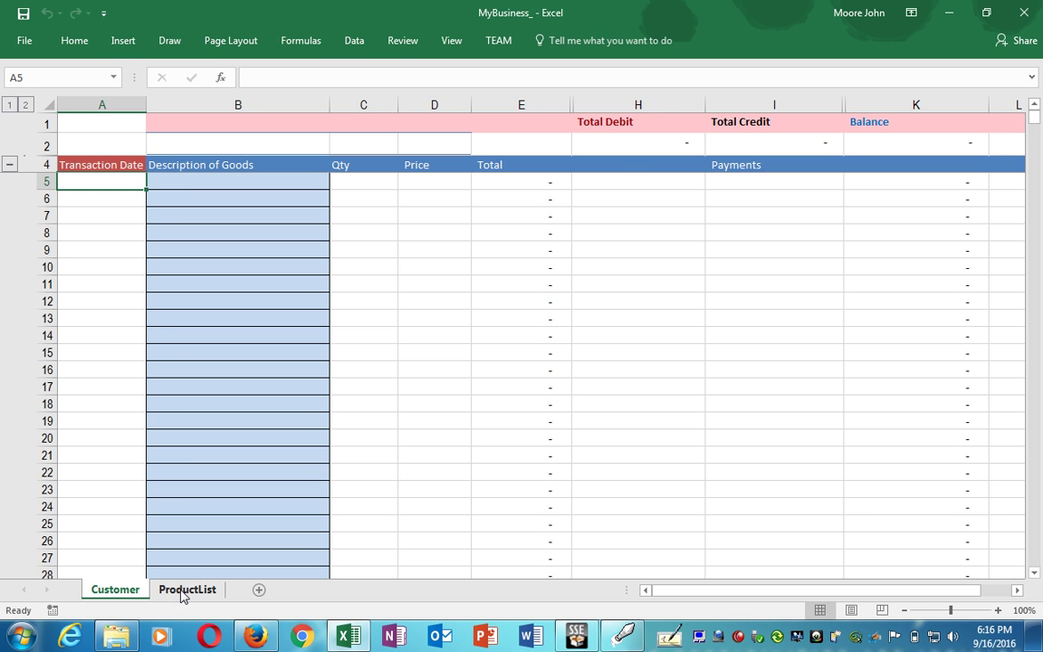
Step: Open the ProductList sheet and examine the product names in column A, rows 1 to 9
{"action": "left_click", "coordinate": [183, 591]}
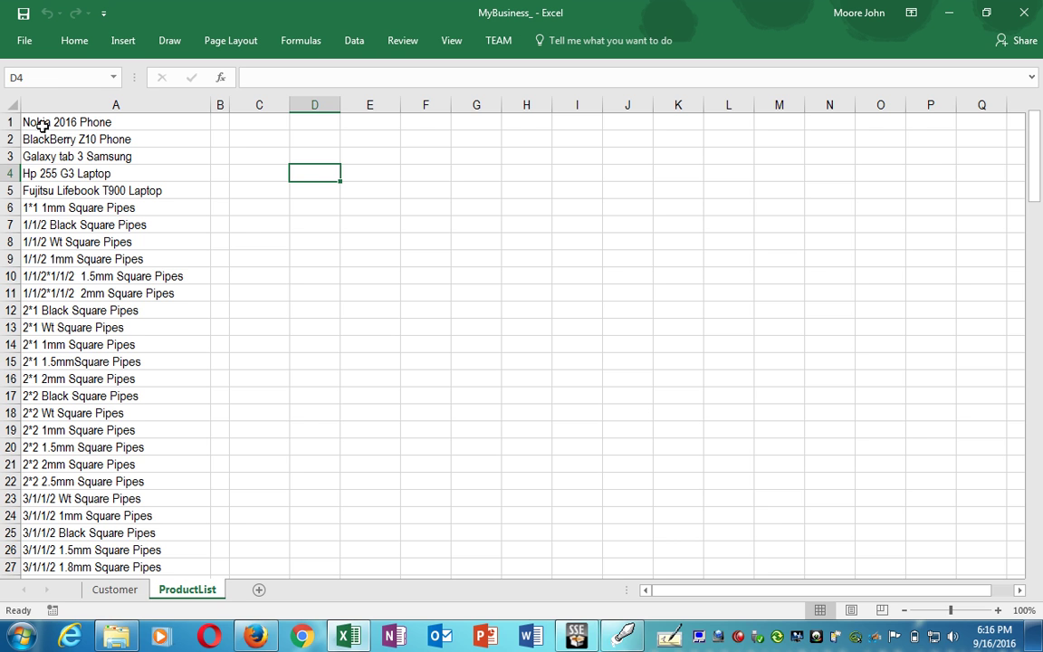
{"action": "left_click", "coordinate": [83, 121]}
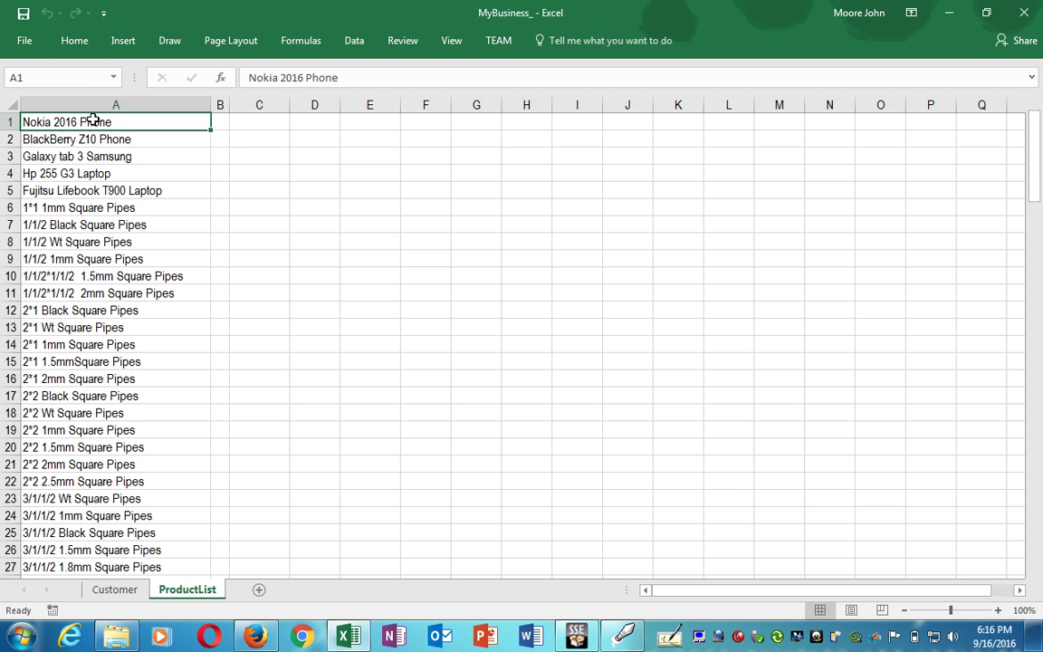
{"action": "left_click", "coordinate": [88, 138]}
{"action": "left_click", "coordinate": [96, 151]}
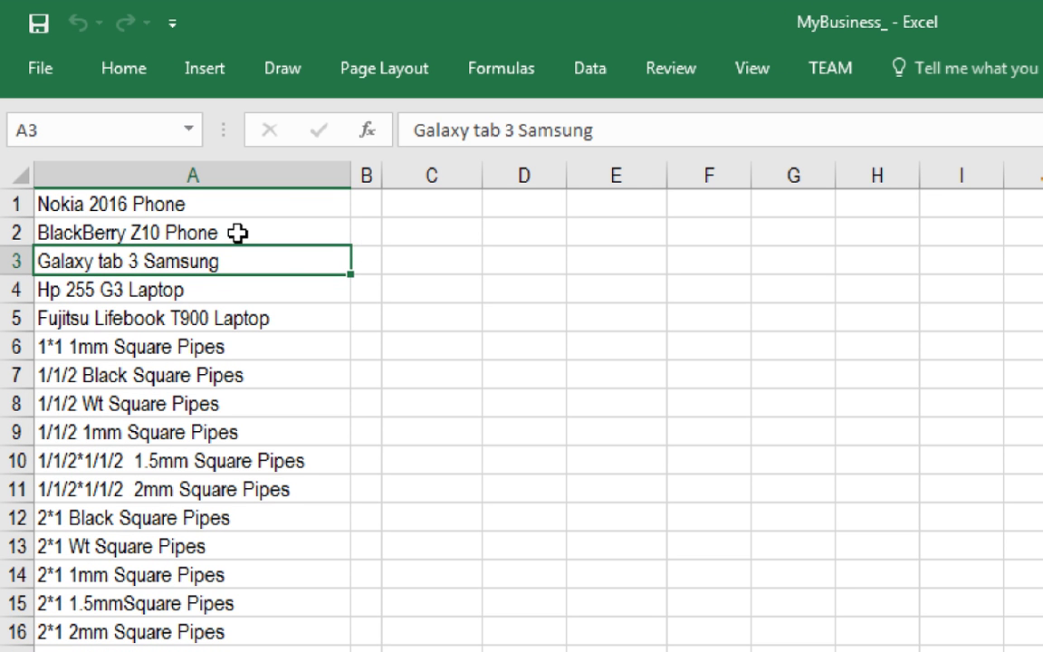
{"action": "left_click", "coordinate": [167, 204]}
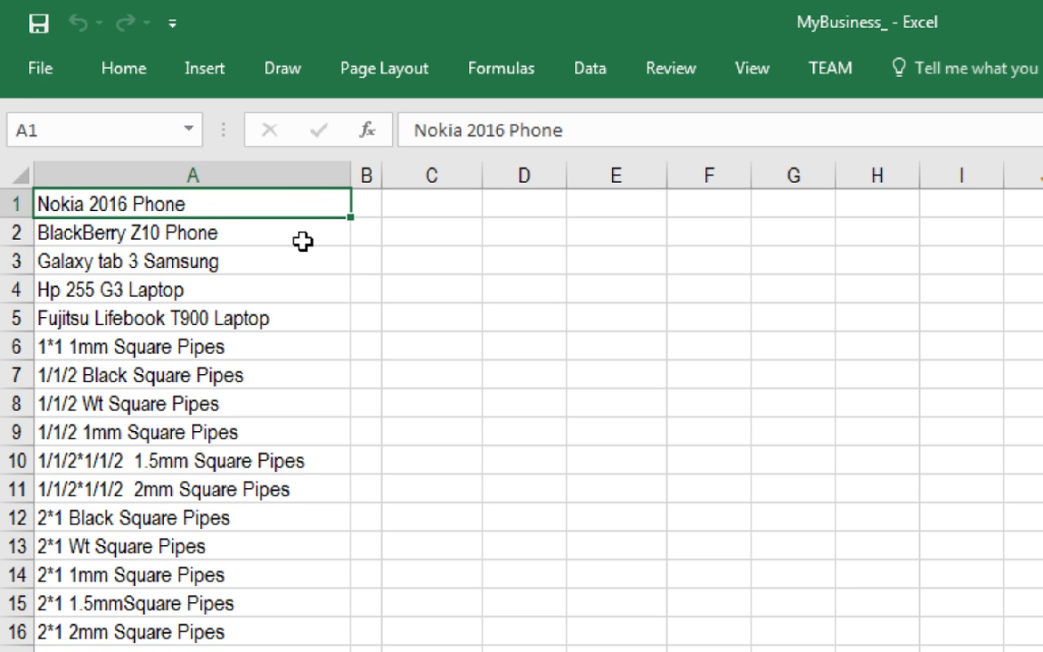
{"action": "left_click", "coordinate": [198, 230]}
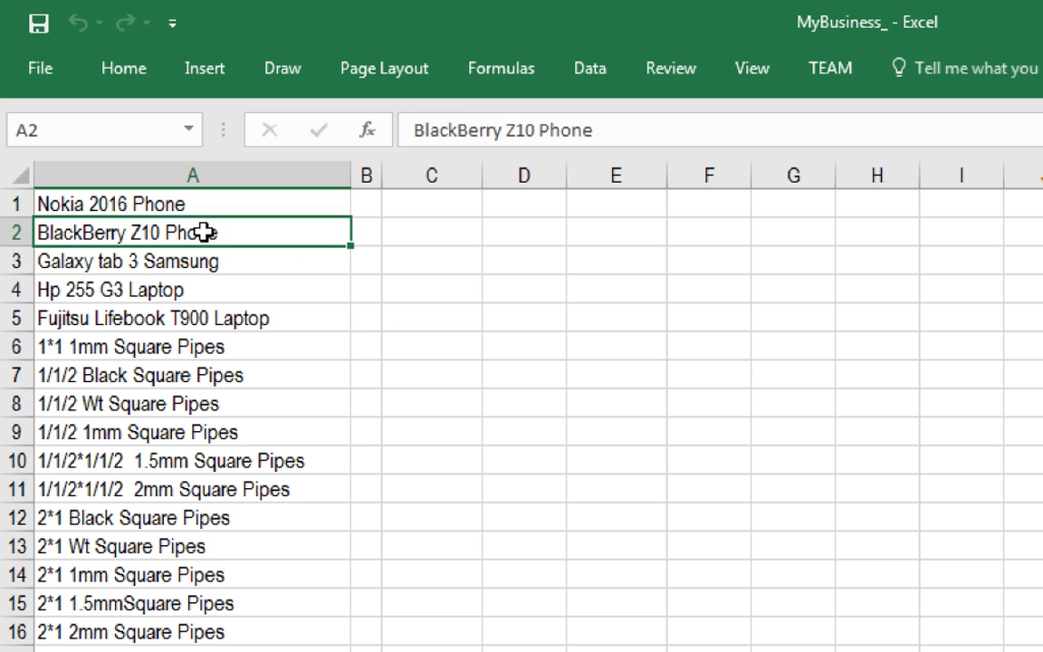
{"action": "left_click", "coordinate": [172, 262]}
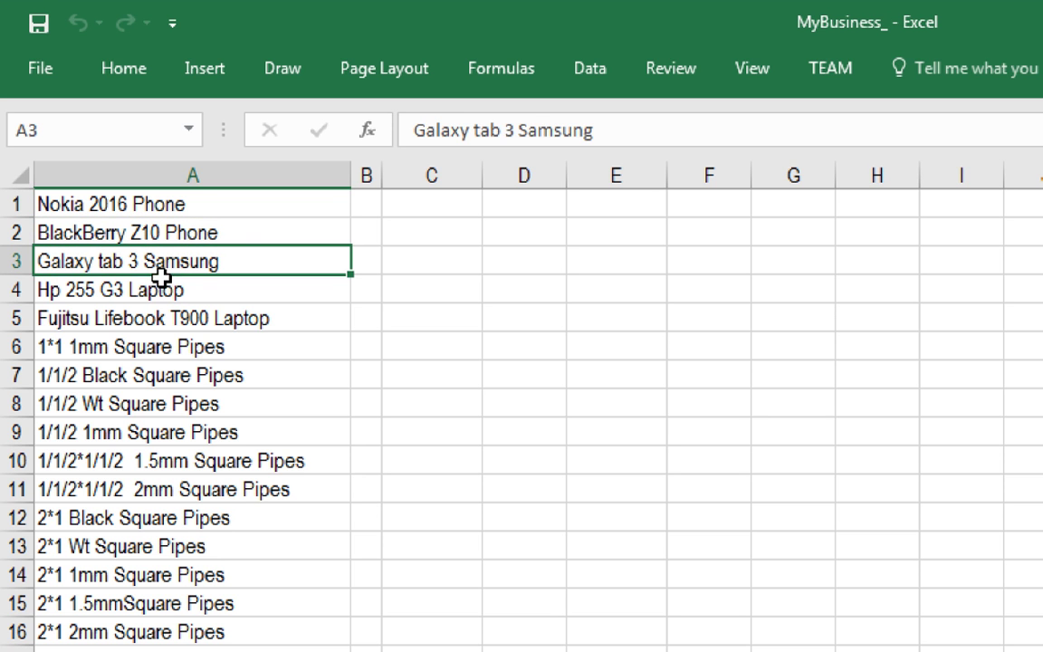
{"action": "left_click", "coordinate": [143, 289]}
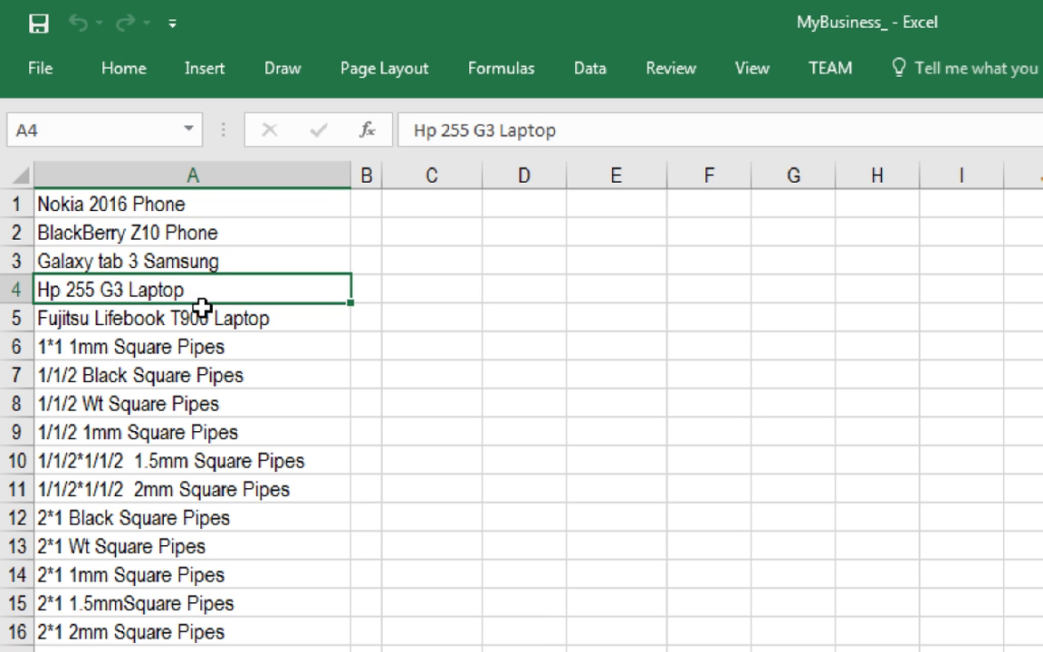
{"action": "left_click", "coordinate": [162, 317]}
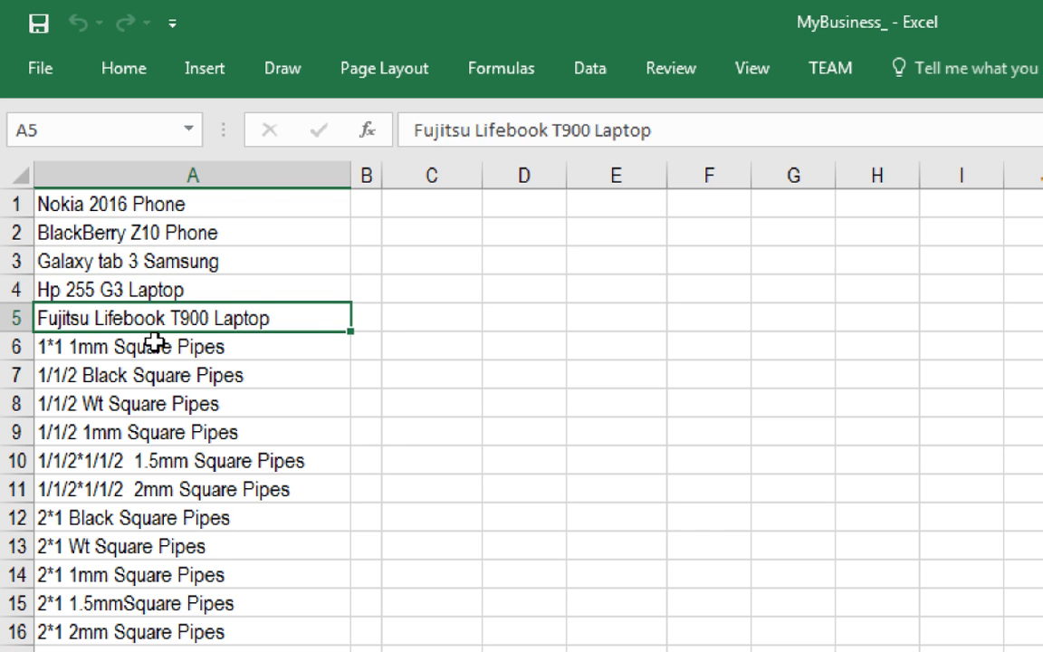
{"action": "left_click", "coordinate": [154, 341]}
{"action": "left_click", "coordinate": [143, 367]}
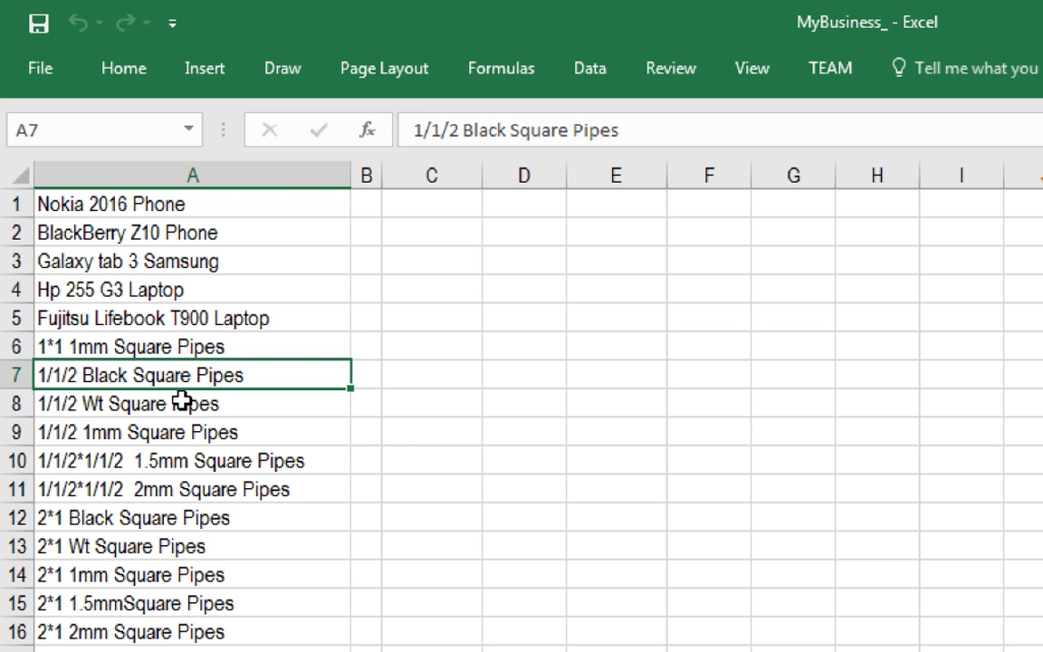
{"action": "left_click", "coordinate": [163, 400]}
{"action": "left_click", "coordinate": [176, 436]}
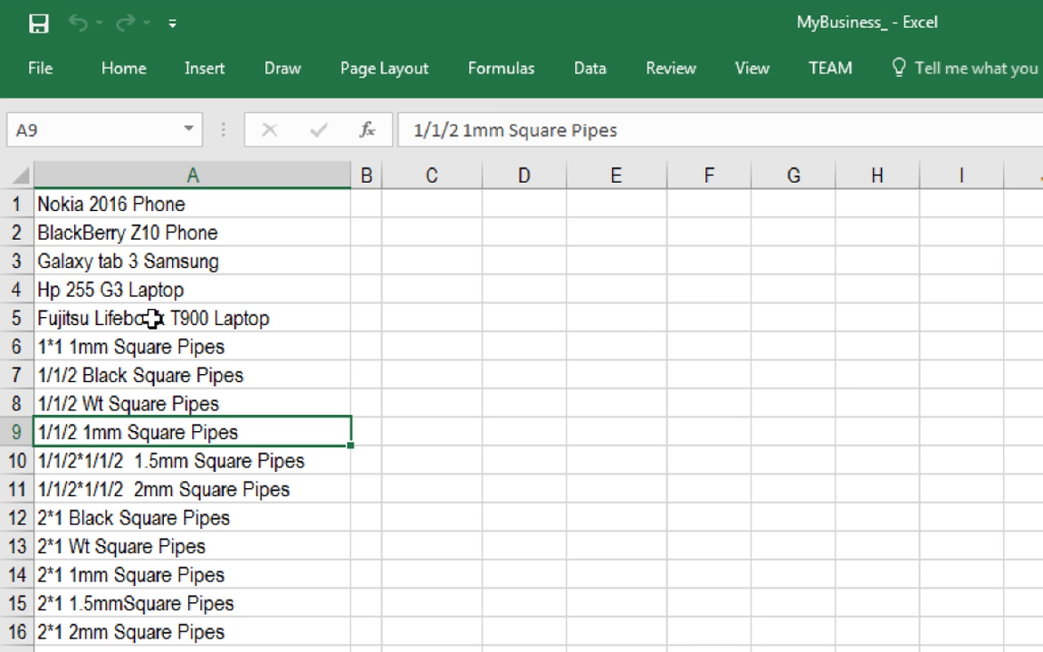
Step: Replace the product name in cell A6 with "Alcatel Mobile Phone"
{"action": "left_click", "coordinate": [138, 351]}
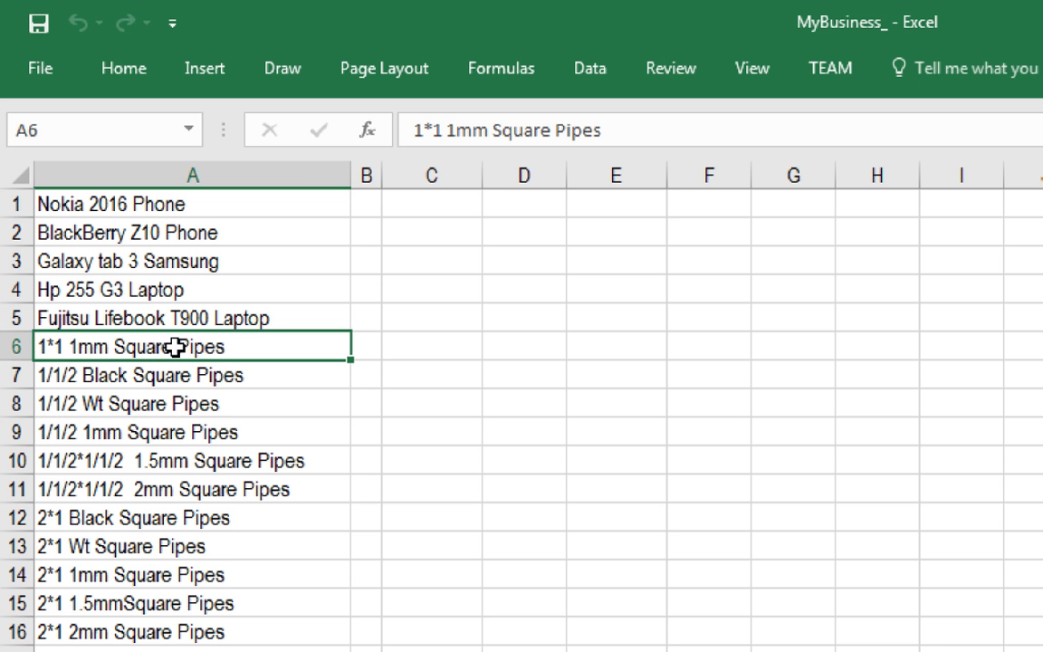
{"action": "key", "text": "Delete"}
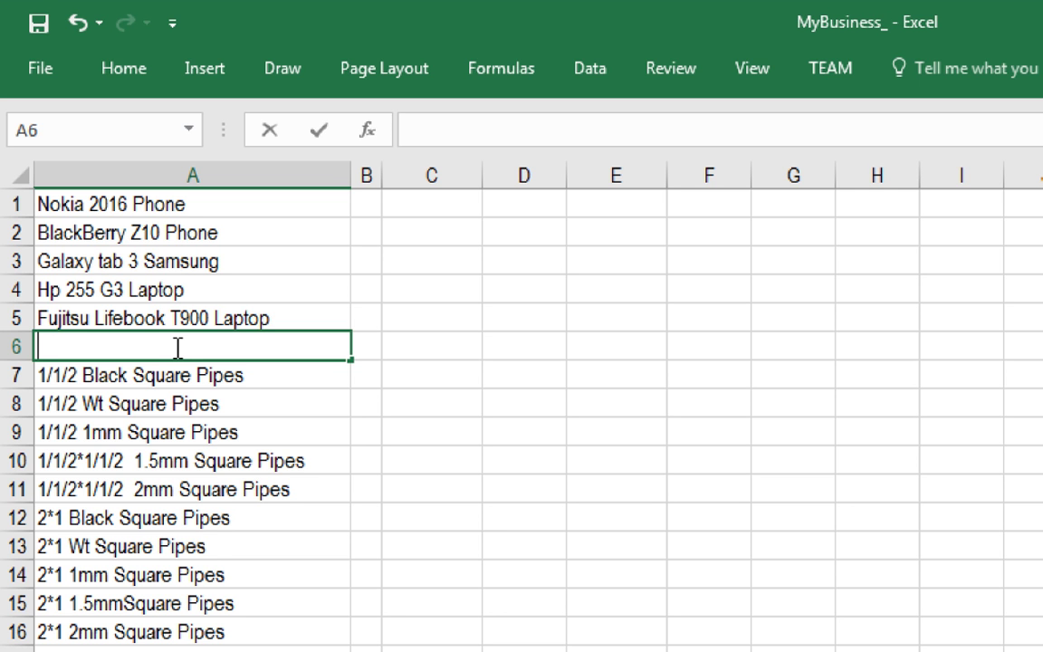
{"action": "type", "text": "Alcatel Mobile Phone"}
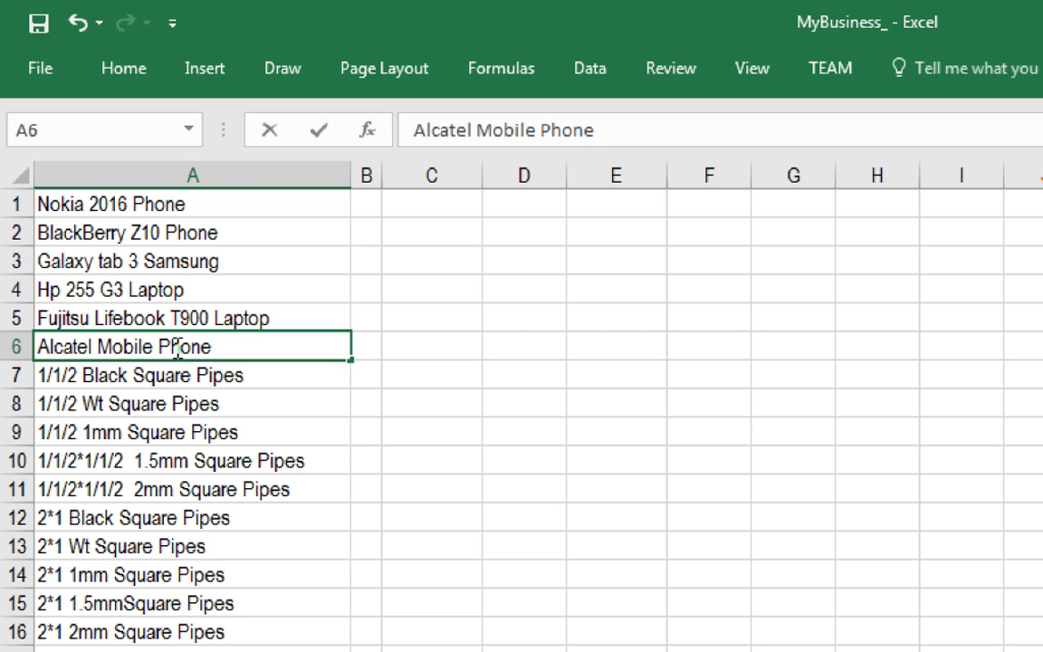
{"action": "key", "text": "Return"}
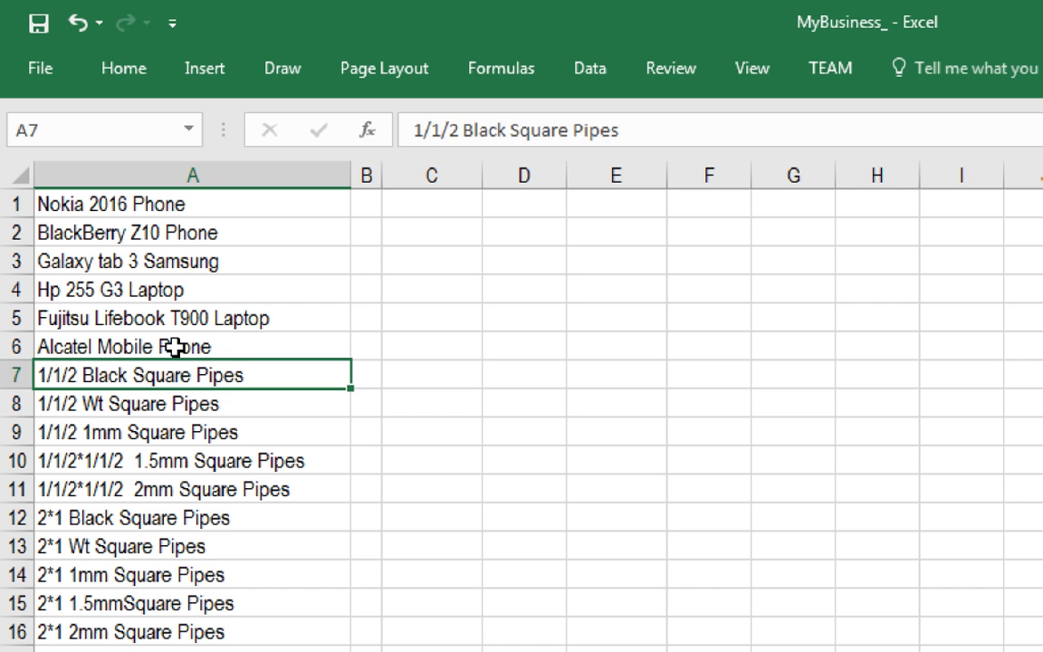
Step: Replace the product name in cell A7 with "Gionee Mobile Phone"
{"action": "key", "text": "BackSpace"}
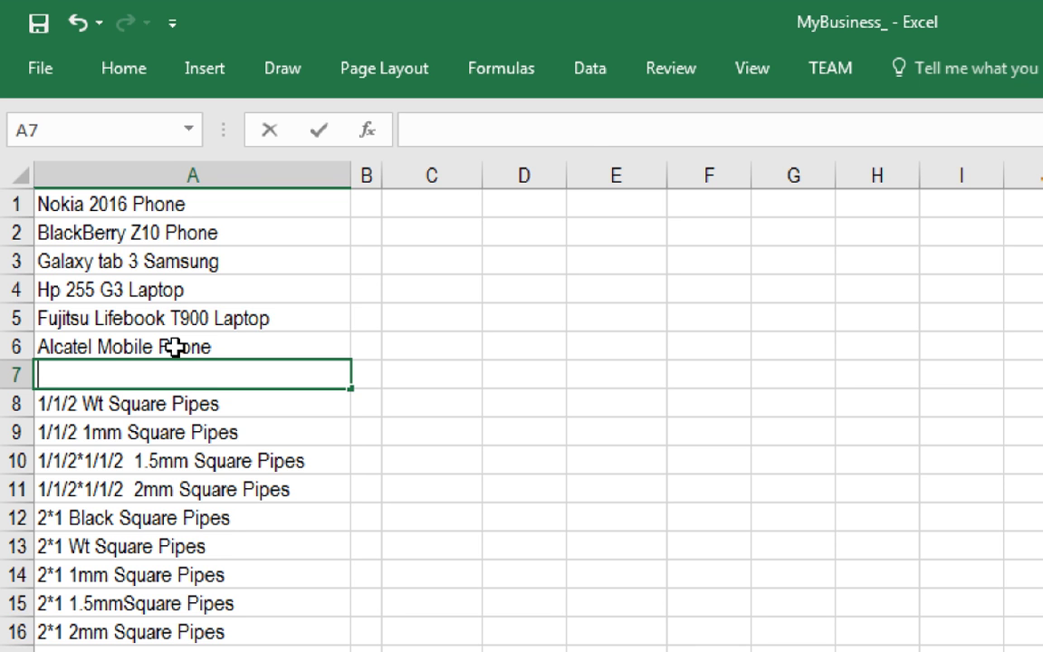
{"action": "type", "text": "Gion"}
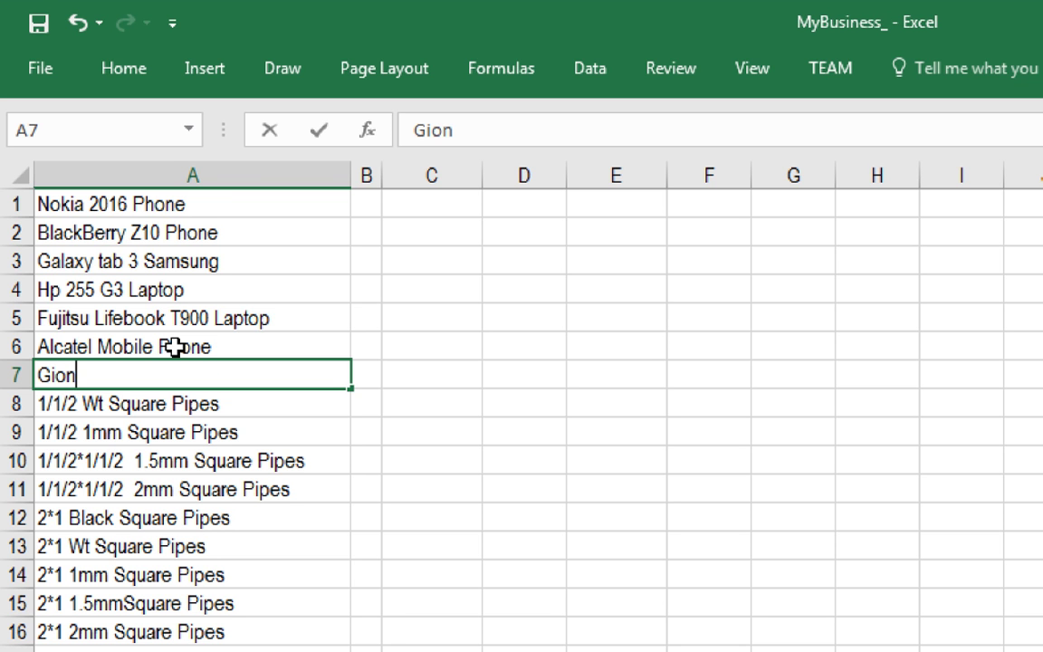
{"action": "type", "text": "ee M"}
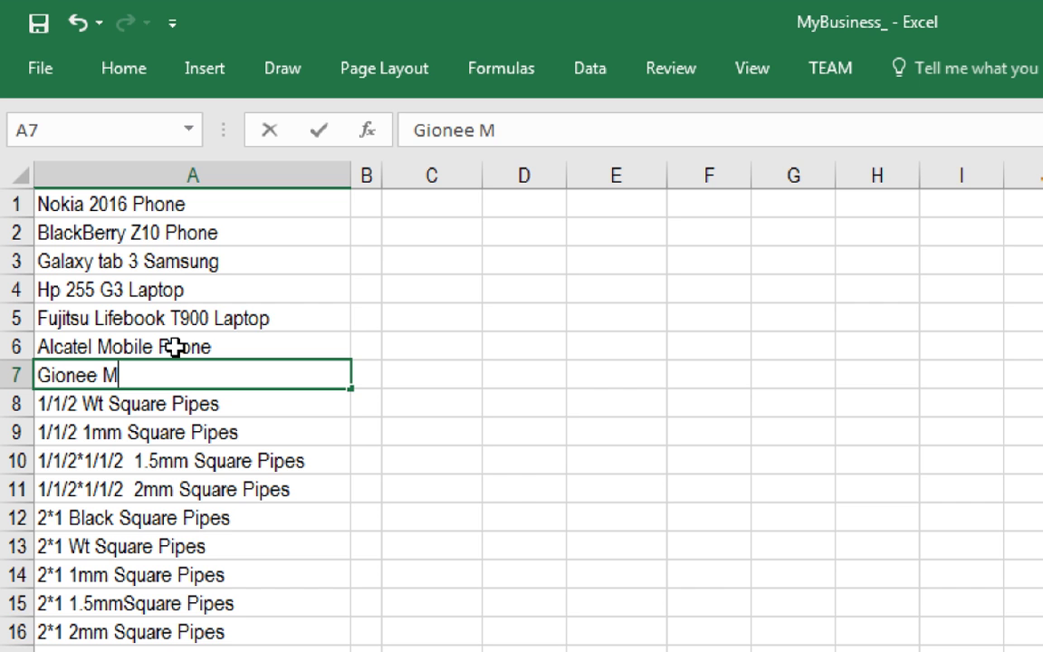
{"action": "type", "text": "obi"}
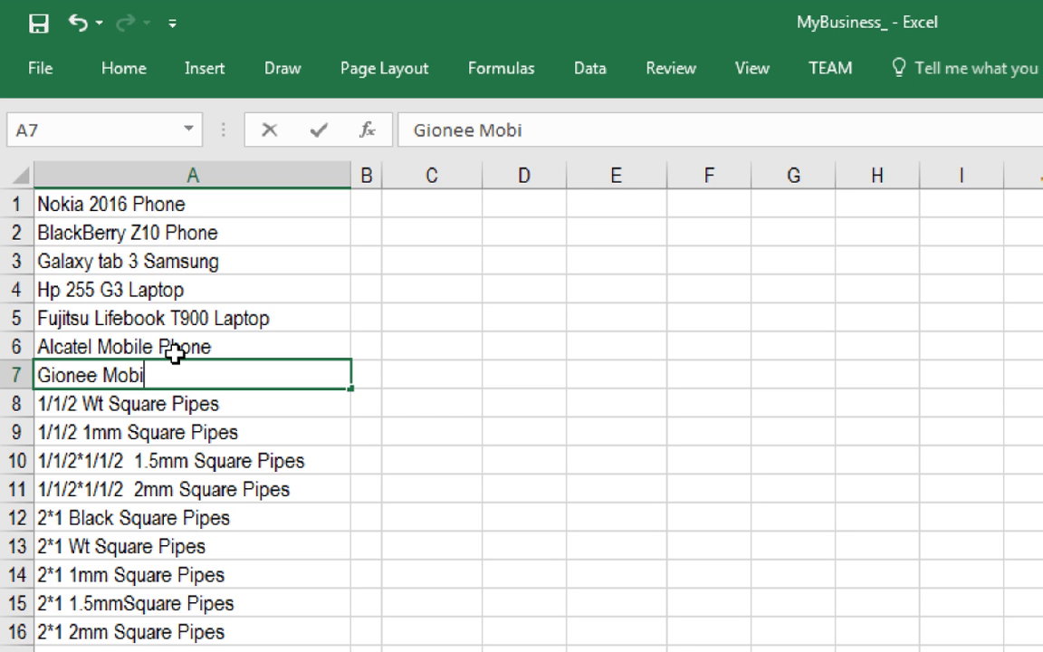
{"action": "type", "text": "le P"}
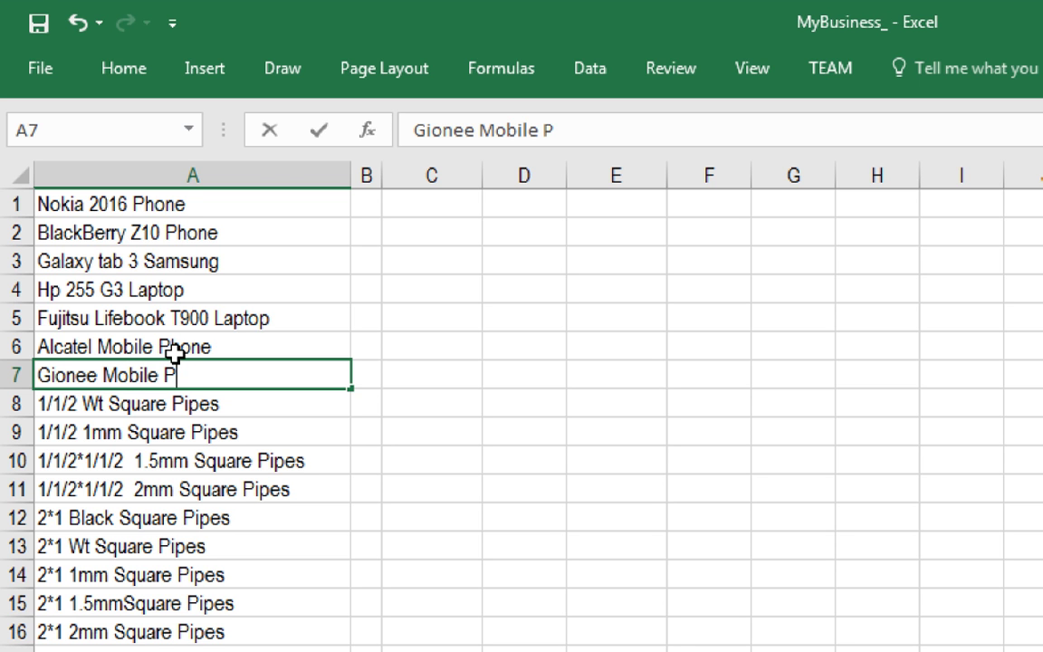
{"action": "type", "text": "hone"}
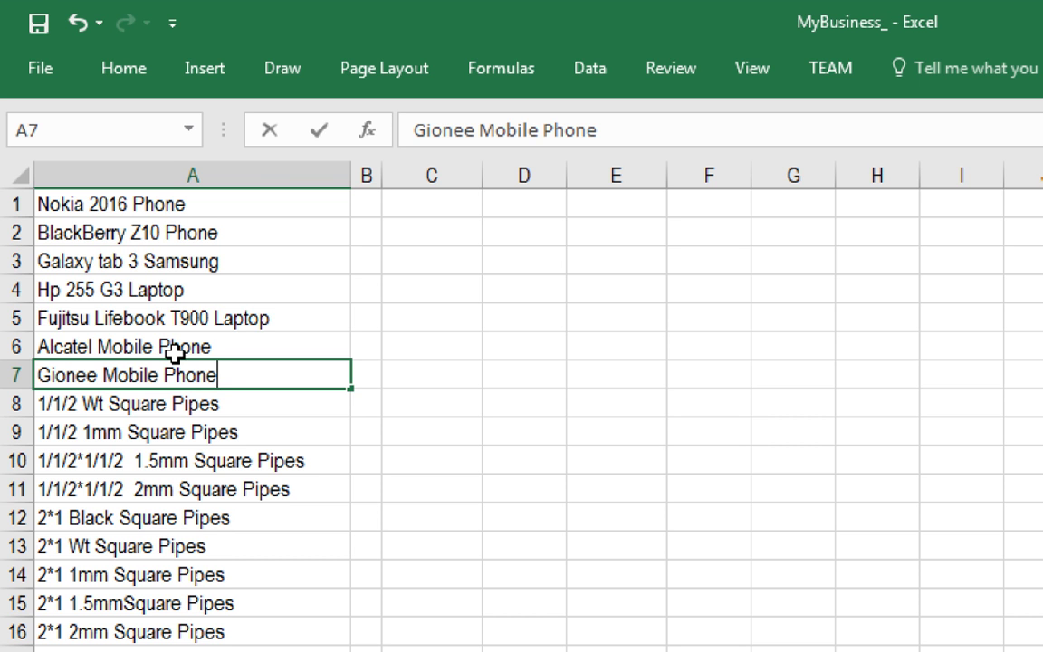
{"action": "key", "text": "Return"}
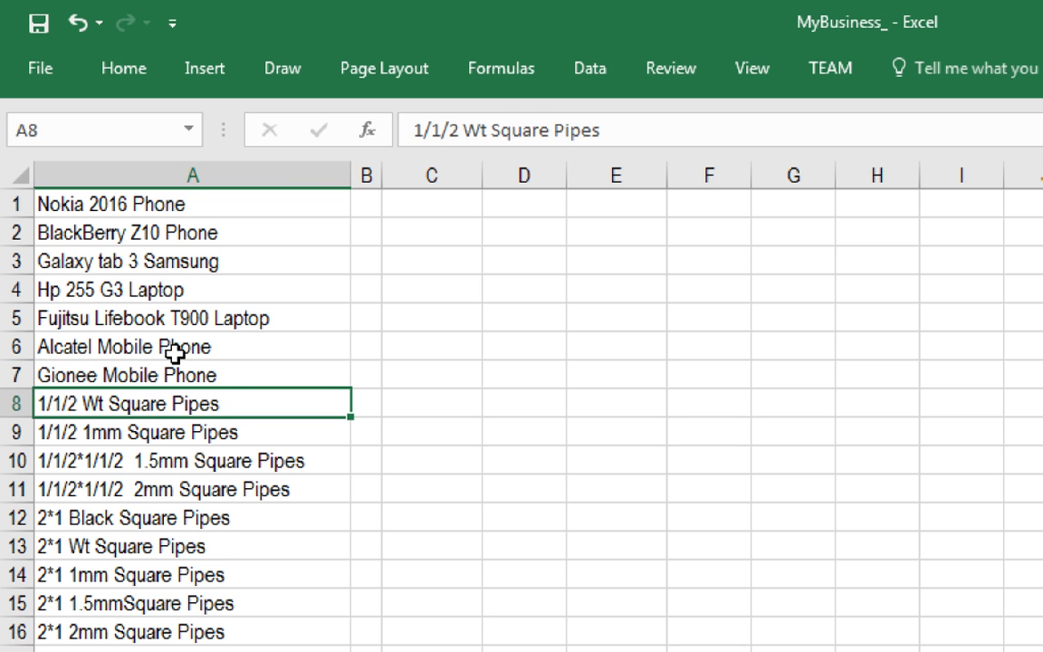
Step: Replace the product name in cell A8 with "Bird Mobile Phone"
{"action": "key", "text": "BackSpace"}
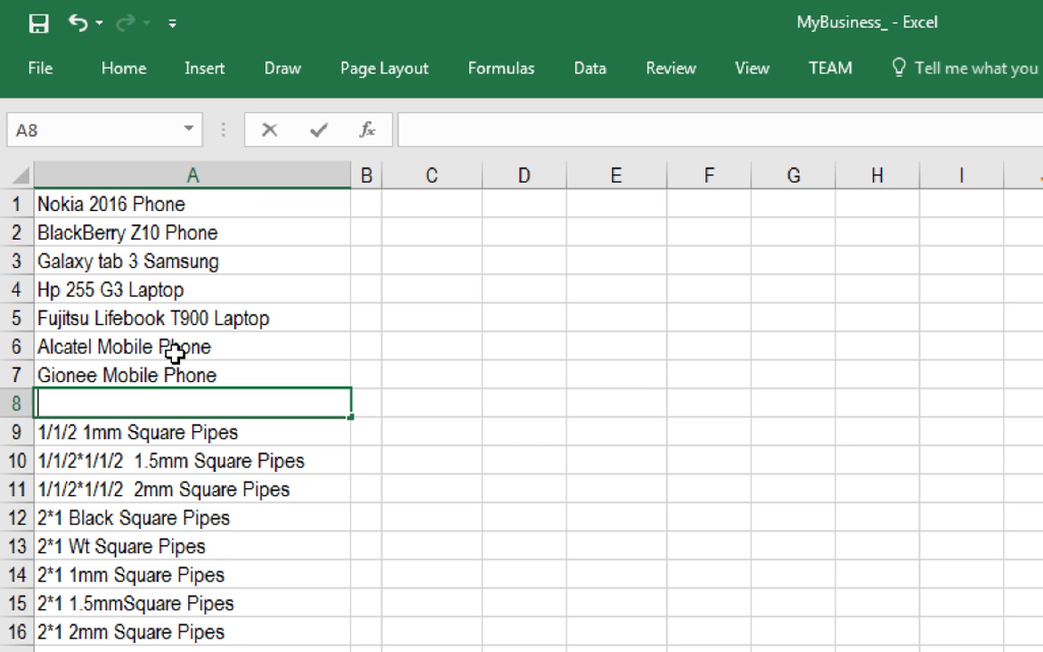
{"action": "type", "text": "Bird"}
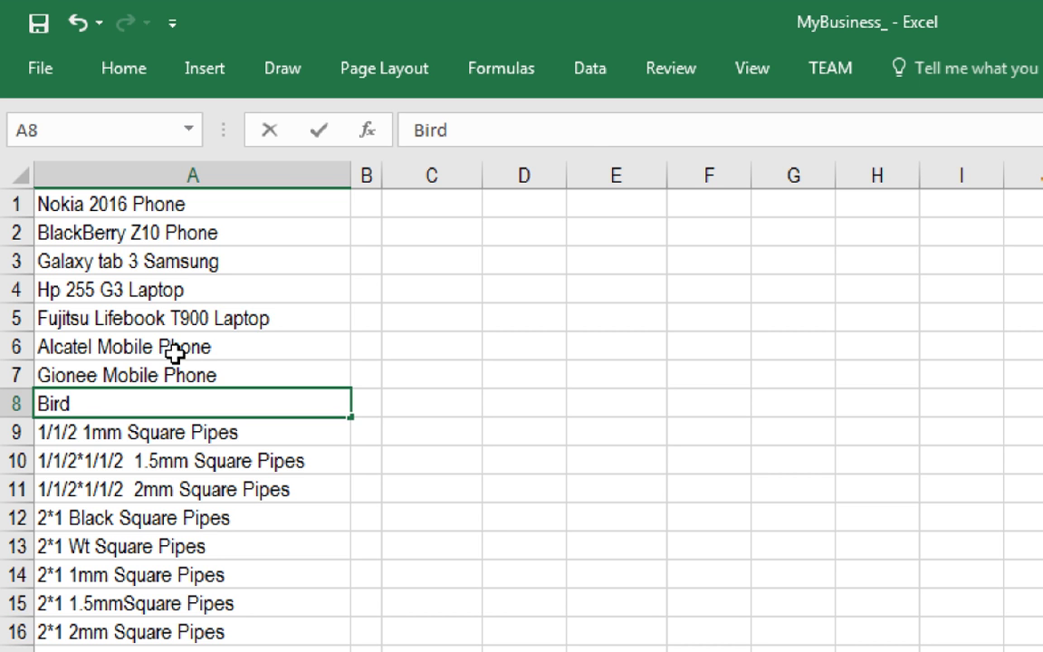
{"action": "type", "text": "Mobile"}
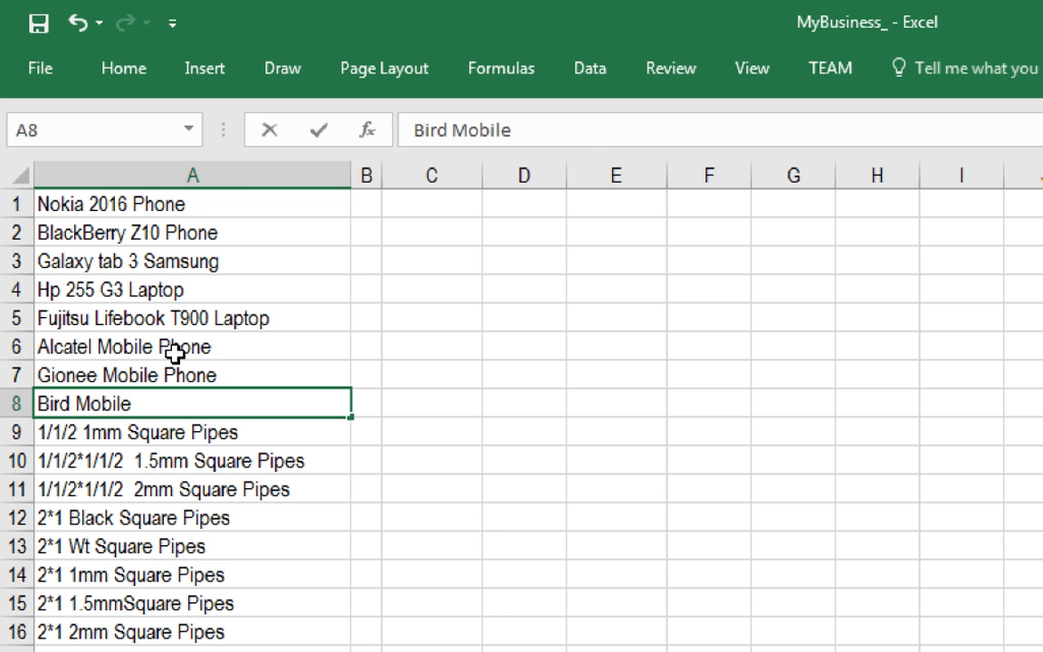
{"action": "type", "text": " Phone"}
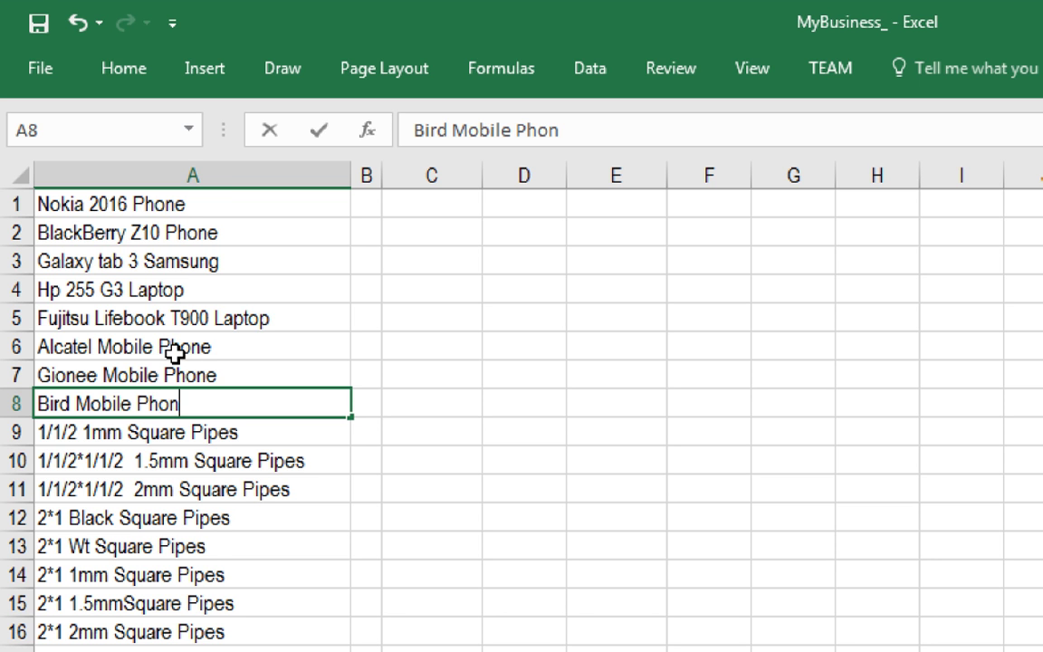
{"action": "key", "text": "Return"}
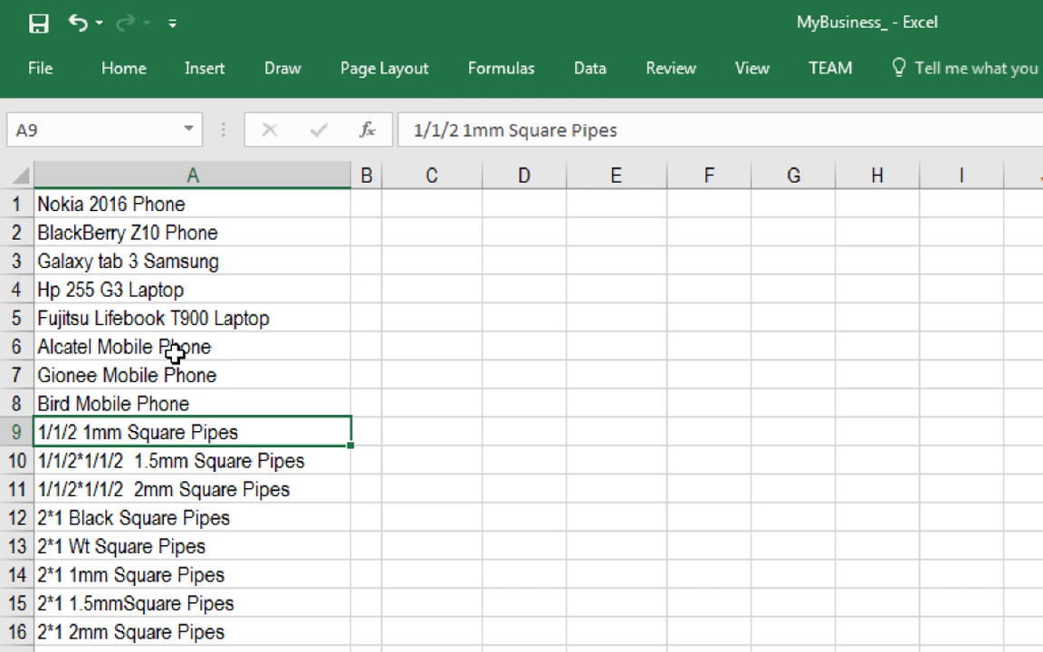
Step: Clear the square pipe entries from cells A9, A10 and A11 of the product list
{"action": "key", "text": "BackSpace"}
{"action": "key", "text": "Return"}
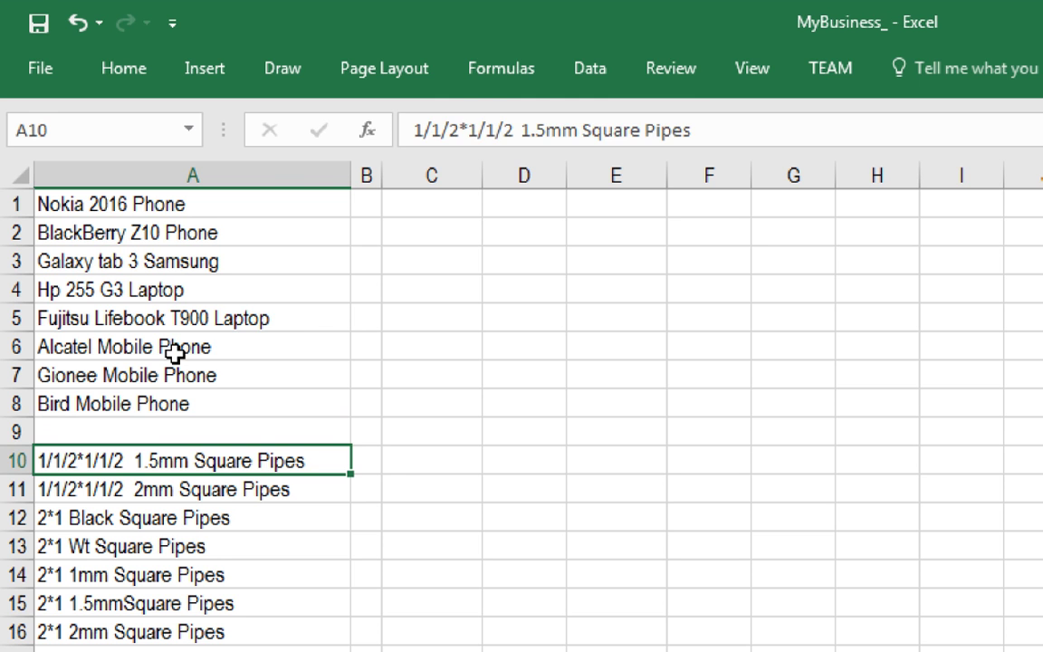
{"action": "key", "text": "BackSpace"}
{"action": "key", "text": "Return"}
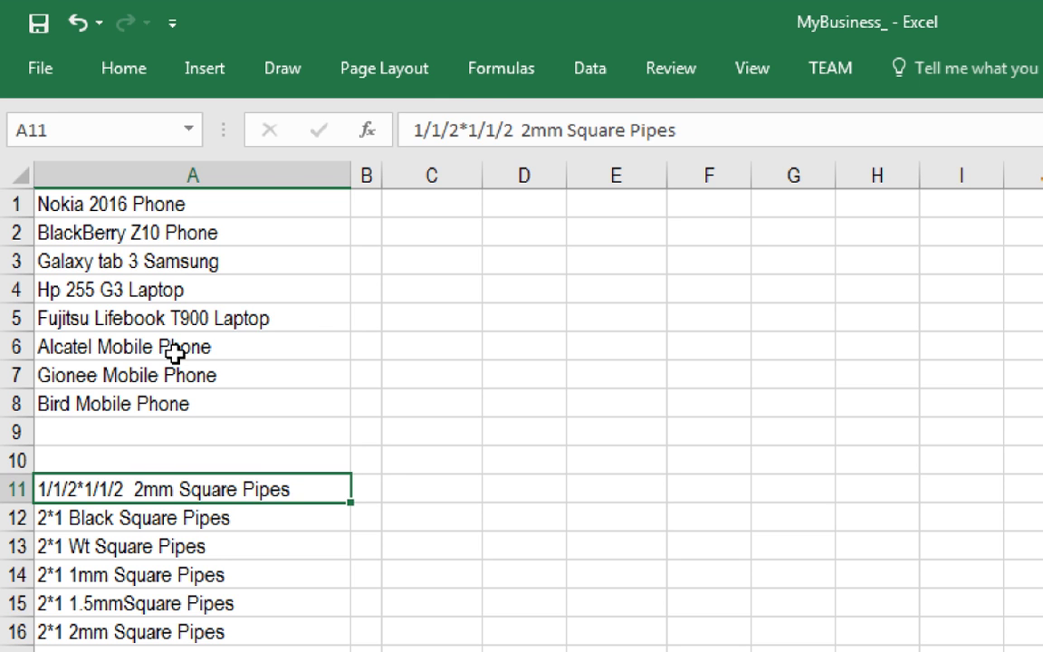
{"action": "key", "text": "BackSpace"}
{"action": "key", "text": "Up"}
Step: Enter "LG S3 Phone" as the product name in the empty cell A9
{"action": "key", "text": "Up"}
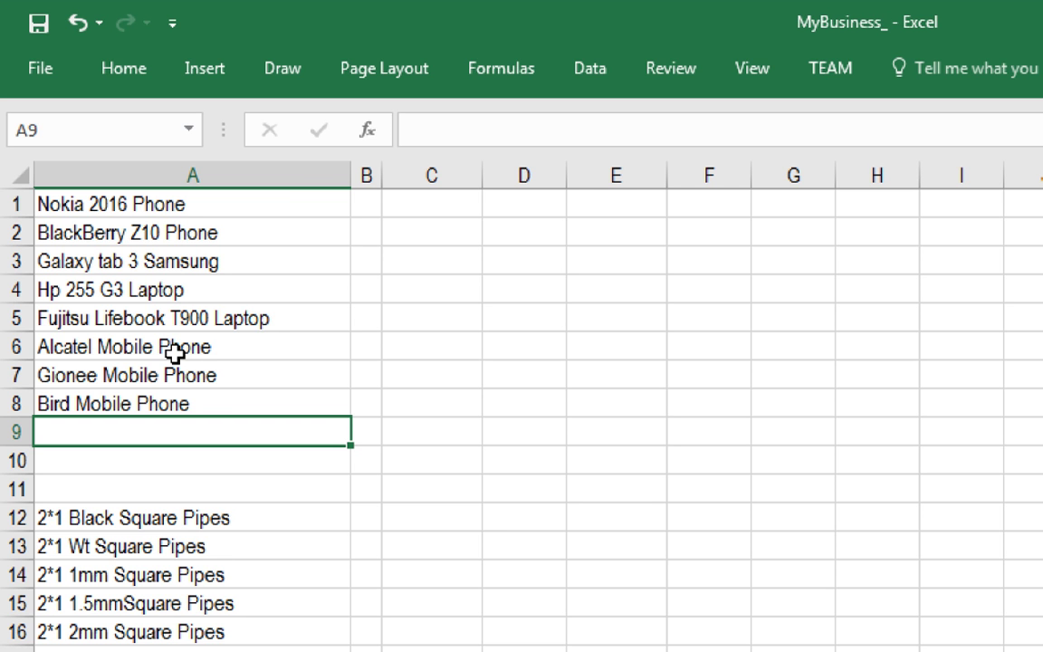
{"action": "type", "text": "LG "}
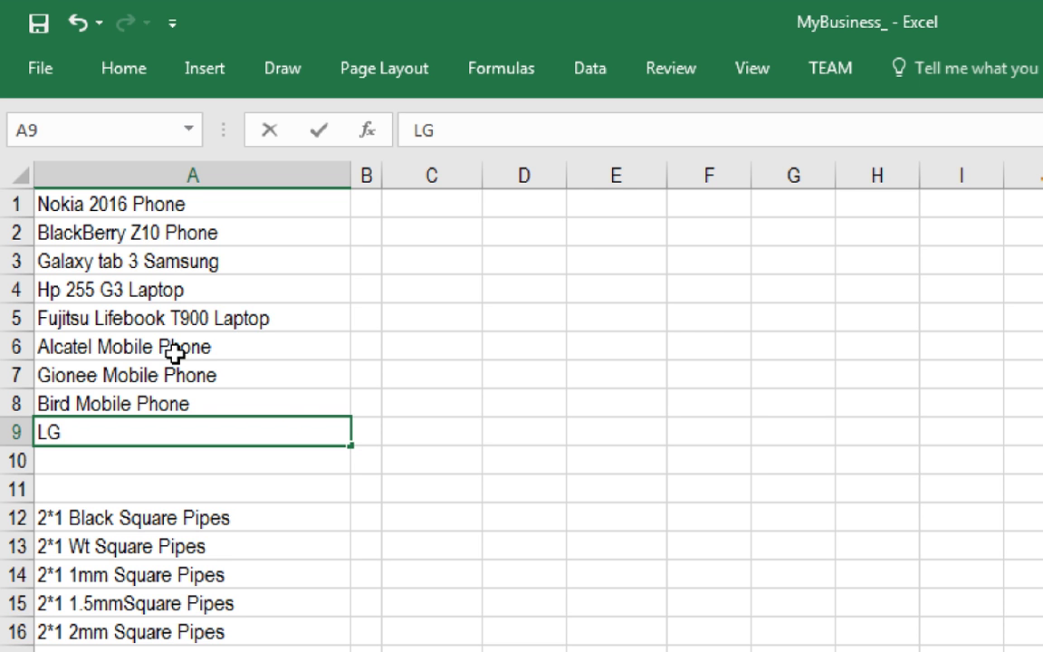
{"action": "type", "text": "S3 P"}
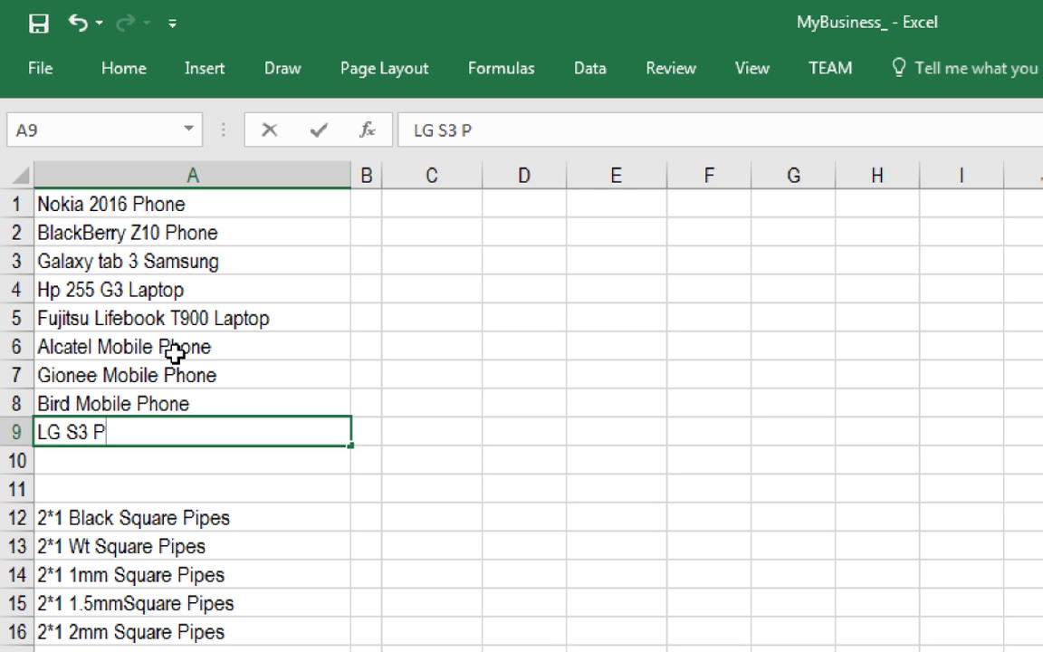
{"action": "type", "text": "hone"}
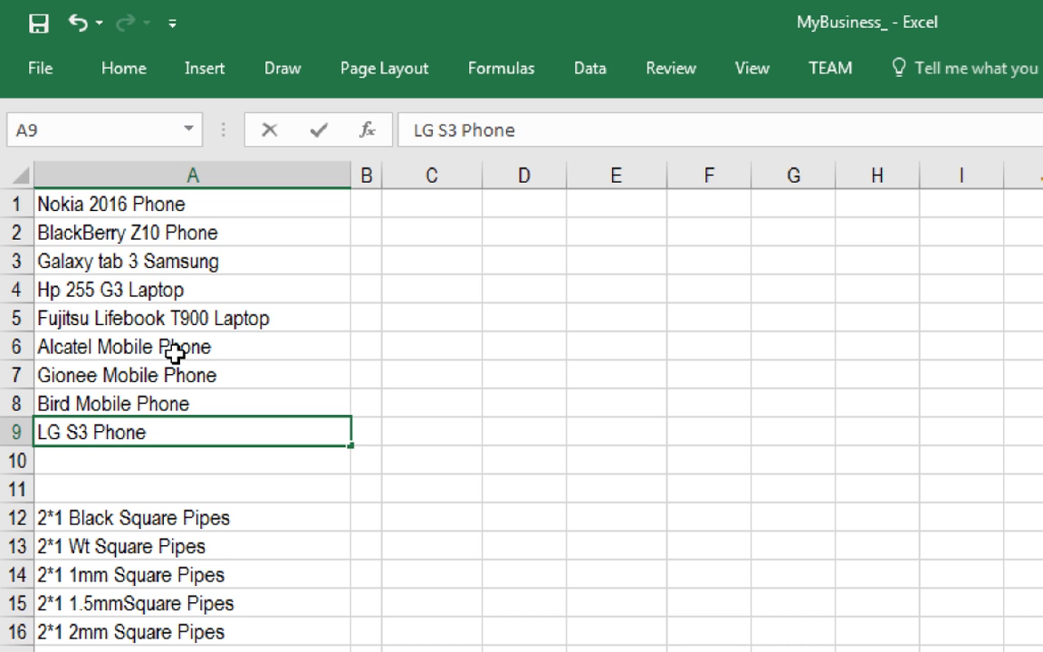
{"action": "key", "text": "Return"}
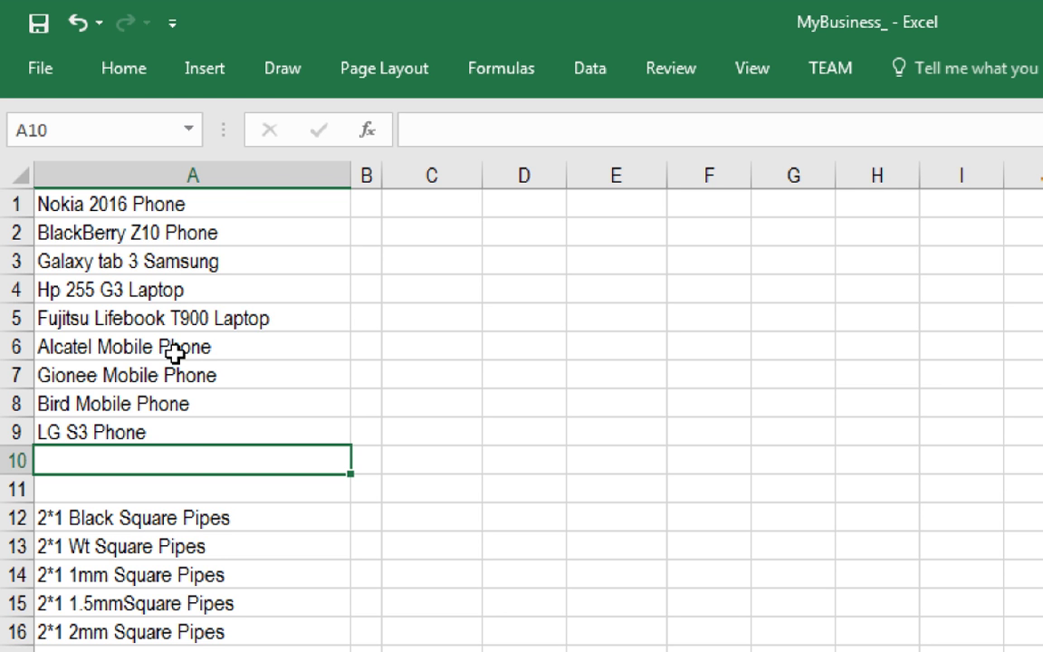
Step: Enter "LG Laptop PC" as the product name in the empty cell A10
{"action": "type", "text": "LG"}
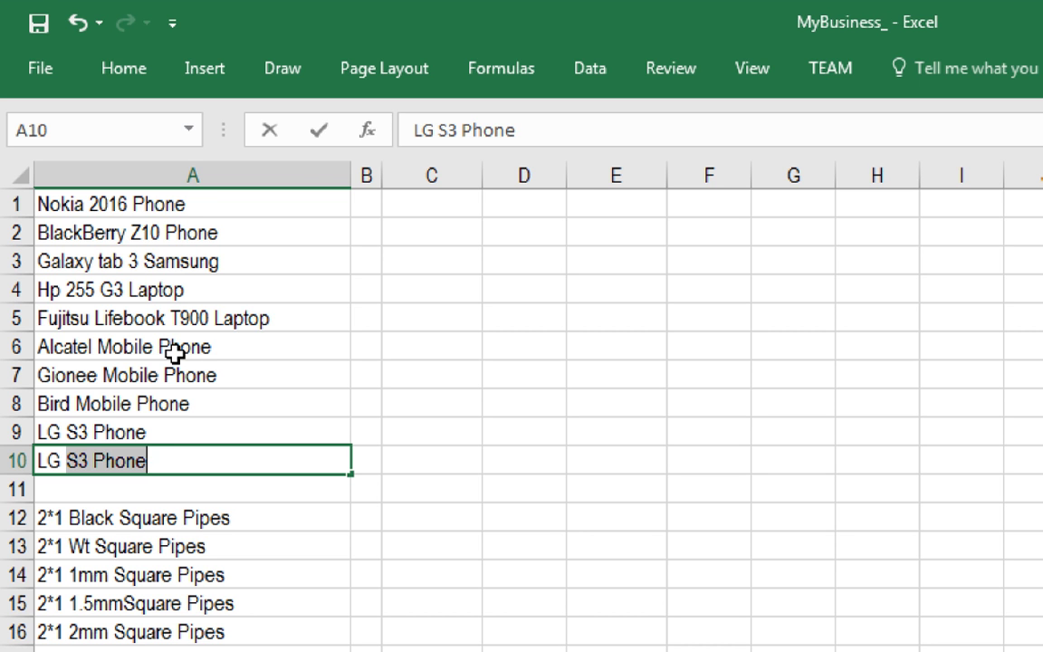
{"action": "type", "text": "Laptop"}
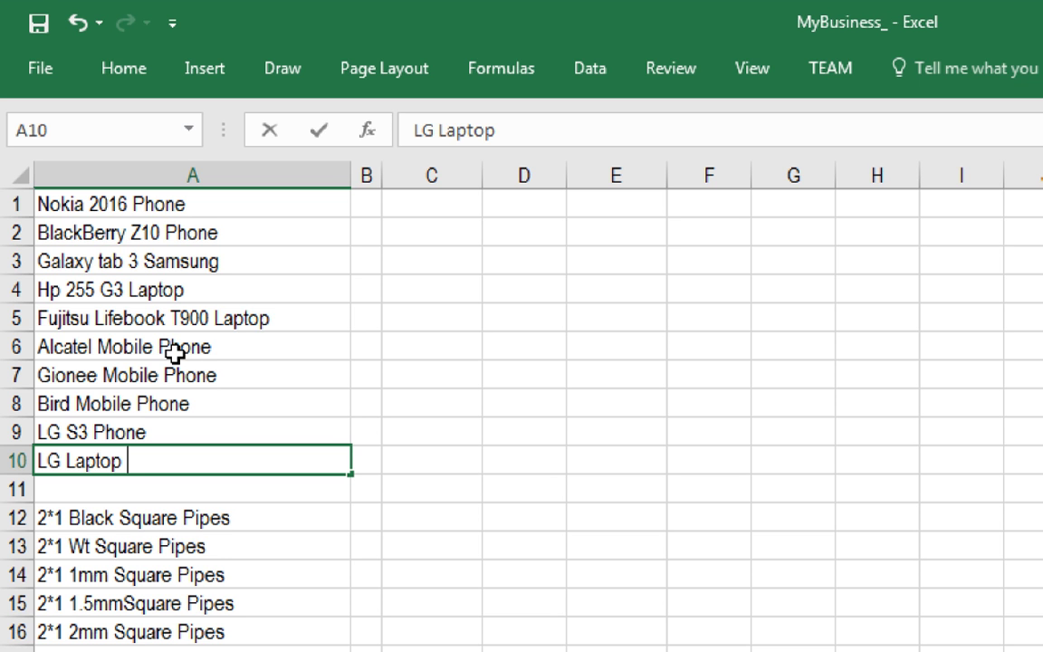
{"action": "type", "text": "PC"}
{"action": "key", "text": "Return"}
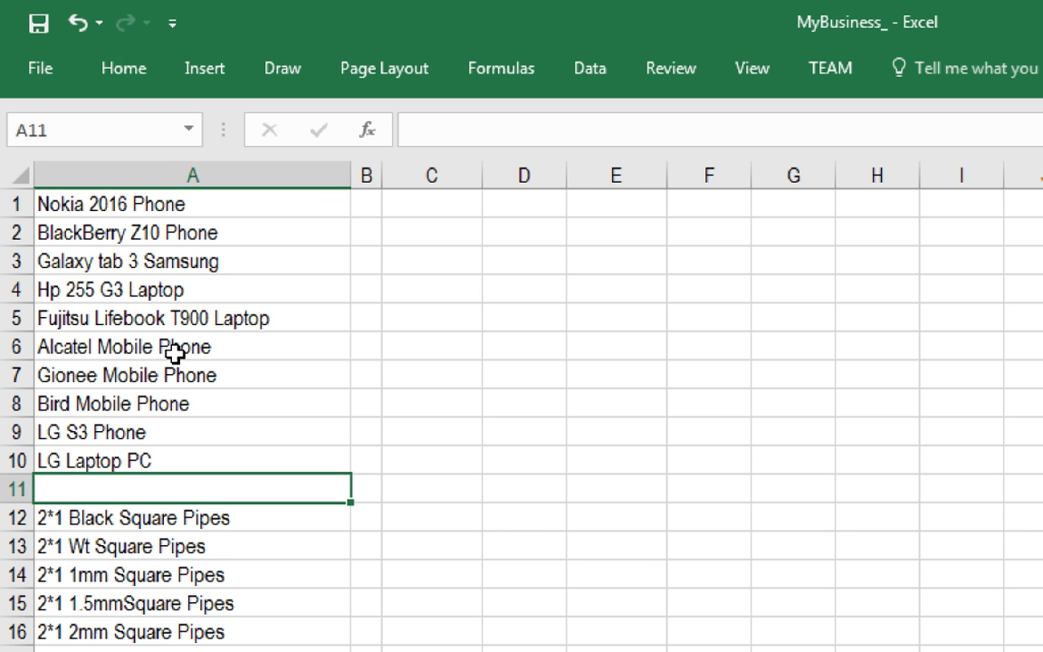
Step: Enter "Toshiba ElitePro" as the product name in the empty cell A11
{"action": "type", "text": "Tos"}
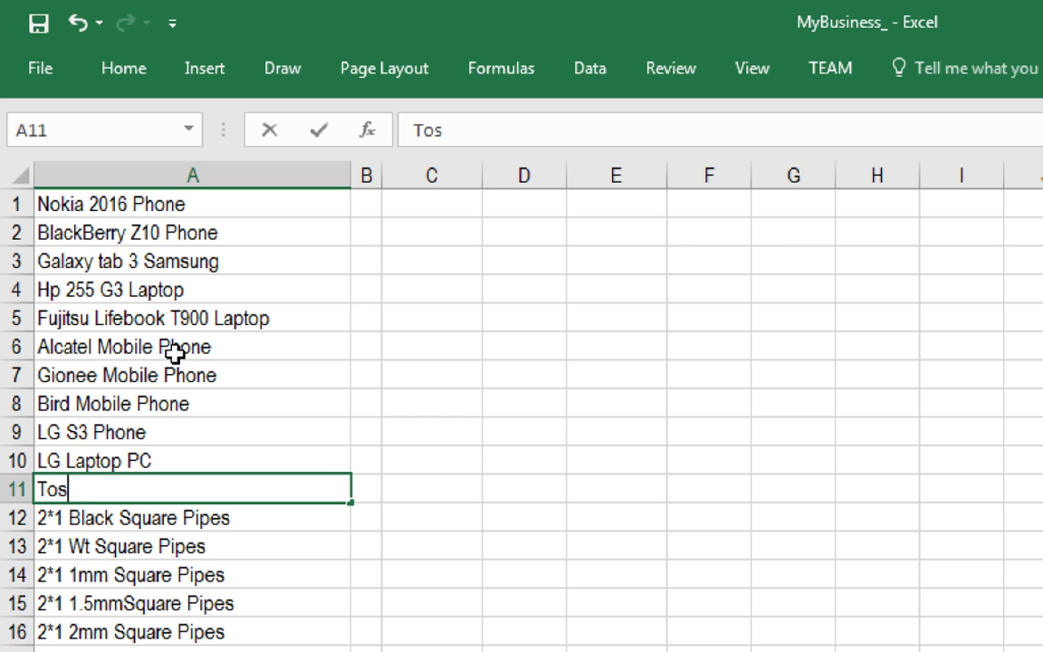
{"action": "type", "text": "hiba"}
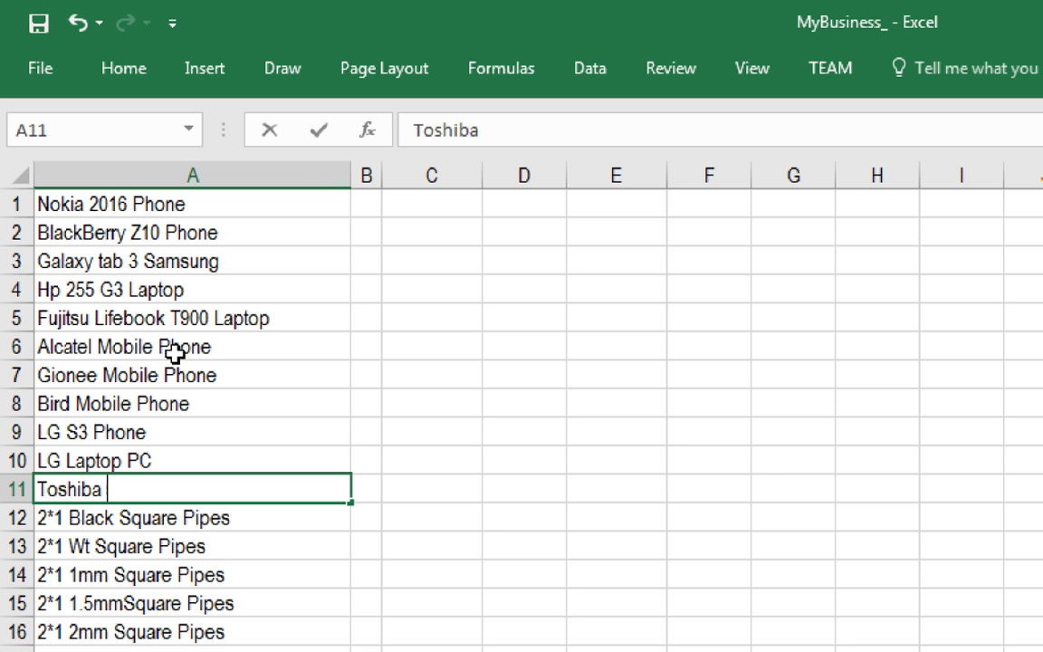
{"action": "type", "text": " Elite"}
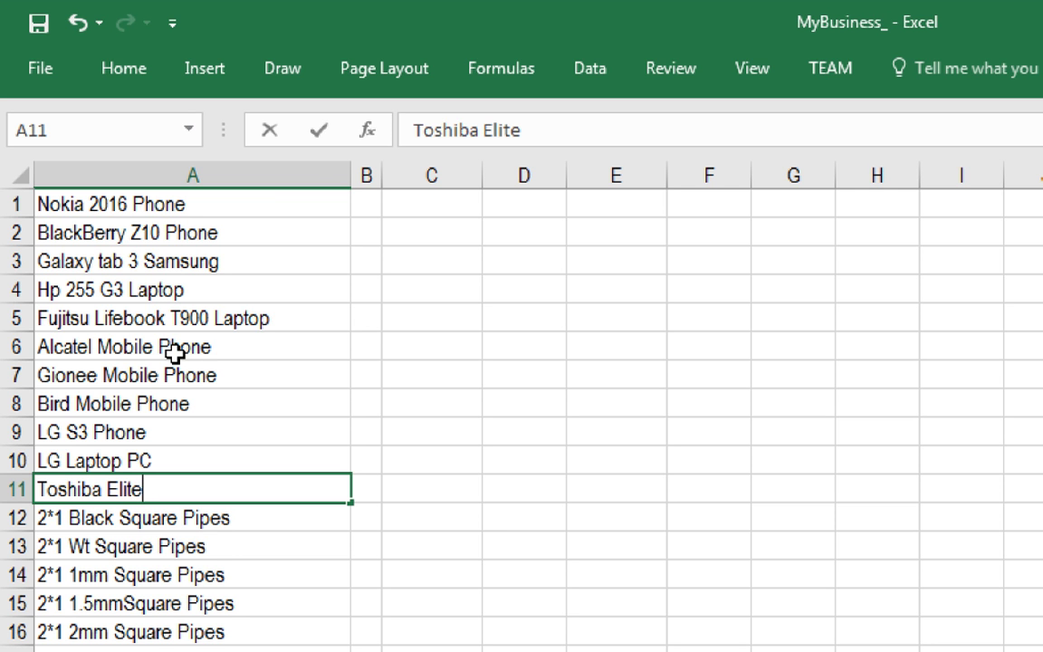
{"action": "type", "text": "Pro"}
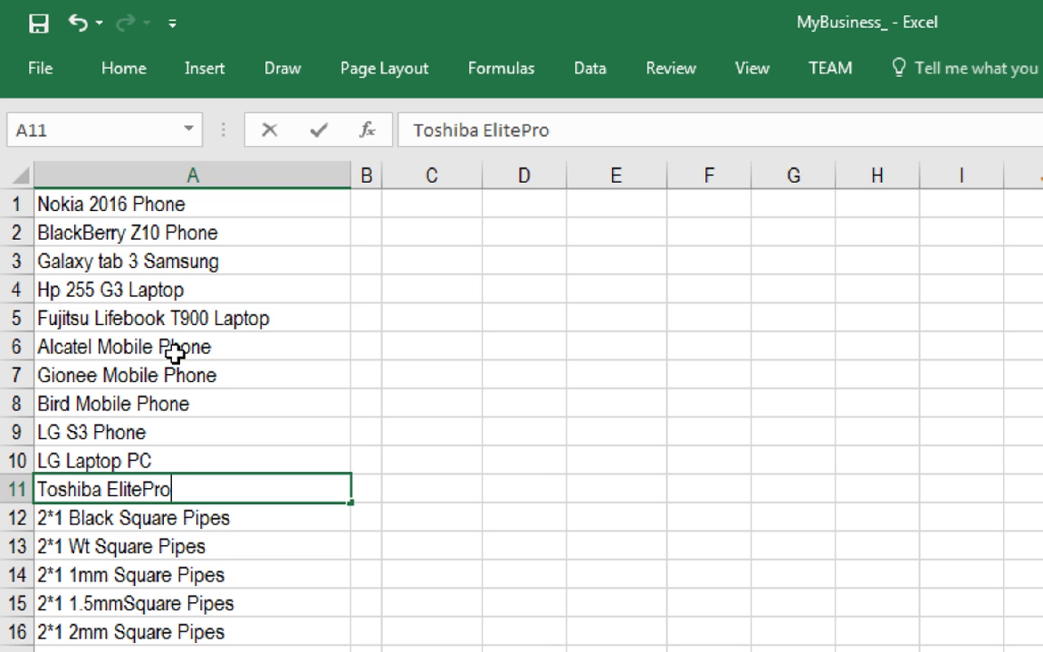
{"action": "key", "text": "Return"}
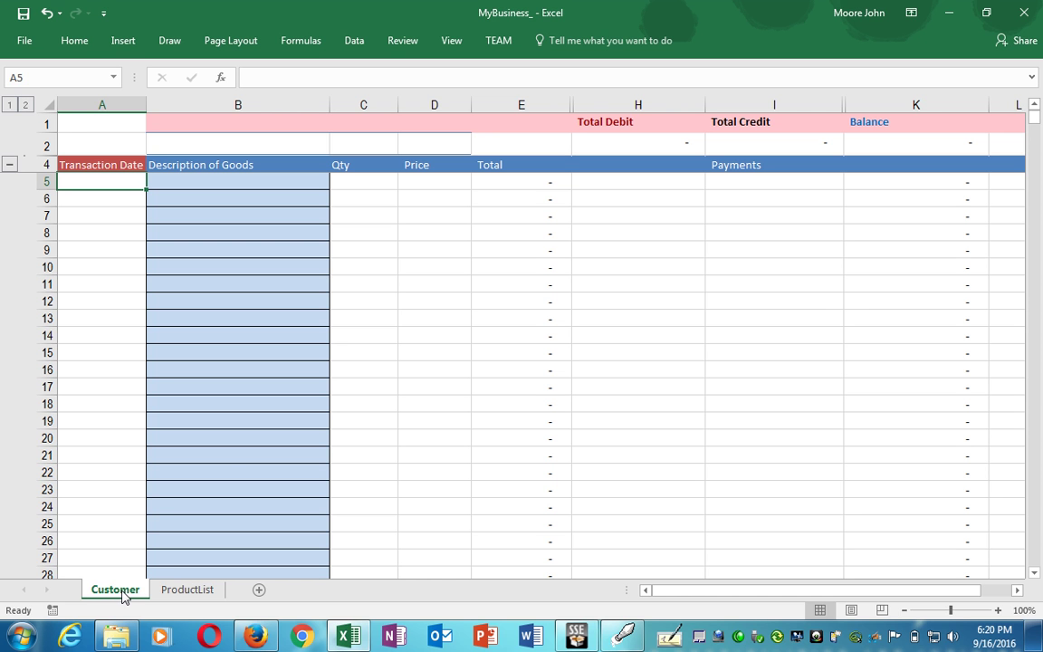
Step: Create a copy of the Customer sheet in the same workbook, placed before the ProductList sheet
{"action": "right_click", "coordinate": [124, 597]}
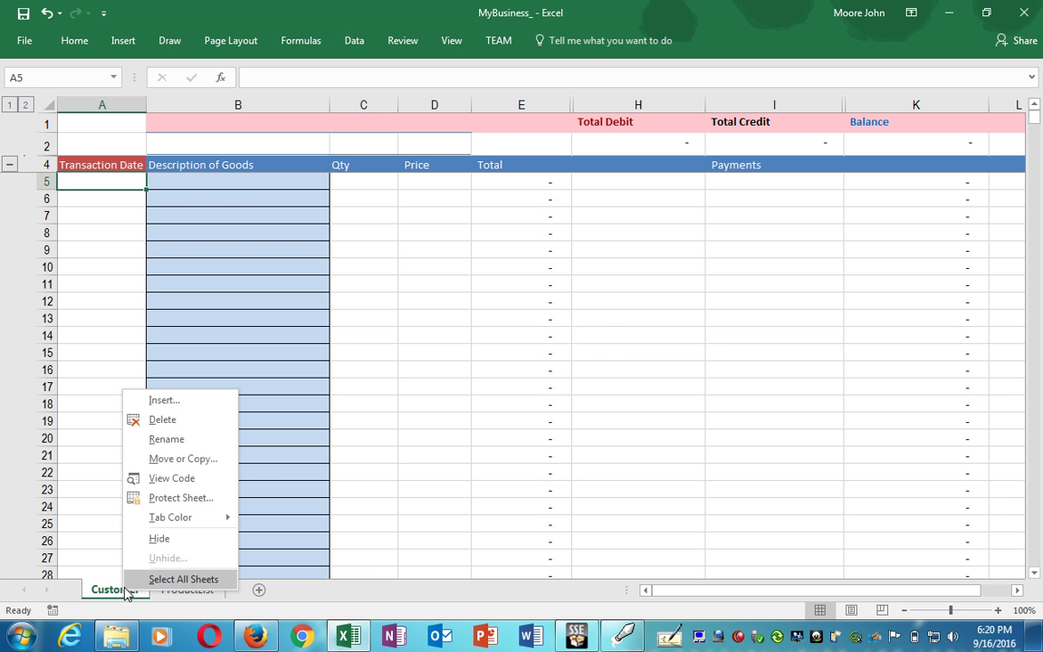
{"action": "left_click", "coordinate": [185, 459]}
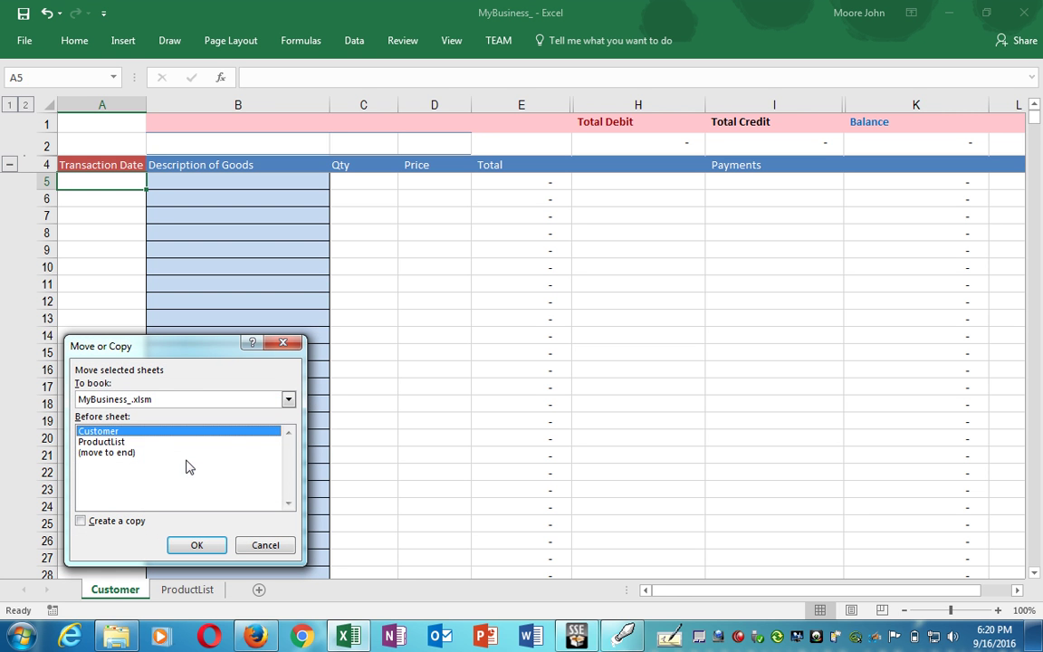
{"action": "left_click", "coordinate": [106, 443]}
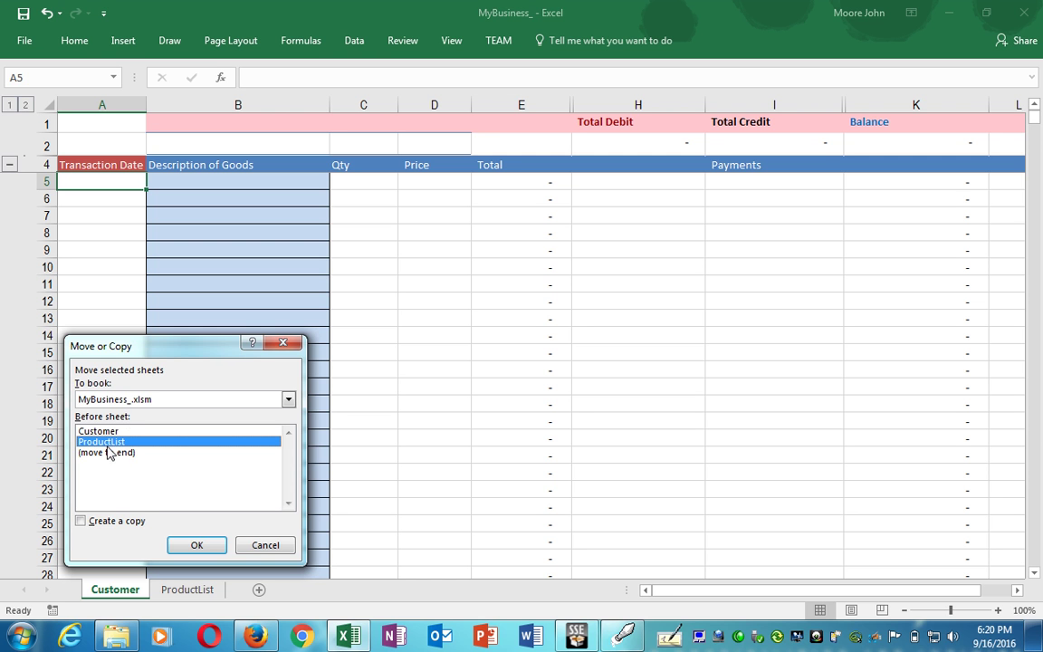
{"action": "left_click", "coordinate": [82, 523]}
{"action": "left_click", "coordinate": [193, 545]}
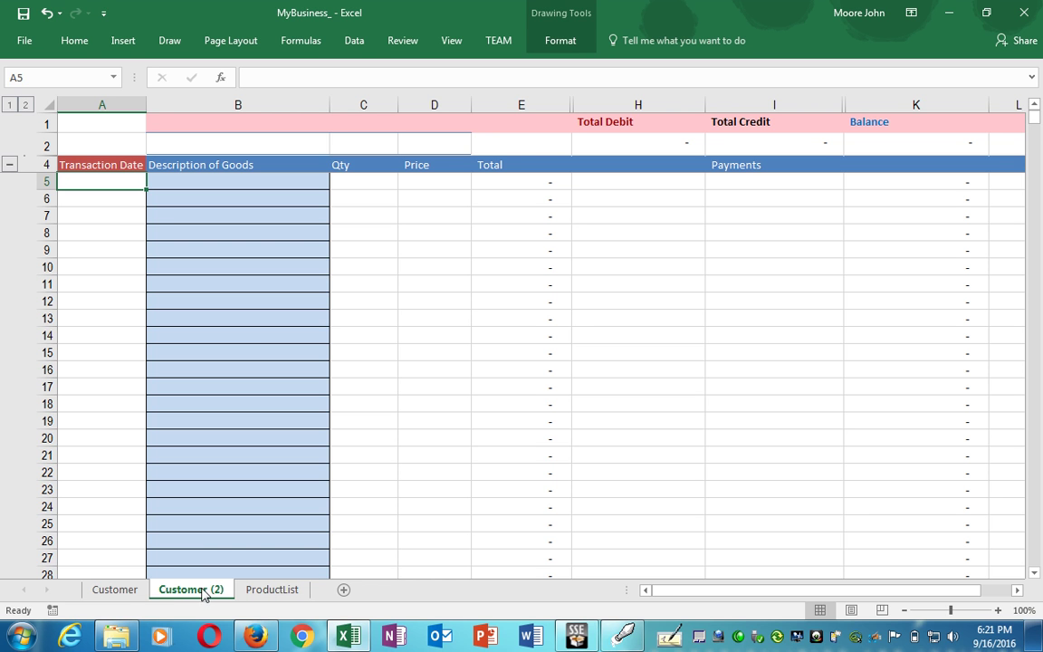
Step: Create another copy of the Customer sheet, placed before the Customer (2) sheet
{"action": "right_click", "coordinate": [127, 590]}
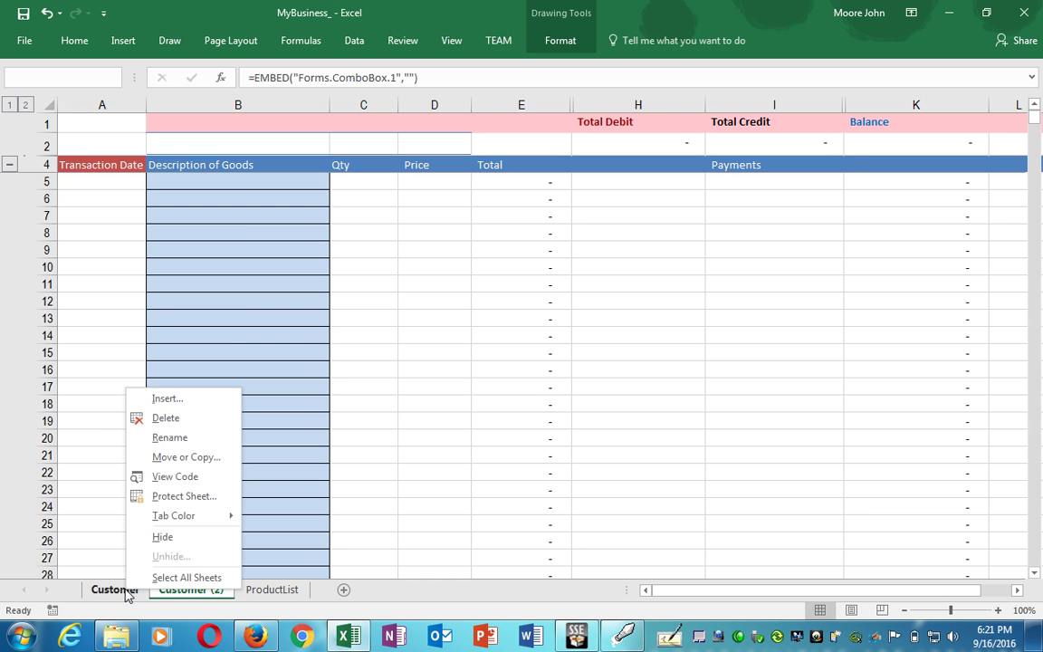
{"action": "left_click", "coordinate": [172, 457]}
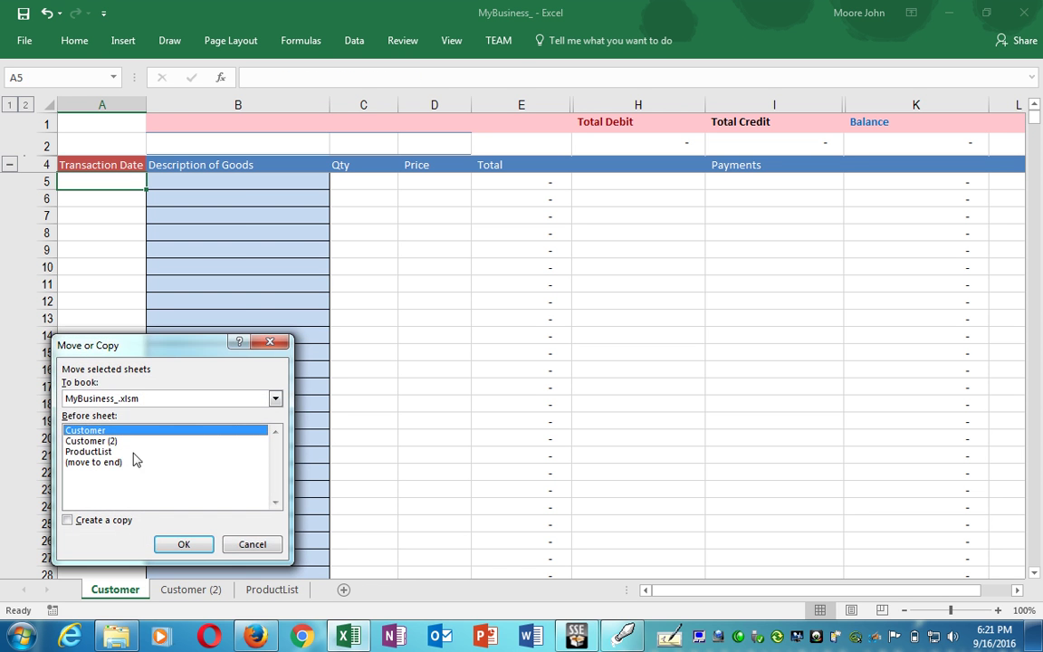
{"action": "left_click", "coordinate": [109, 441]}
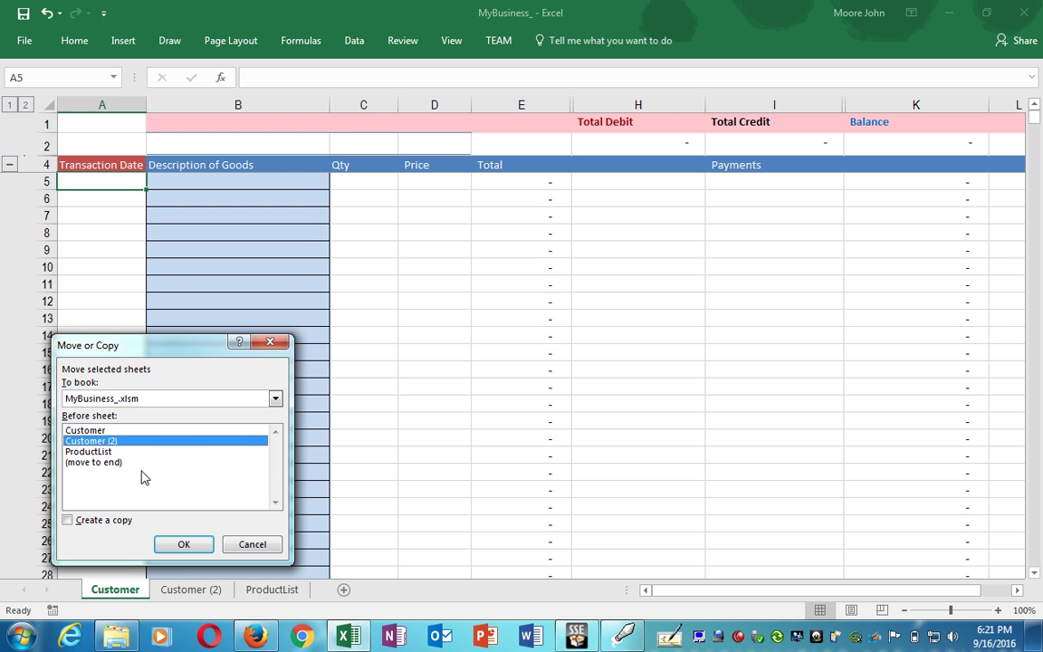
{"action": "left_click", "coordinate": [90, 521]}
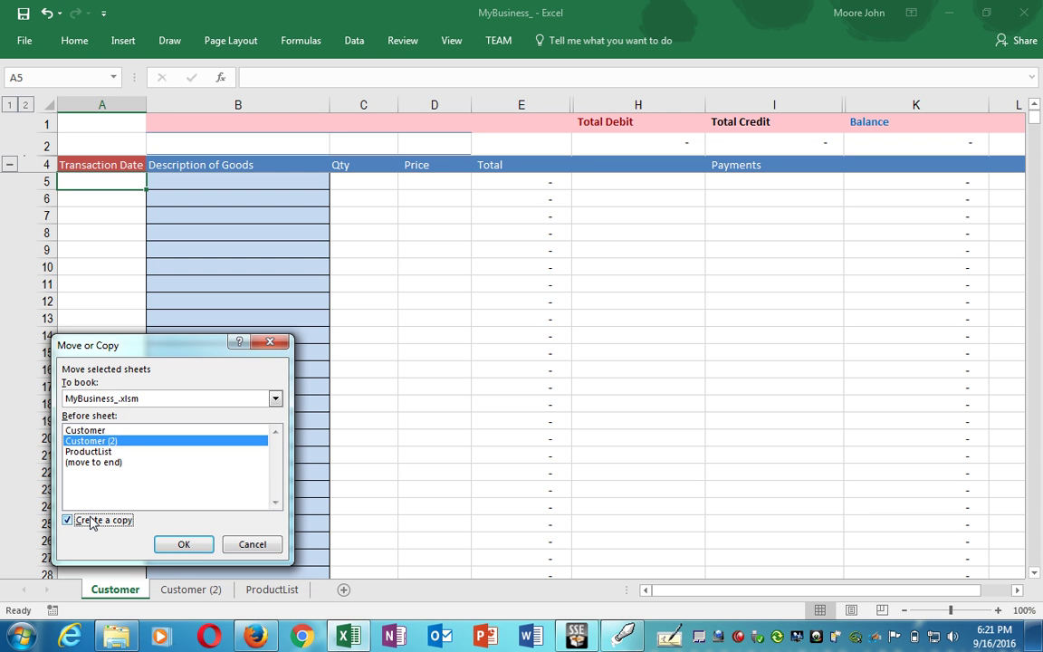
{"action": "left_click", "coordinate": [171, 546]}
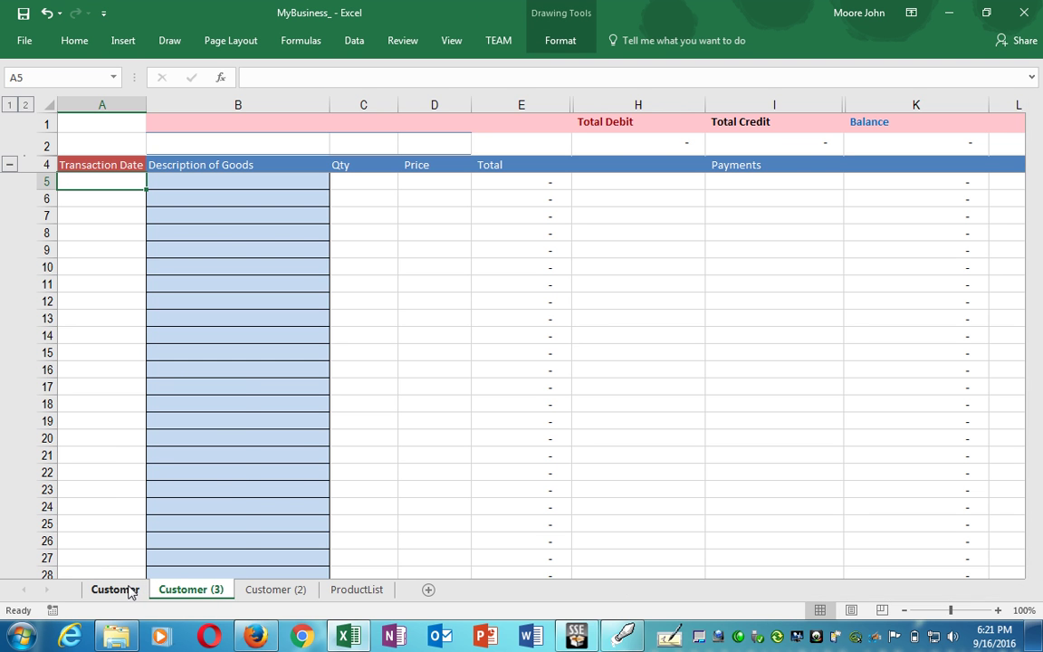
Step: Create a third copy of the Customer sheet, placed directly before the ProductList sheet
{"action": "right_click", "coordinate": [128, 590]}
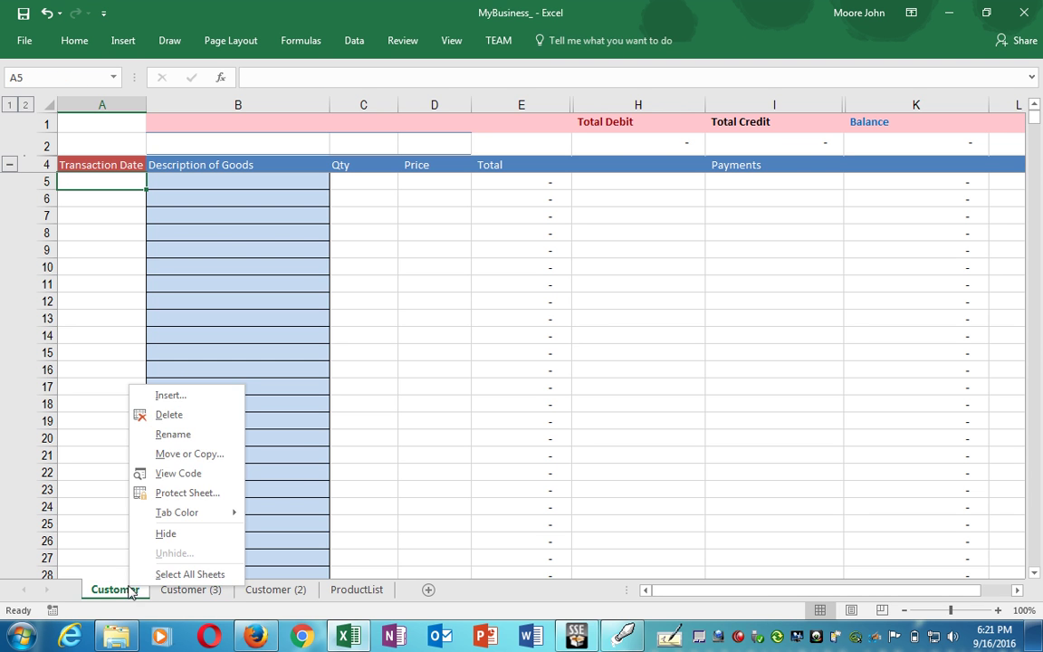
{"action": "left_click", "coordinate": [184, 453]}
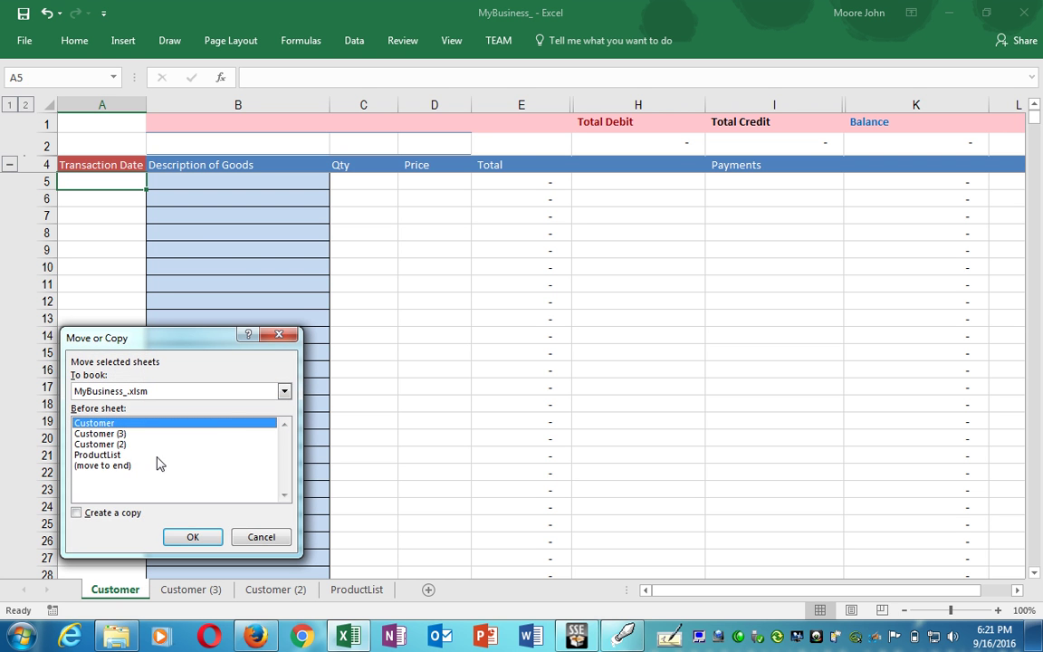
{"action": "left_click", "coordinate": [77, 513]}
{"action": "left_click", "coordinate": [100, 456]}
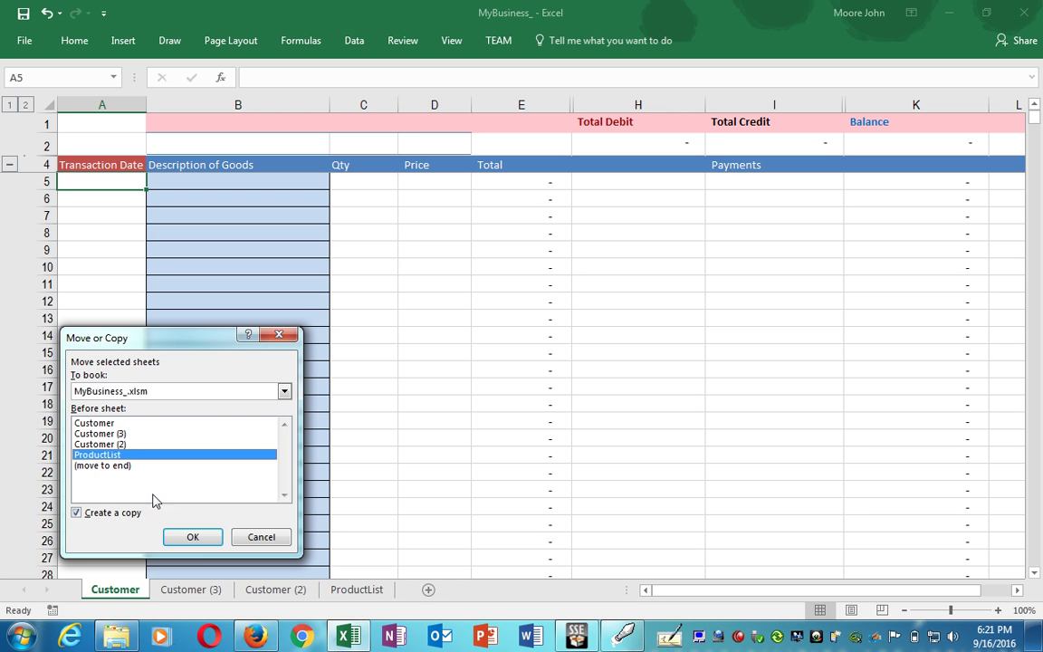
{"action": "left_click", "coordinate": [185, 537]}
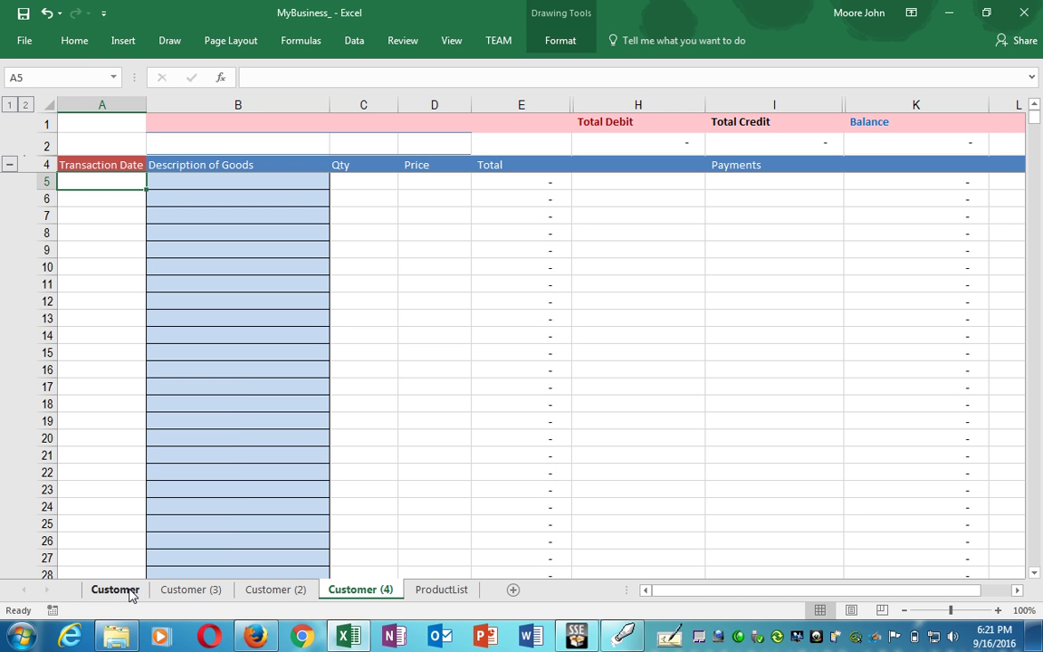
Step: Rename the original Customer sheet as "Customer1"
{"action": "right_click", "coordinate": [130, 589]}
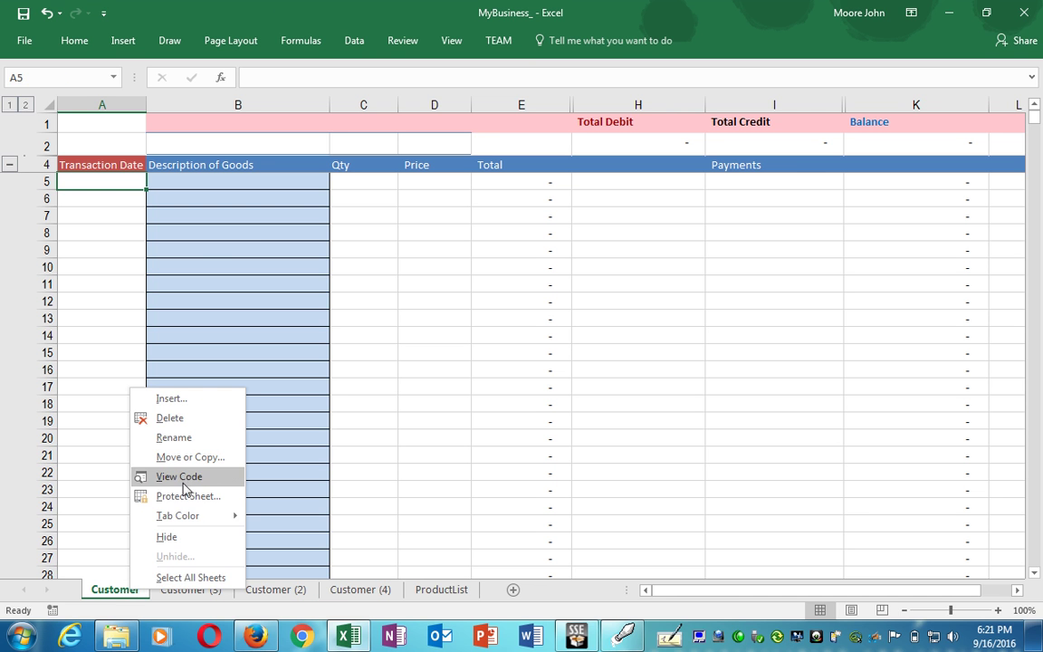
{"action": "left_click", "coordinate": [174, 437]}
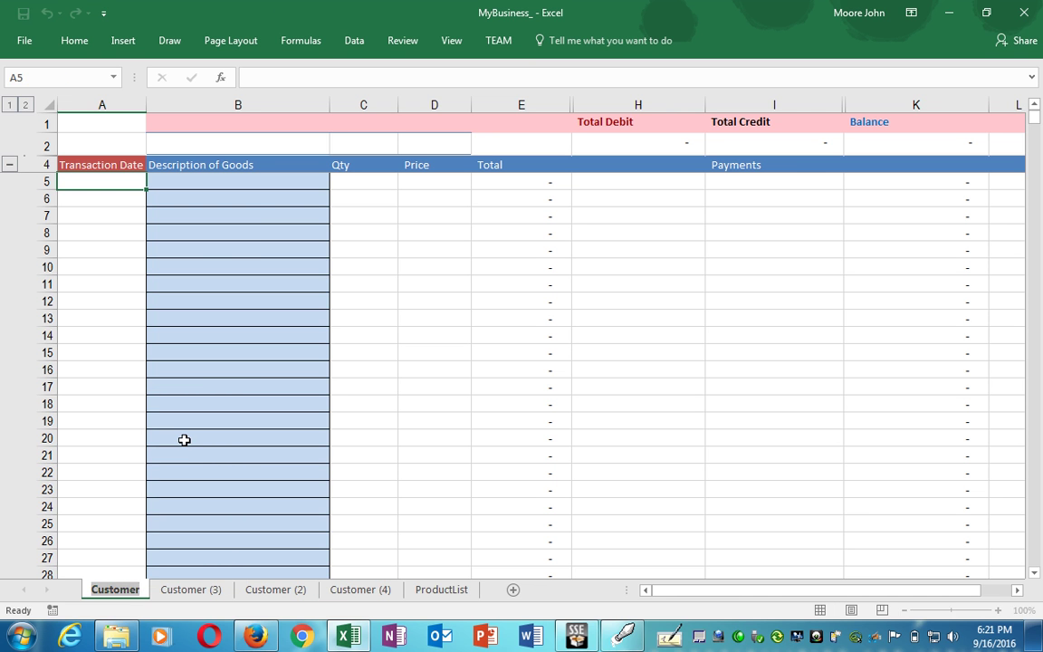
{"action": "key", "text": "Return"}
{"action": "type", "text": "1"}
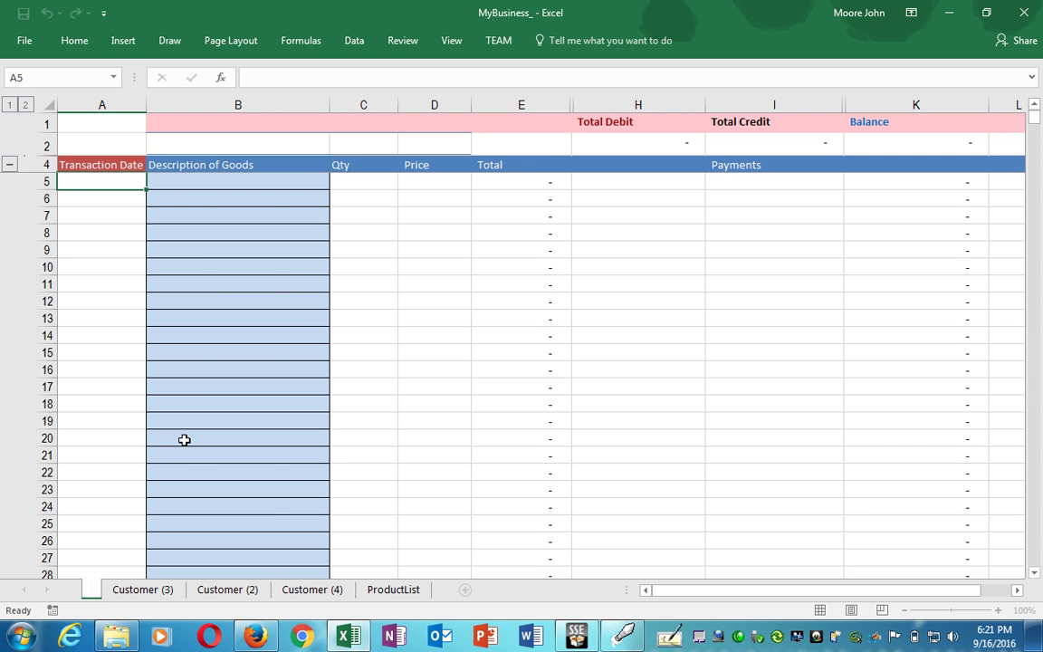
{"action": "key", "text": "BackSpace"}
{"action": "type", "text": "Customer"}
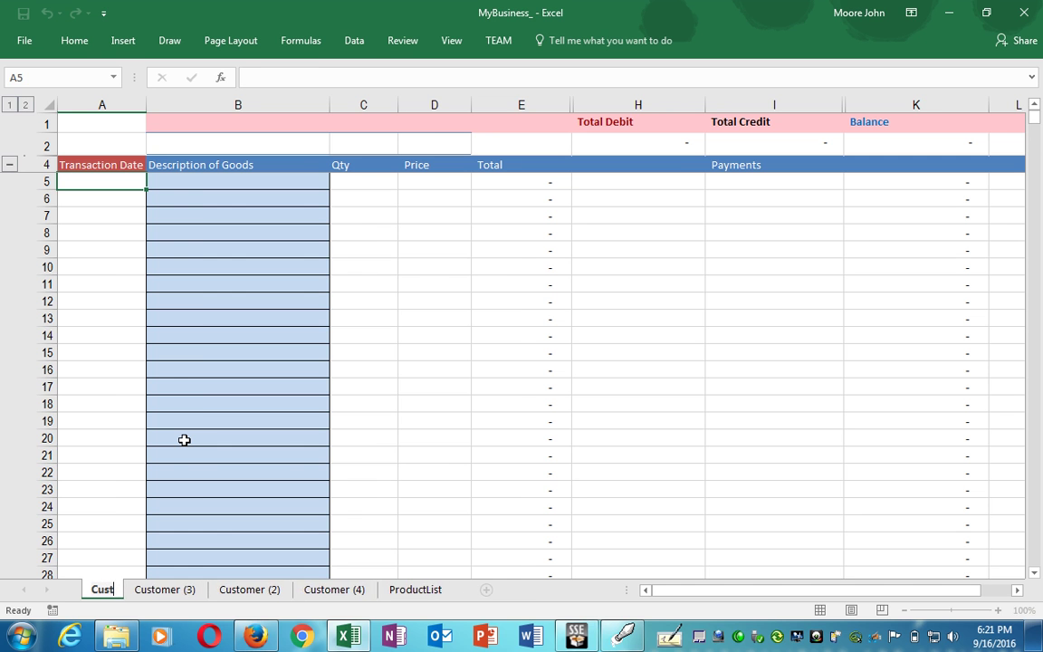
{"action": "key", "text": "Return"}
{"action": "type", "text": "1"}
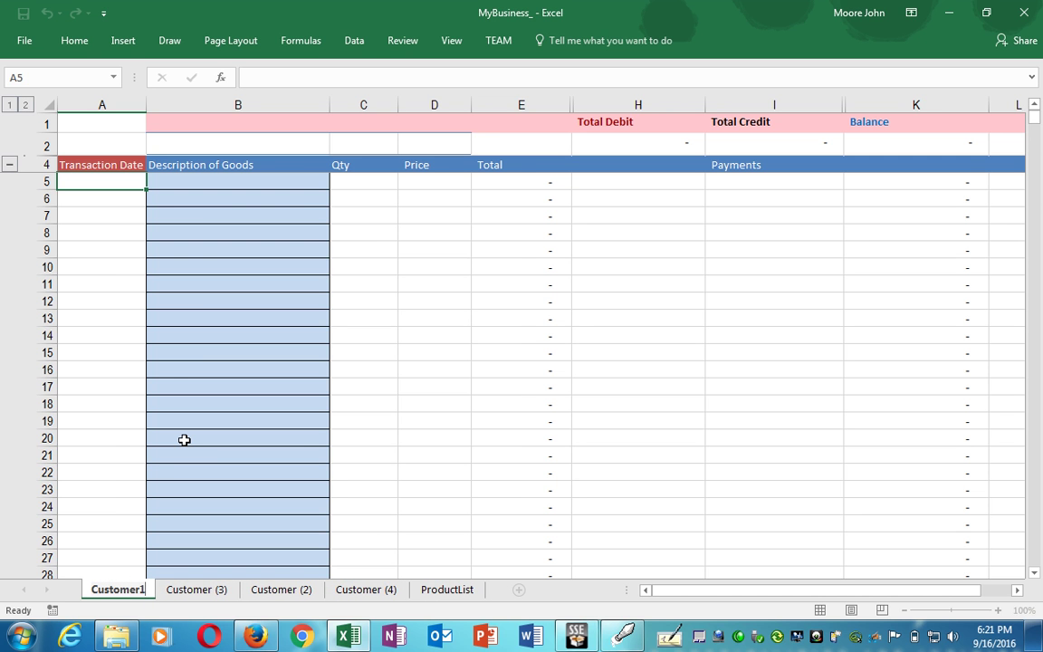
{"action": "key", "text": "Return"}
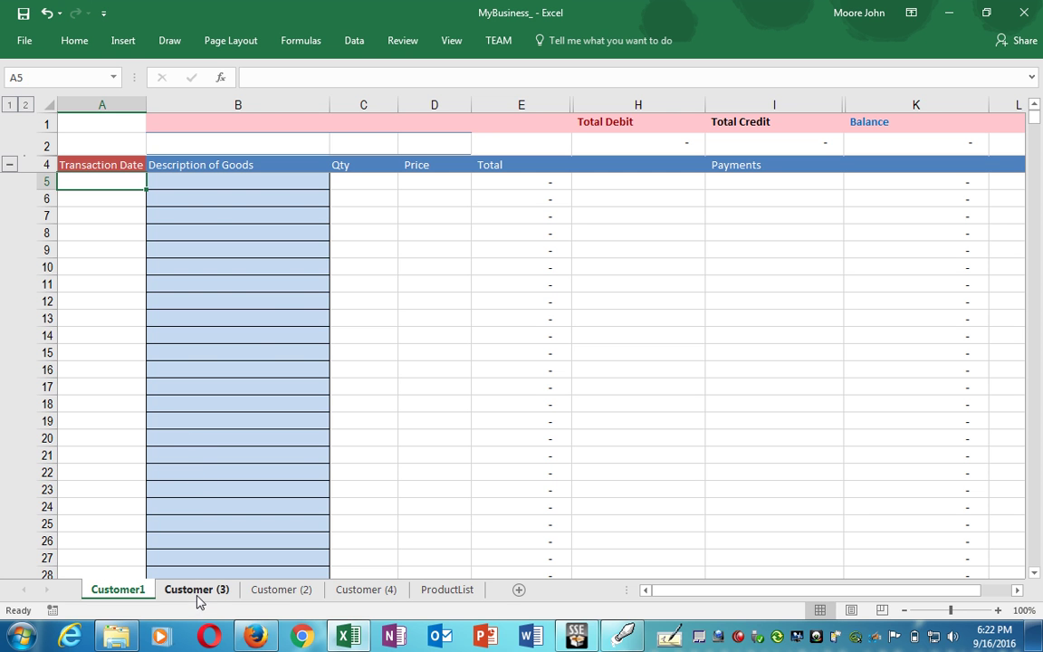
Step: Rename the Customer (3) sheet as "Customer 2"
{"action": "right_click", "coordinate": [198, 600]}
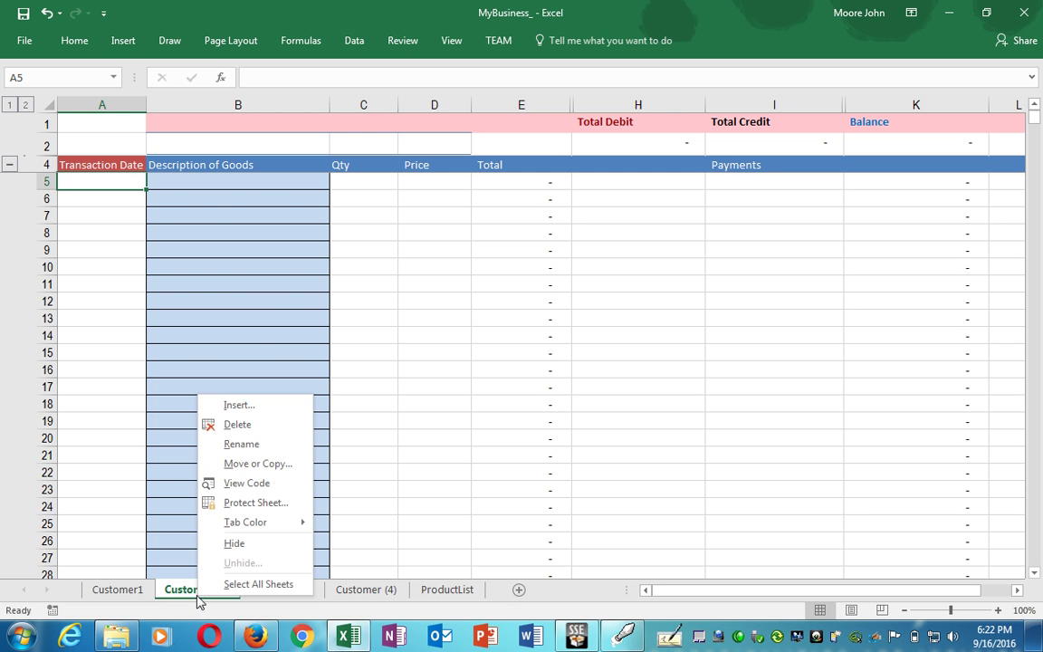
{"action": "left_click", "coordinate": [240, 444]}
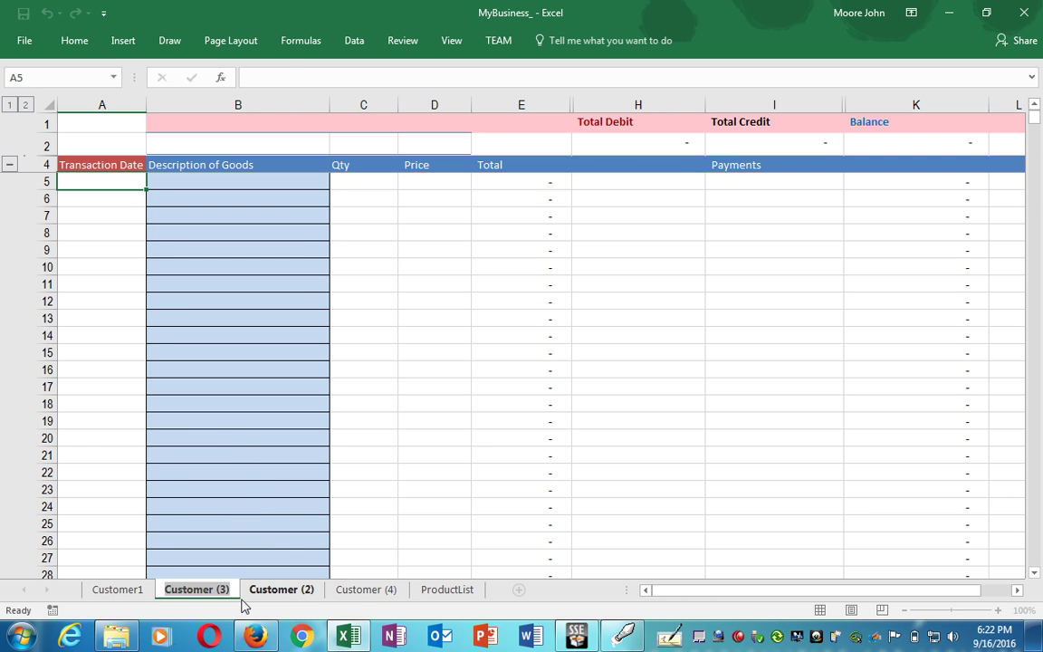
{"action": "key", "text": "Home"}
{"action": "key", "text": "shift+End"}
{"action": "type", "text": "Cust"}
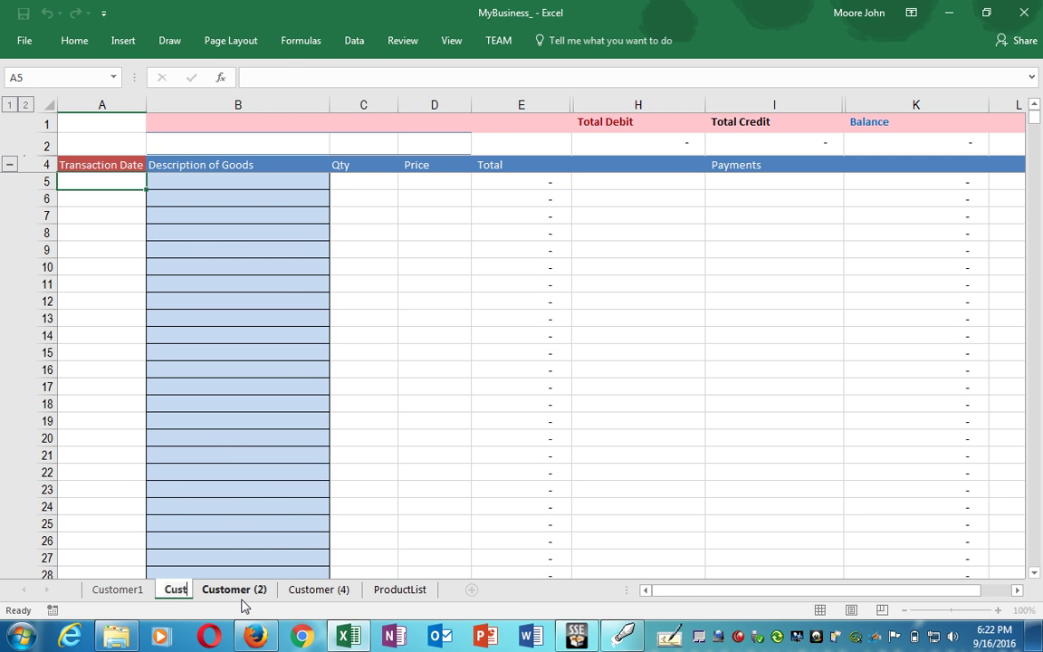
{"action": "type", "text": "omer 2"}
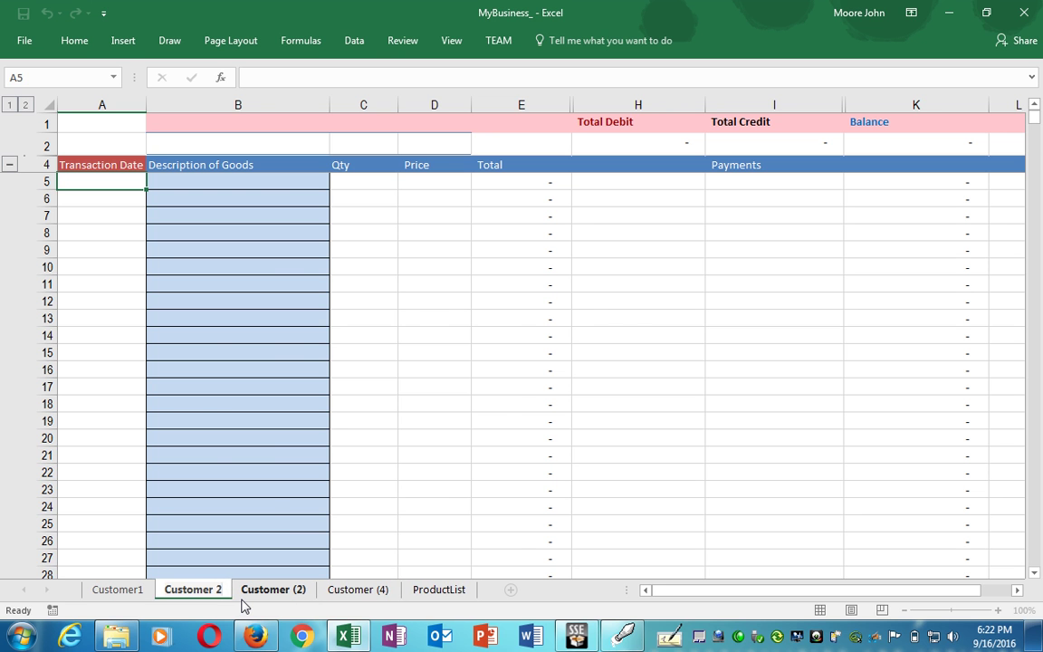
{"action": "key", "text": "Return"}
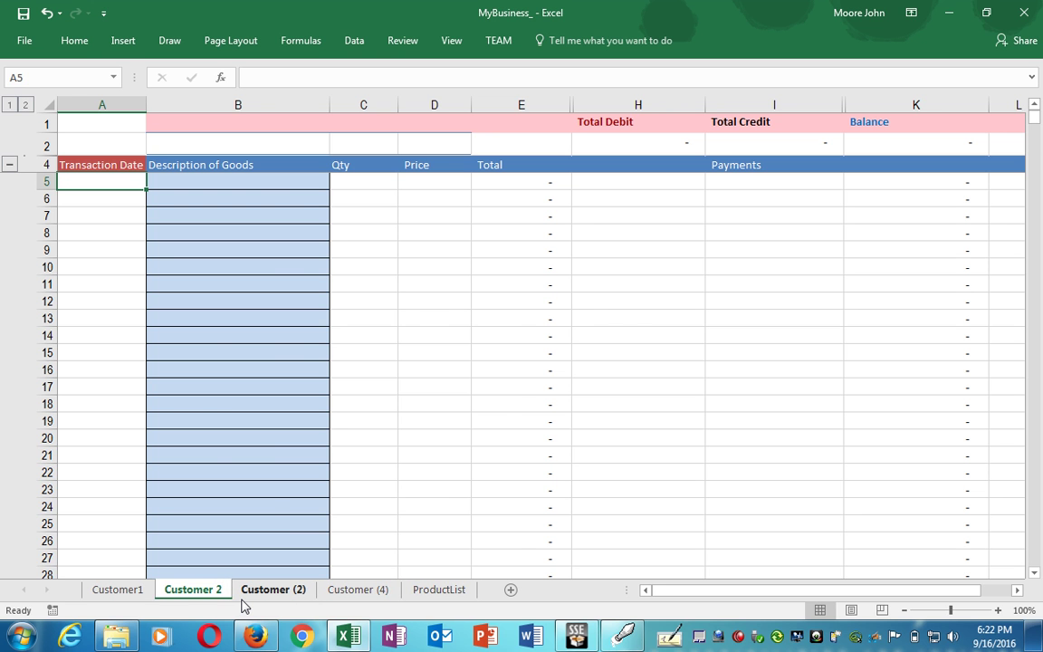
Step: Rename the Customer (2) sheet as "Customer 3"
{"action": "right_click", "coordinate": [272, 593]}
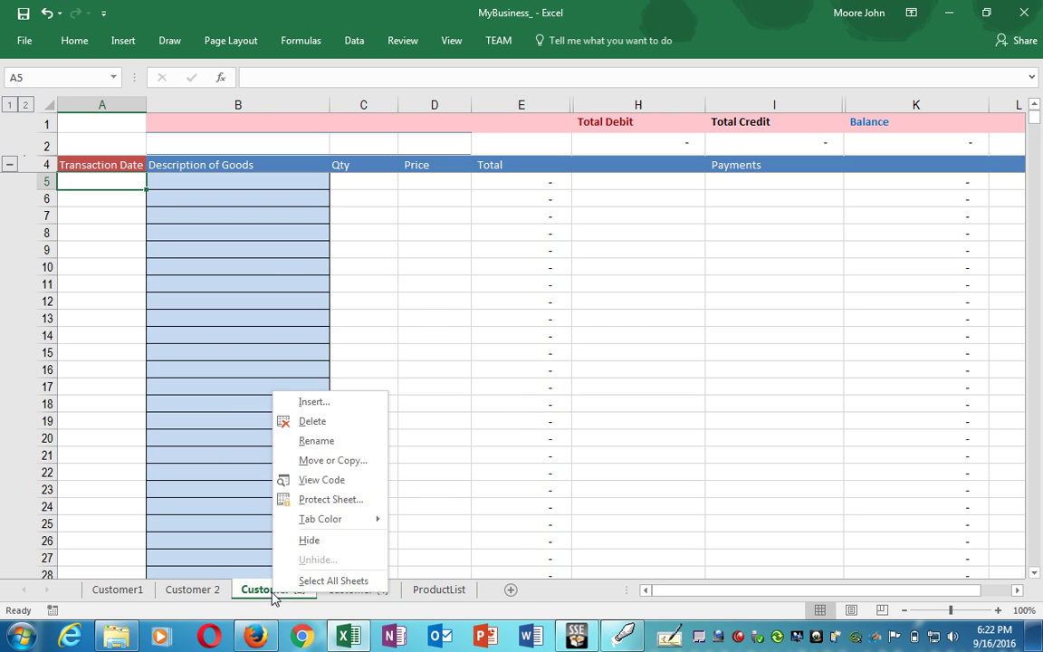
{"action": "left_click", "coordinate": [312, 436]}
{"action": "type", "text": "C"}
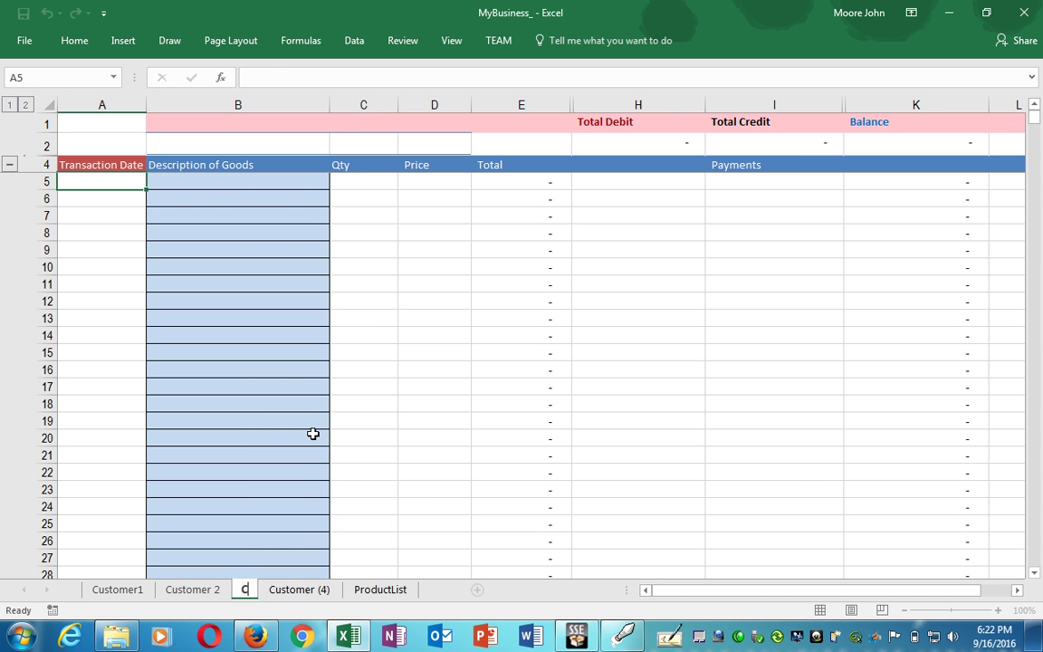
{"action": "type", "text": "ustomer "}
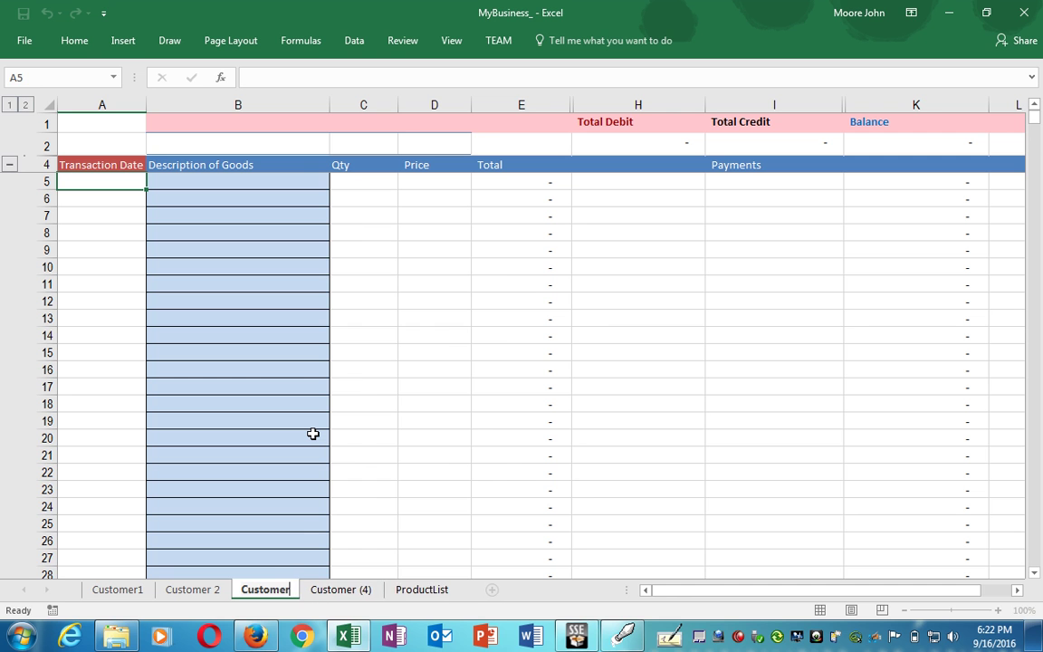
{"action": "type", "text": "3"}
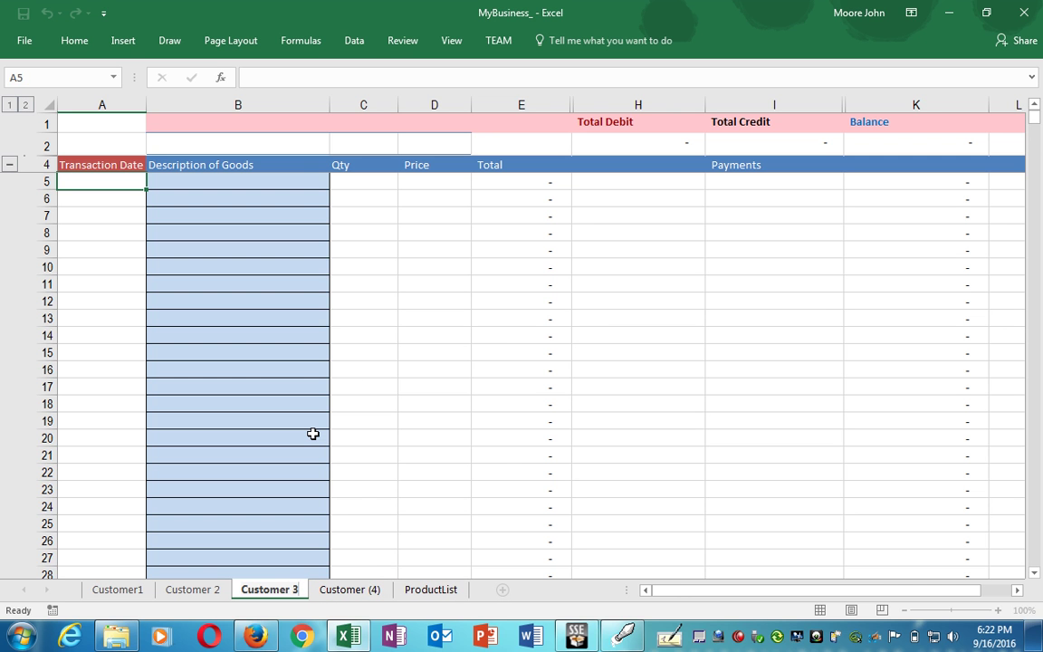
{"action": "key", "text": "Return"}
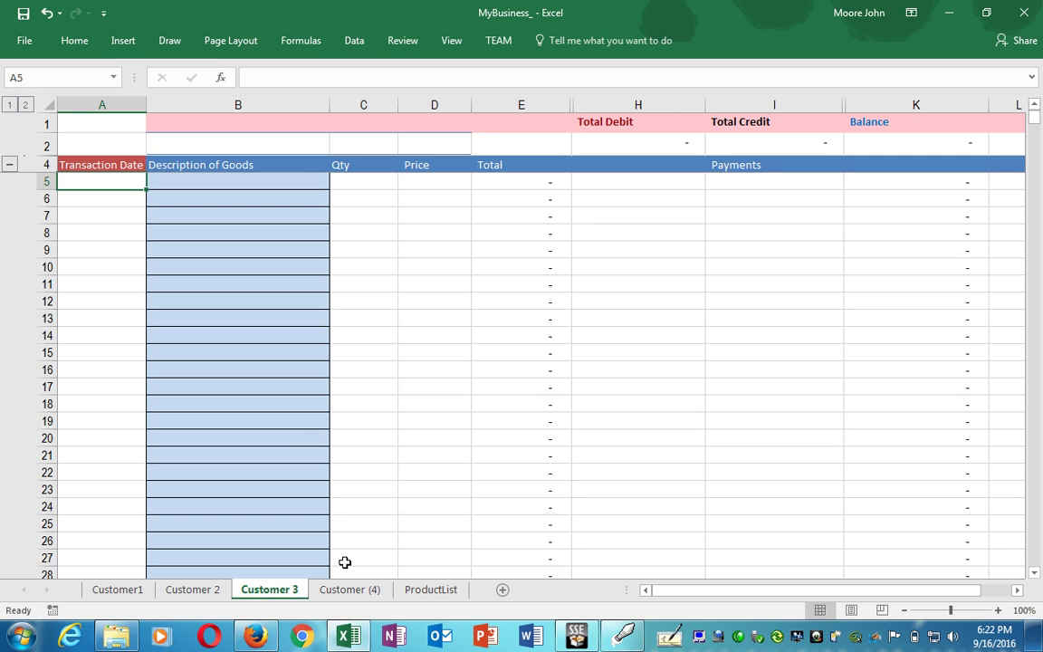
Step: Rename the Customer (4) sheet as "Customer 4"
{"action": "right_click", "coordinate": [354, 593]}
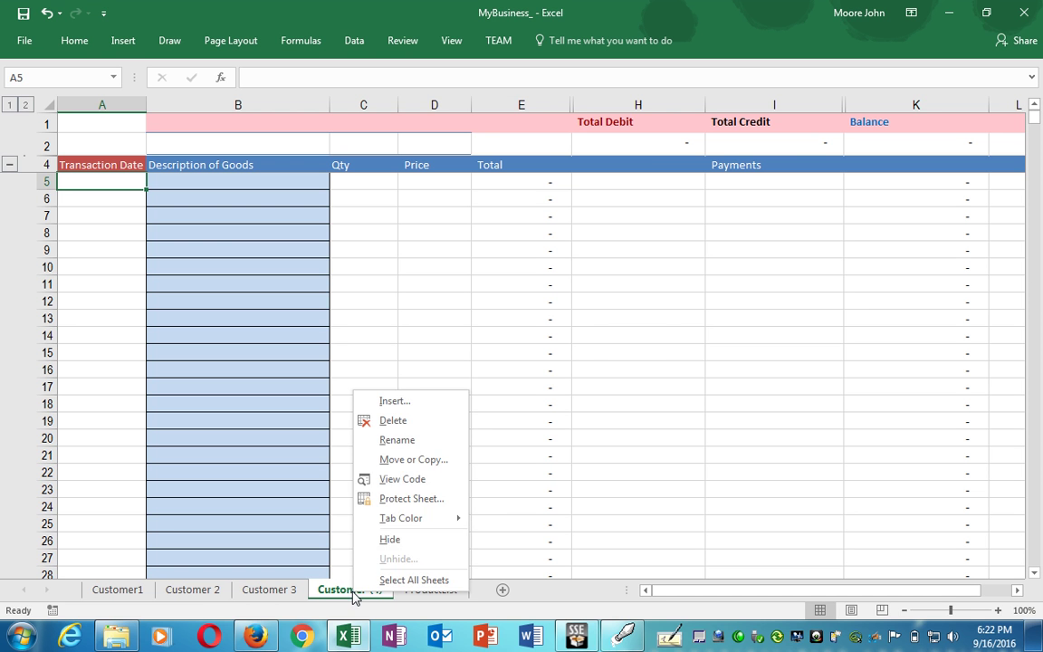
{"action": "left_click", "coordinate": [398, 441]}
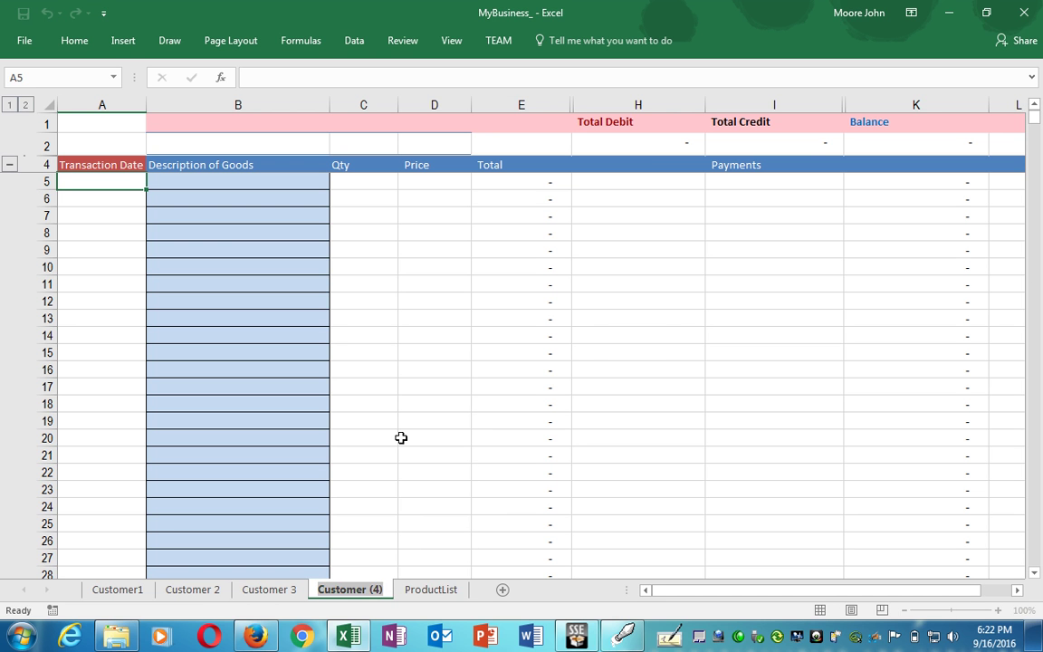
{"action": "type", "text": "Cus"}
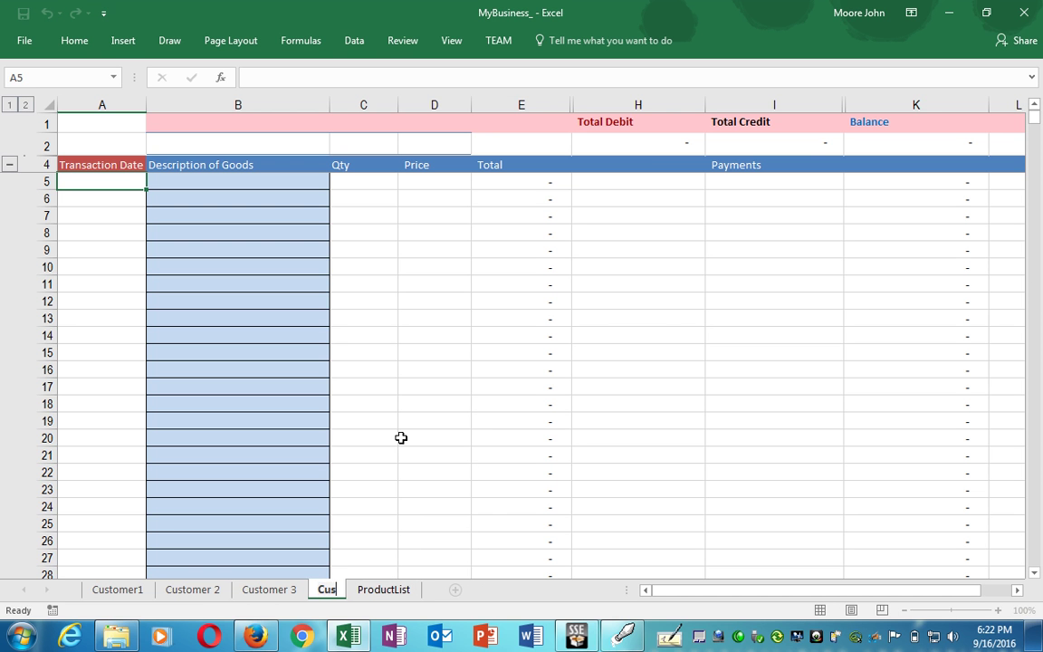
{"action": "type", "text": "tomer 4"}
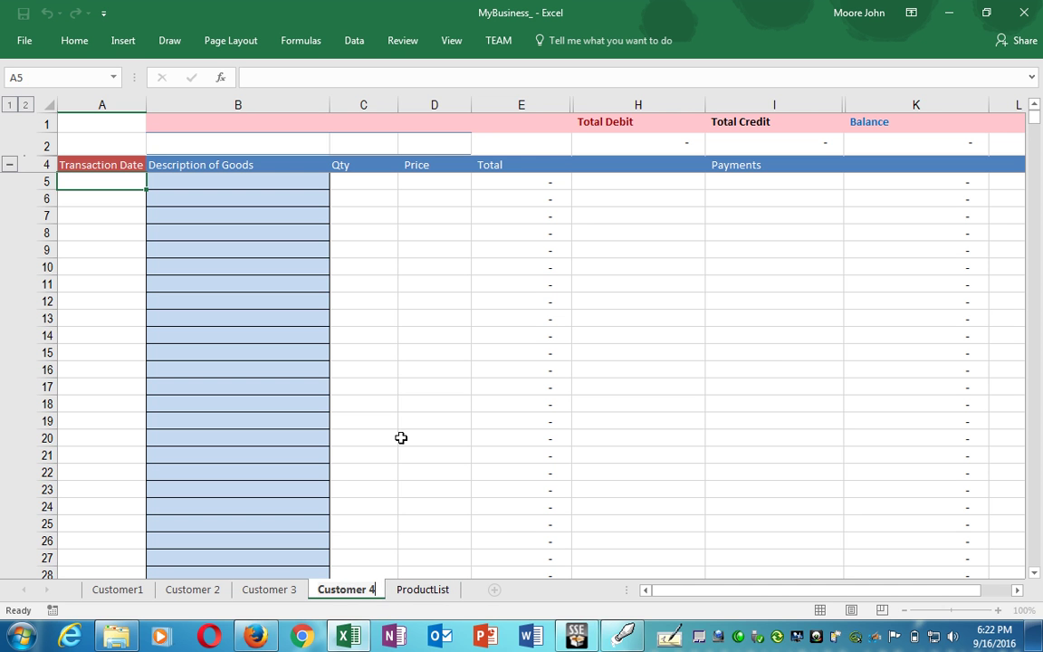
{"action": "key", "text": "Return"}
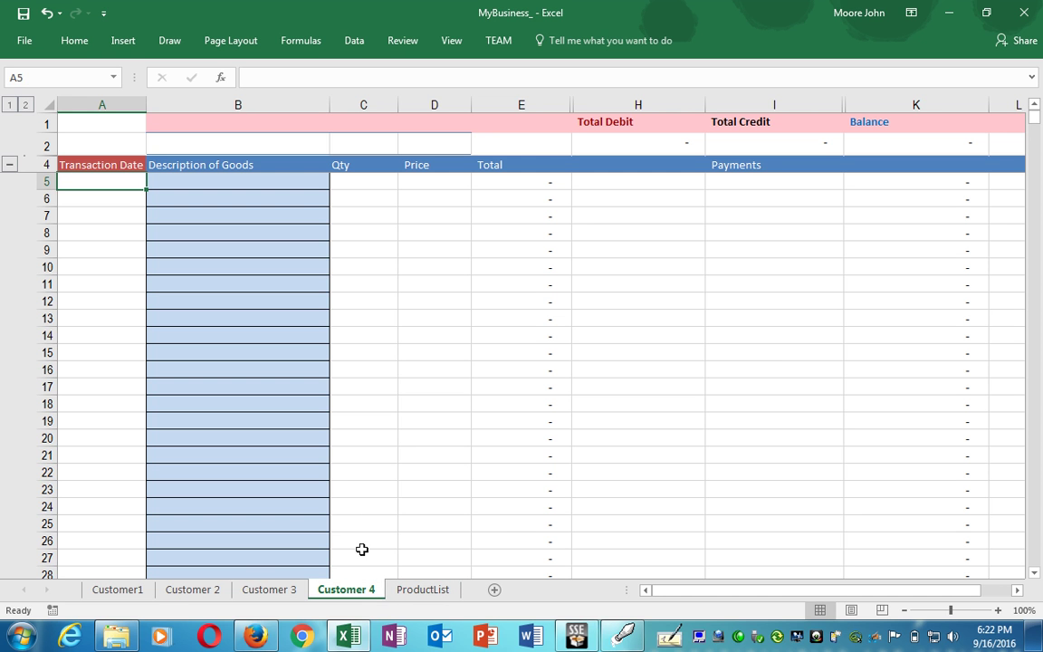
Step: On the Customer1 sheet, enter the date 9/9/2016 and the description BALANCE BROUGHT DOWN in row 5
{"action": "left_click", "coordinate": [126, 590]}
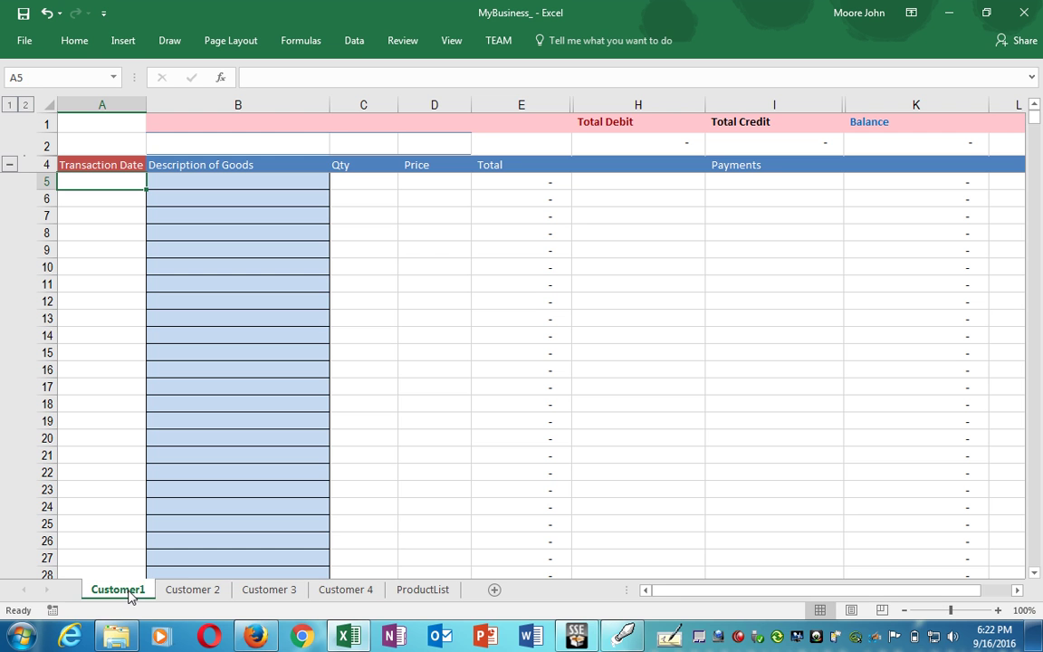
{"action": "double_click", "coordinate": [103, 181]}
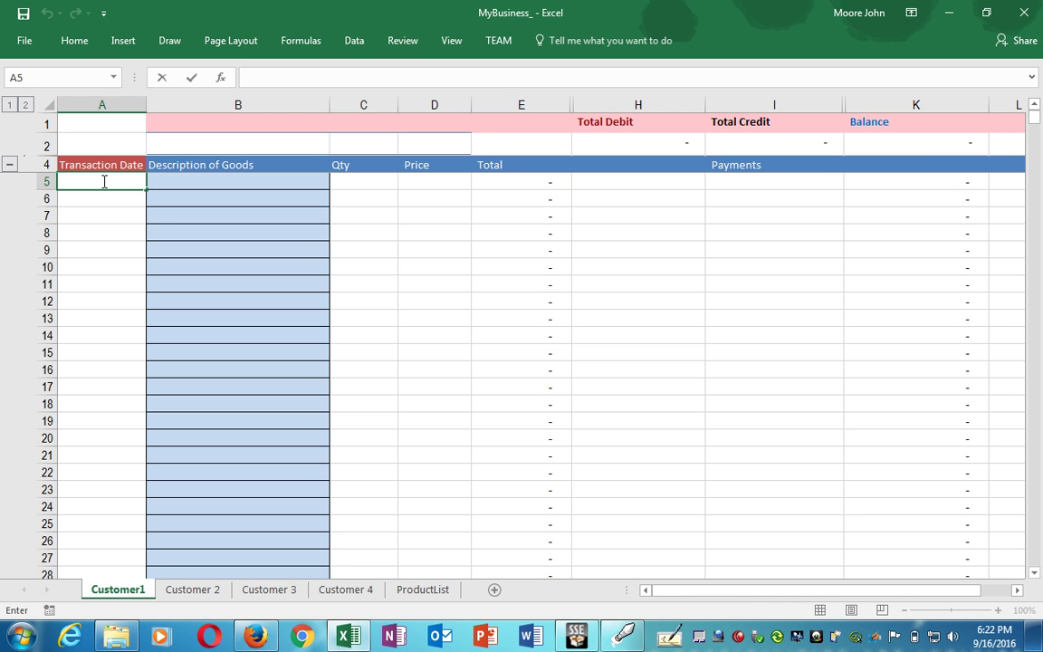
{"action": "type", "text": "9/9/2016"}
{"action": "key", "text": "Tab"}
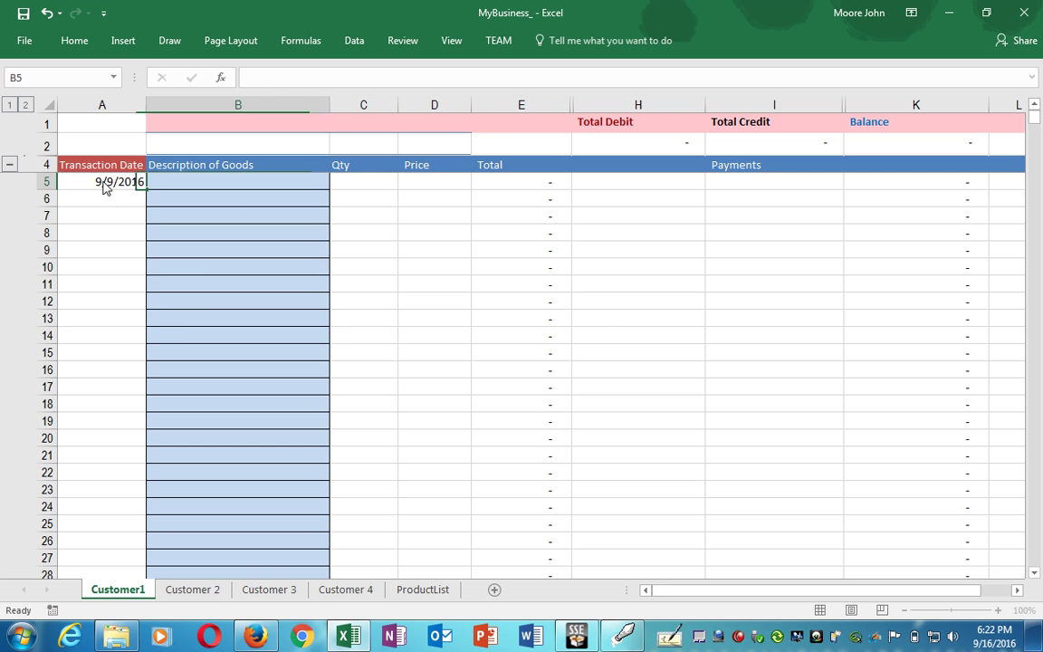
{"action": "key", "text": "alt+Down"}
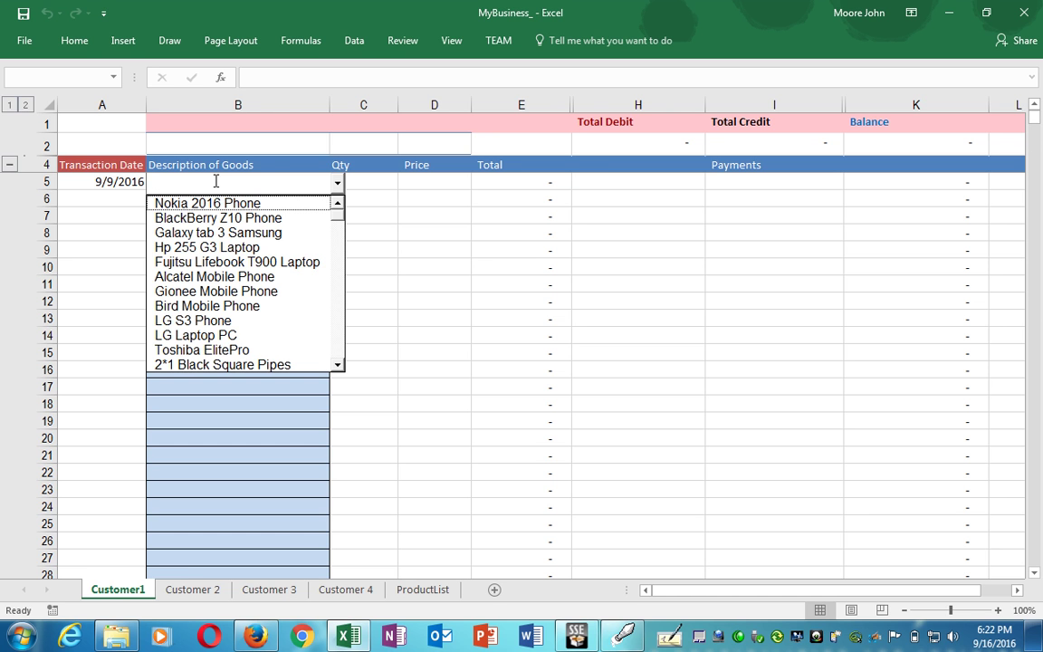
{"action": "type", "text": "B"}
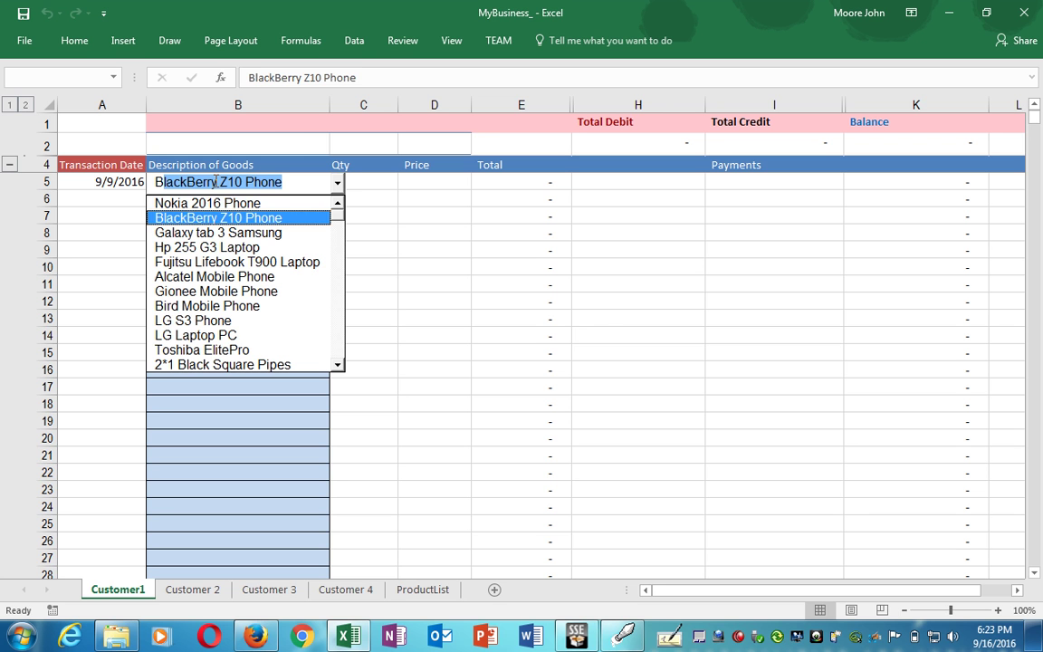
{"action": "type", "text": "ALANCE BROUGHT DOWN"}
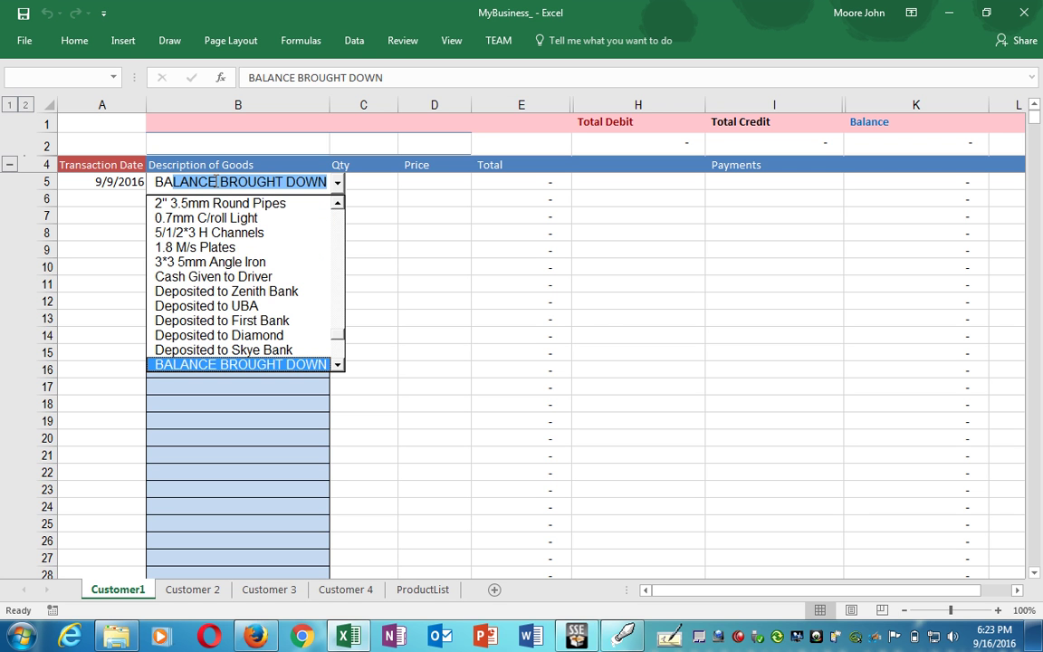
{"action": "key", "text": "Tab"}
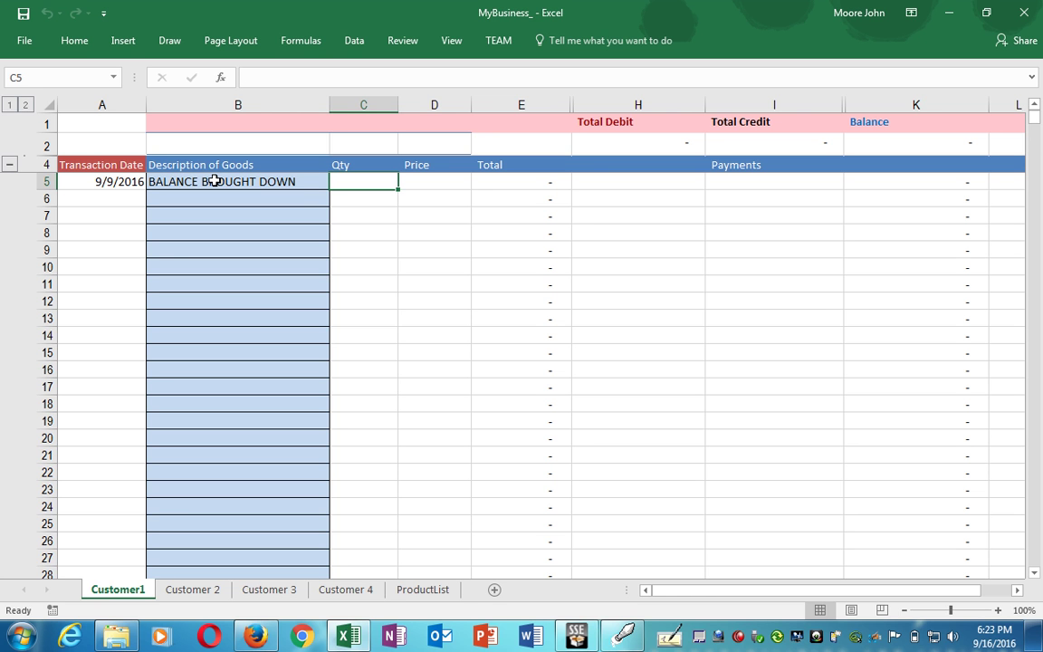
Step: Enter a payment of 520 for the BALANCE BROUGHT DOWN row
{"action": "key", "text": "Tab"}
{"action": "key", "text": "Tab"}
{"action": "key", "text": "Tab"}
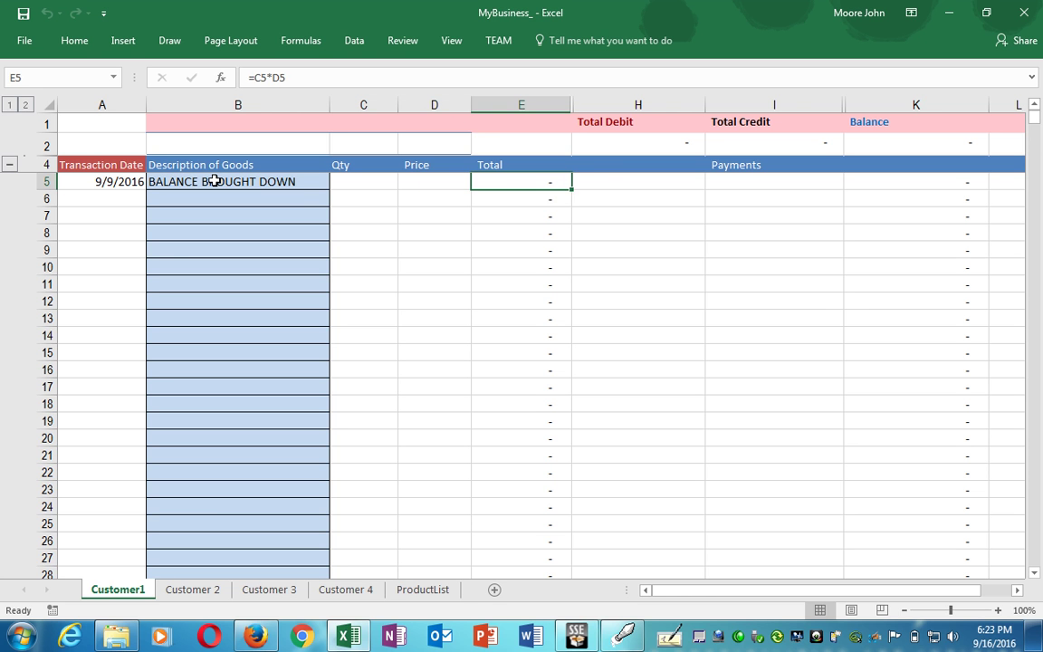
{"action": "key", "text": "Tab"}
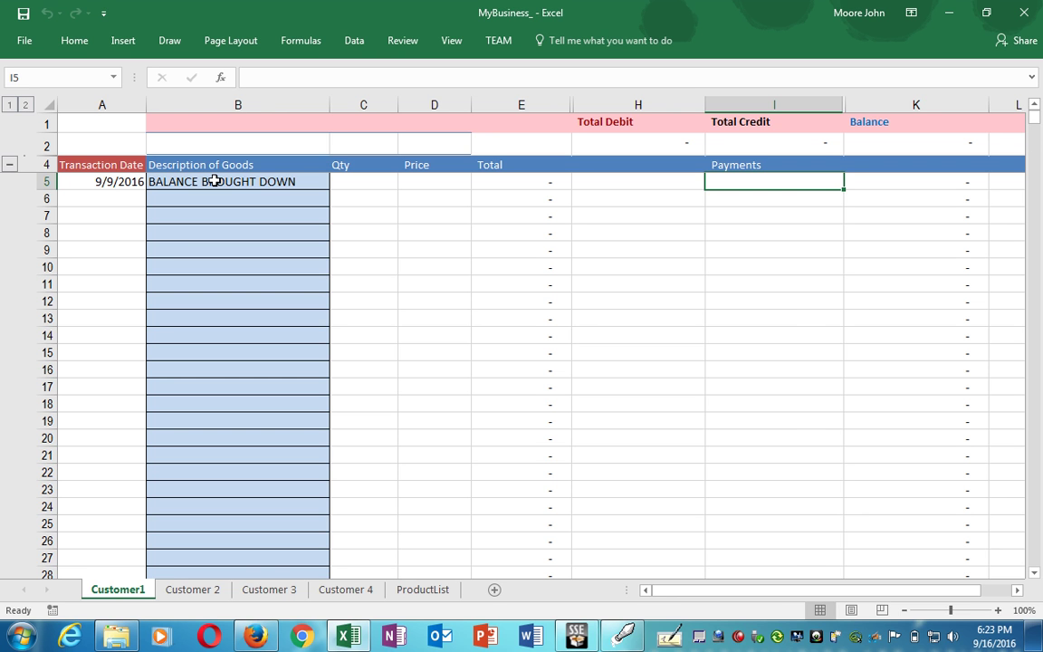
{"action": "type", "text": "5"}
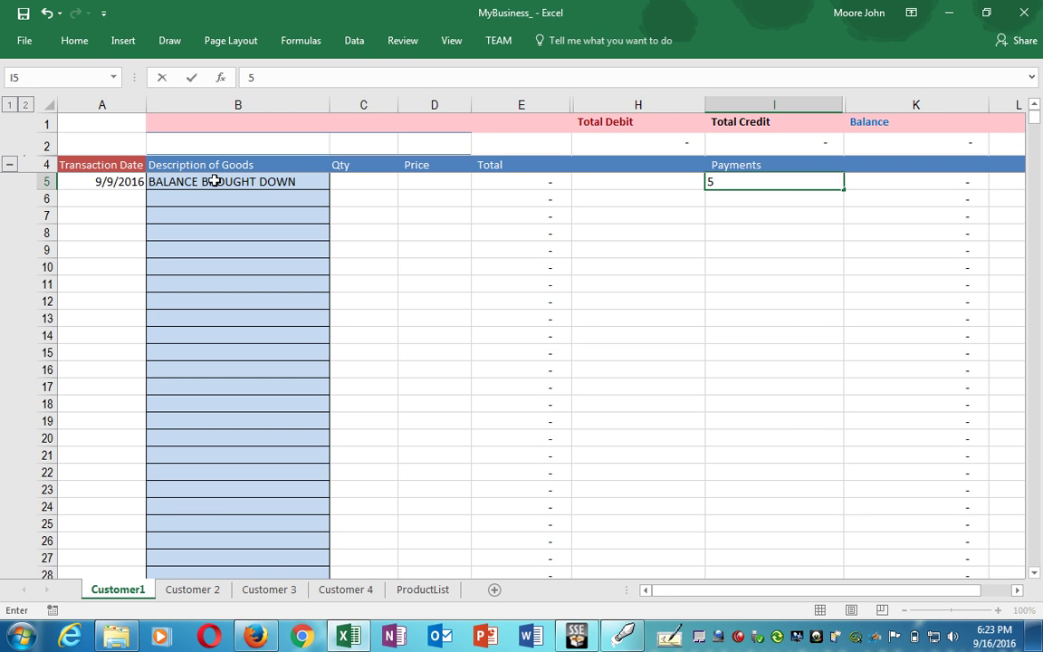
{"action": "type", "text": "20"}
{"action": "key", "text": "Tab"}
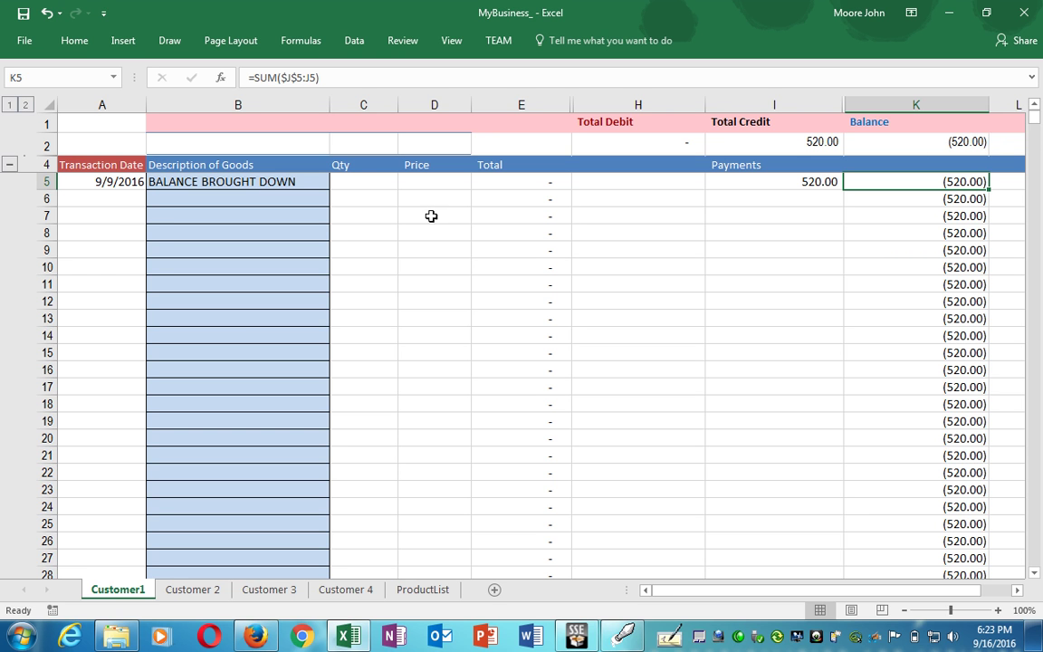
Step: Fill row 6 with the product BlackBerry Z10 Phone, quantity 8 and price 235
{"action": "double_click", "coordinate": [178, 197]}
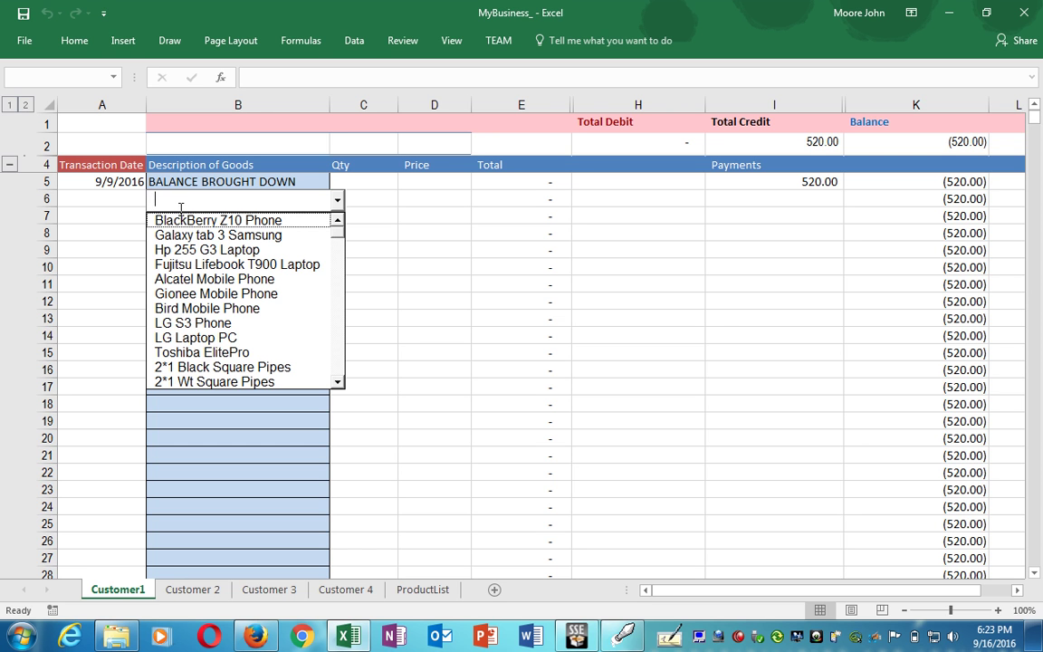
{"action": "left_click", "coordinate": [186, 222]}
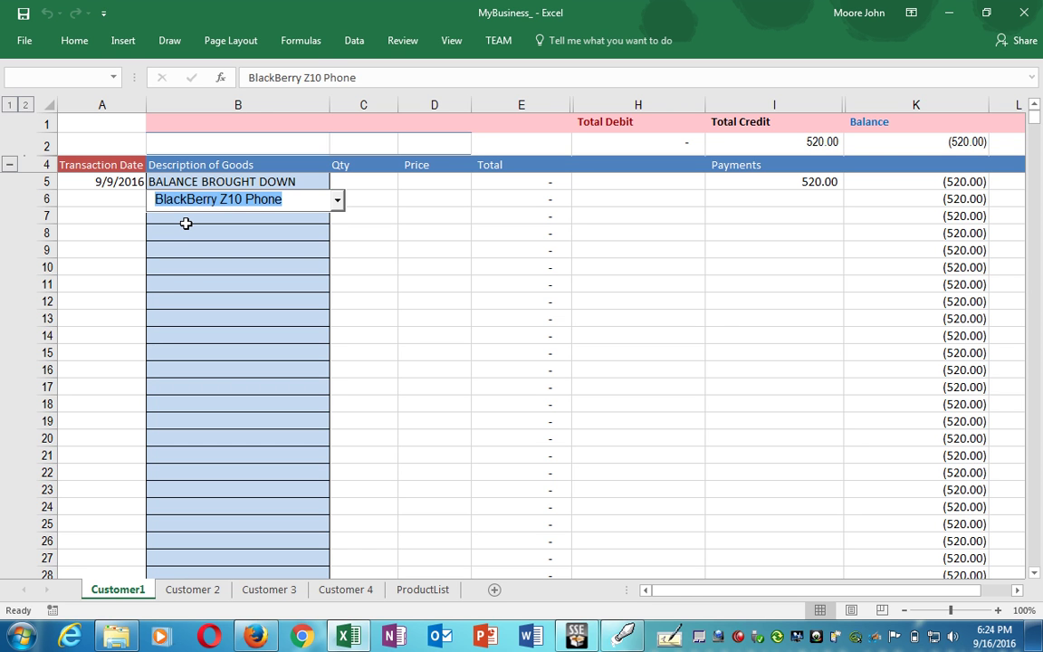
{"action": "key", "text": "Tab"}
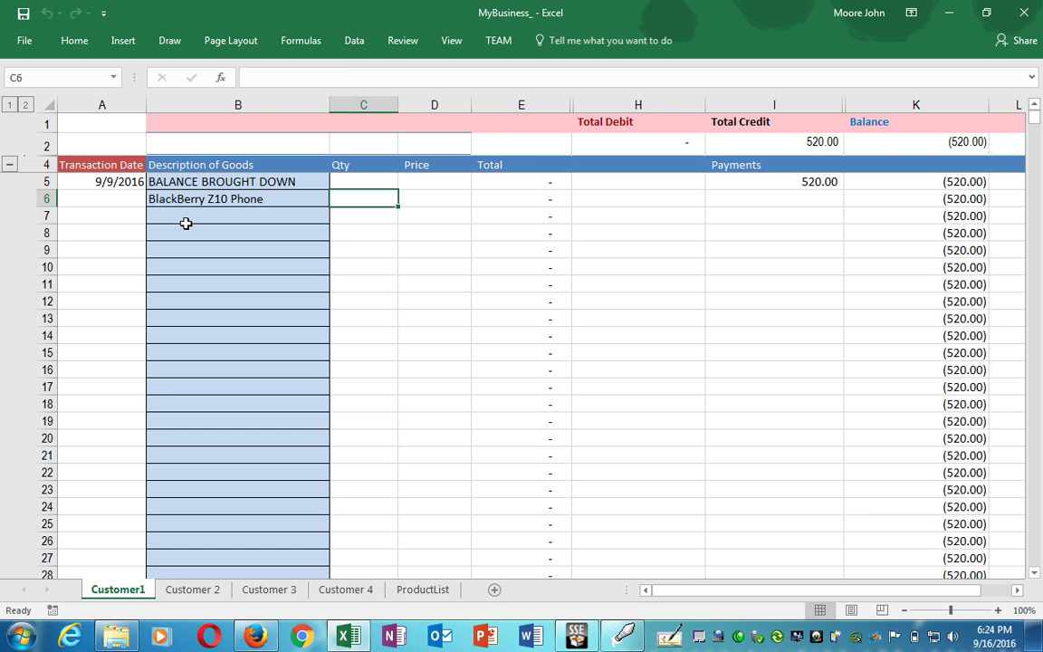
{"action": "type", "text": "8"}
{"action": "key", "text": "Tab"}
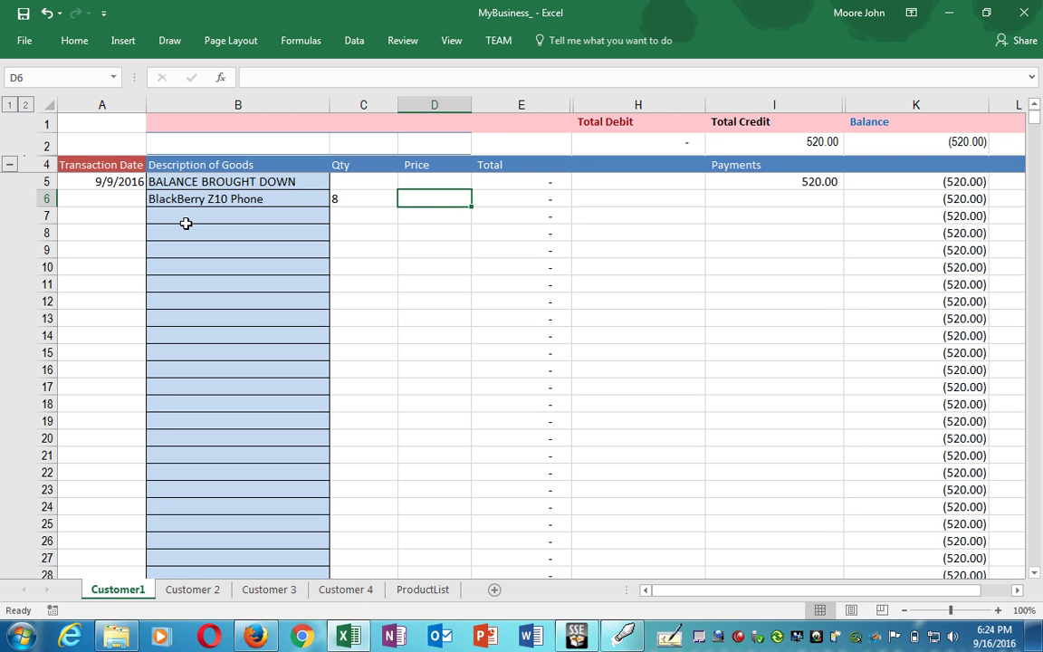
{"action": "type", "text": "235"}
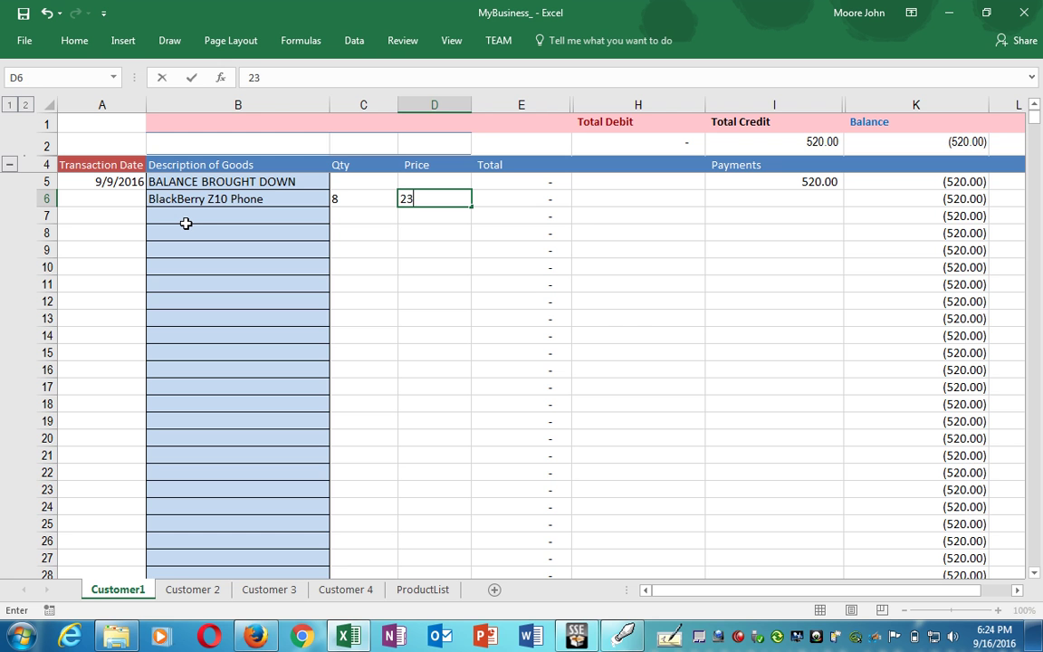
{"action": "key", "text": "Tab"}
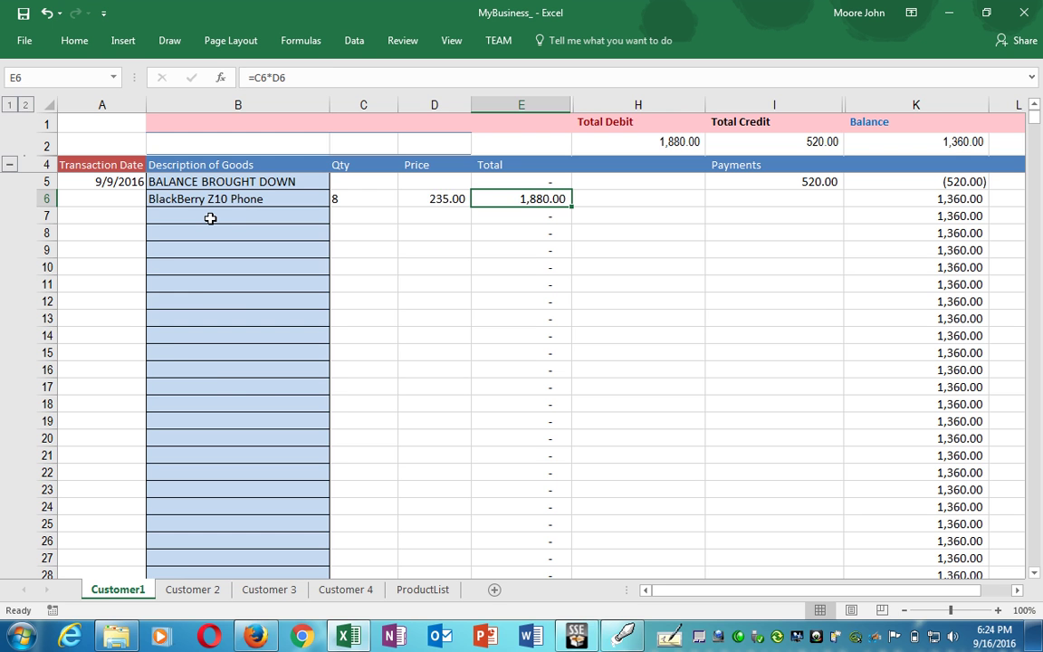
Step: Fill row 7 with the product Galaxy tab 3 Samsung, quantity 12 and price 285
{"action": "left_click", "coordinate": [210, 219]}
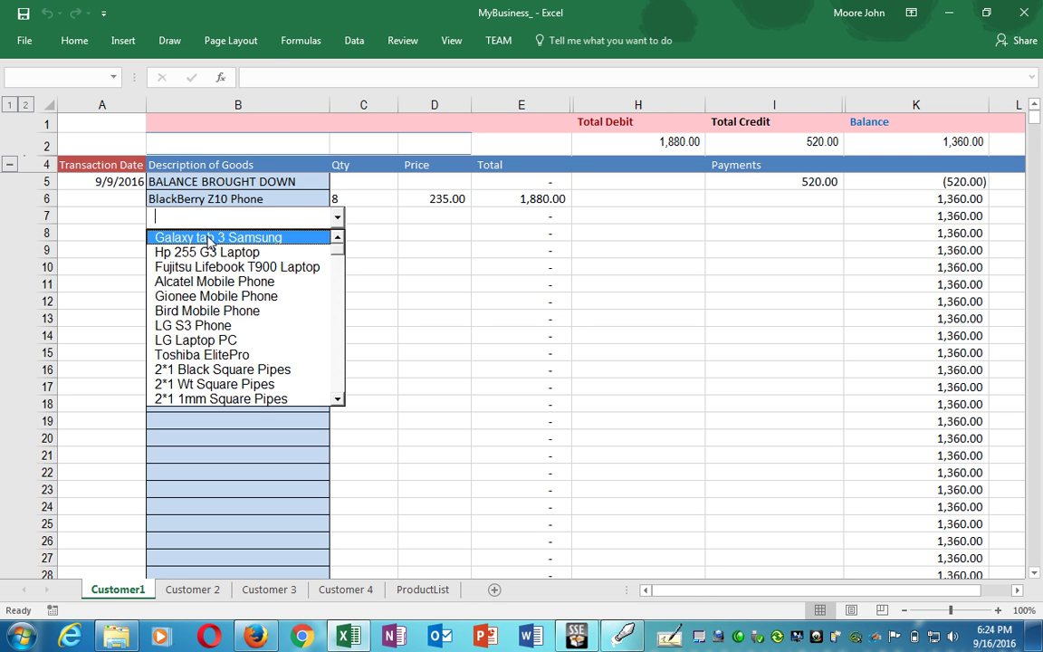
{"action": "left_click", "coordinate": [207, 237]}
{"action": "key", "text": "Tab"}
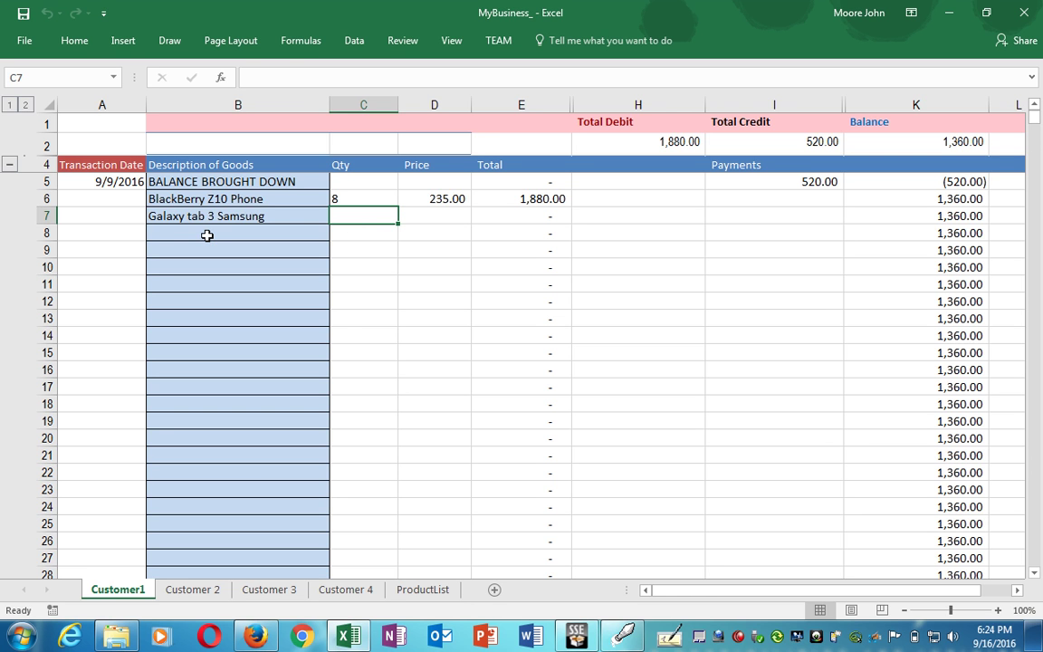
{"action": "type", "text": "12"}
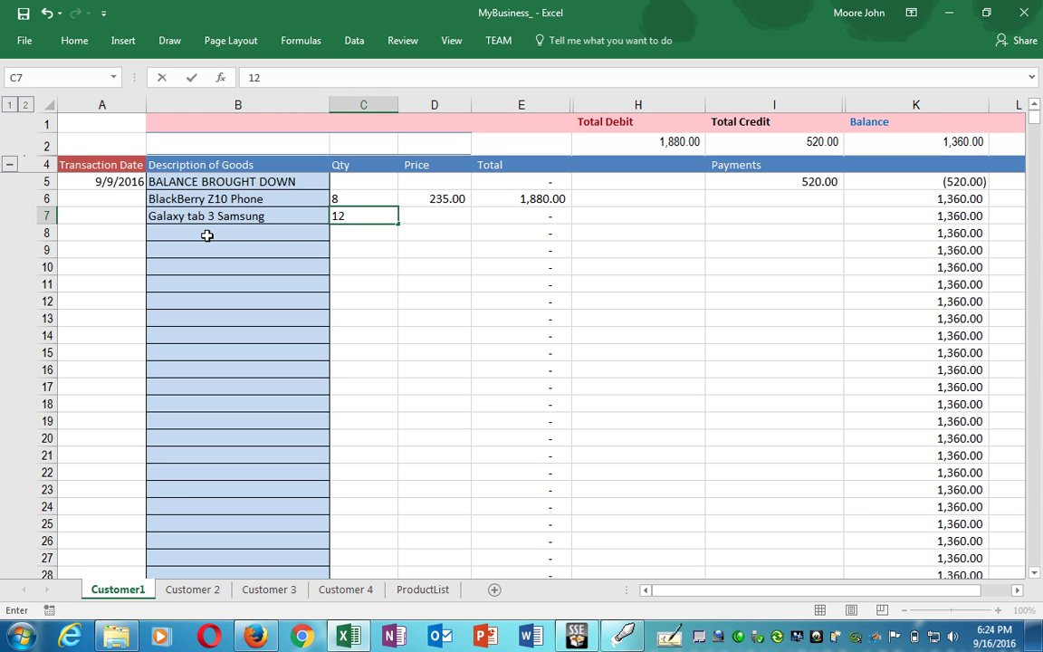
{"action": "key", "text": "Tab"}
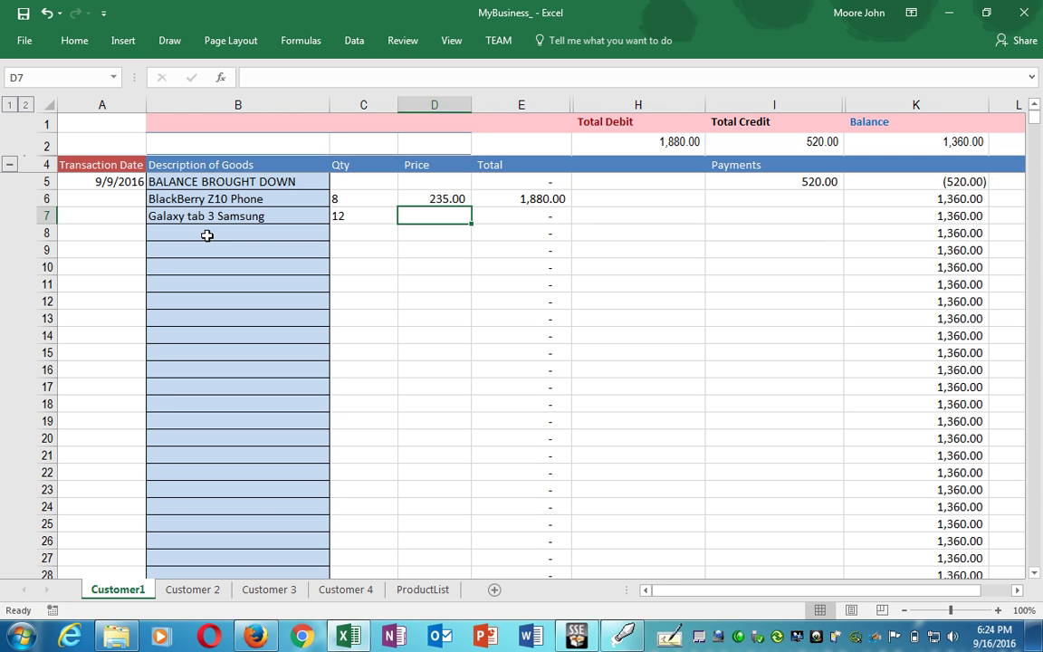
{"action": "type", "text": "285"}
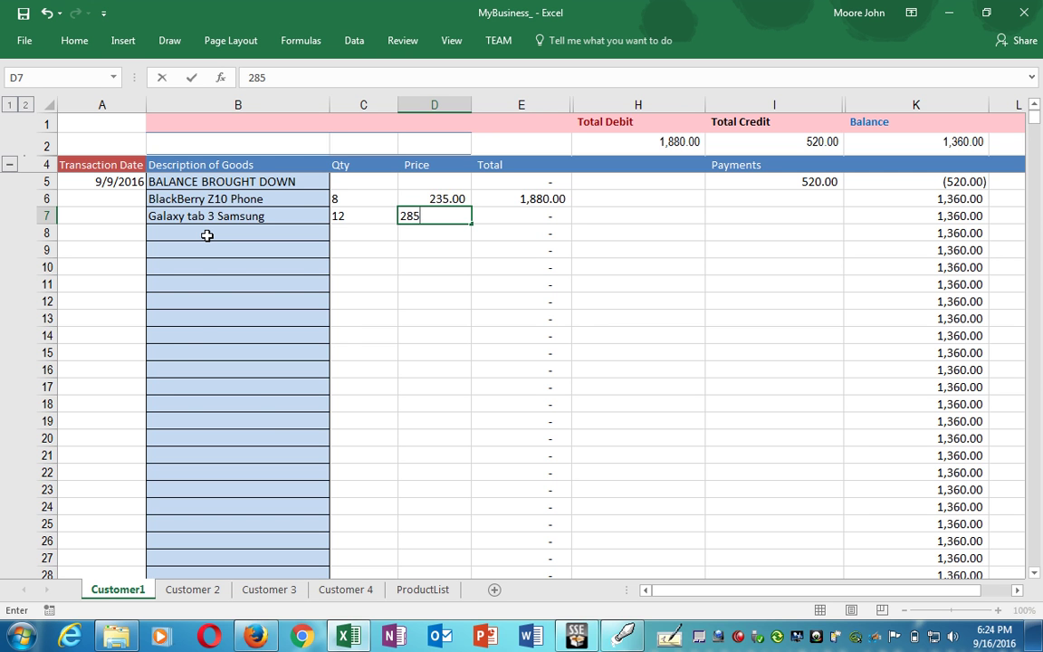
Step: Fill row 8 with the product Hp 255 G3 Laptop, quantity 22 and price 905
{"action": "left_click", "coordinate": [200, 233]}
{"action": "key", "text": "alt+Down"}
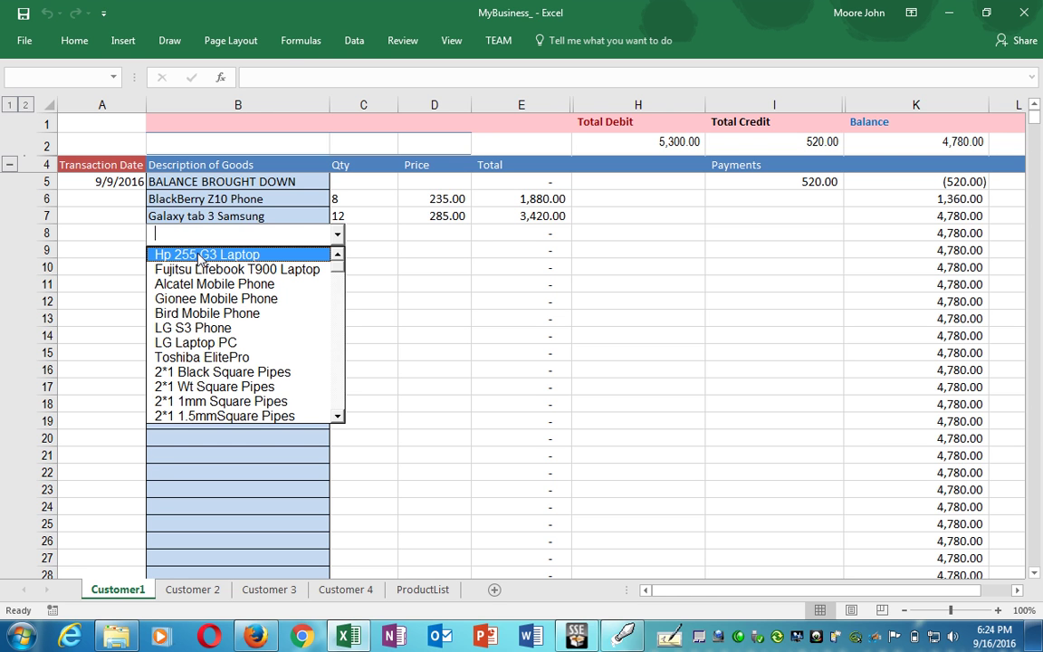
{"action": "left_click", "coordinate": [199, 256]}
{"action": "key", "text": "Tab"}
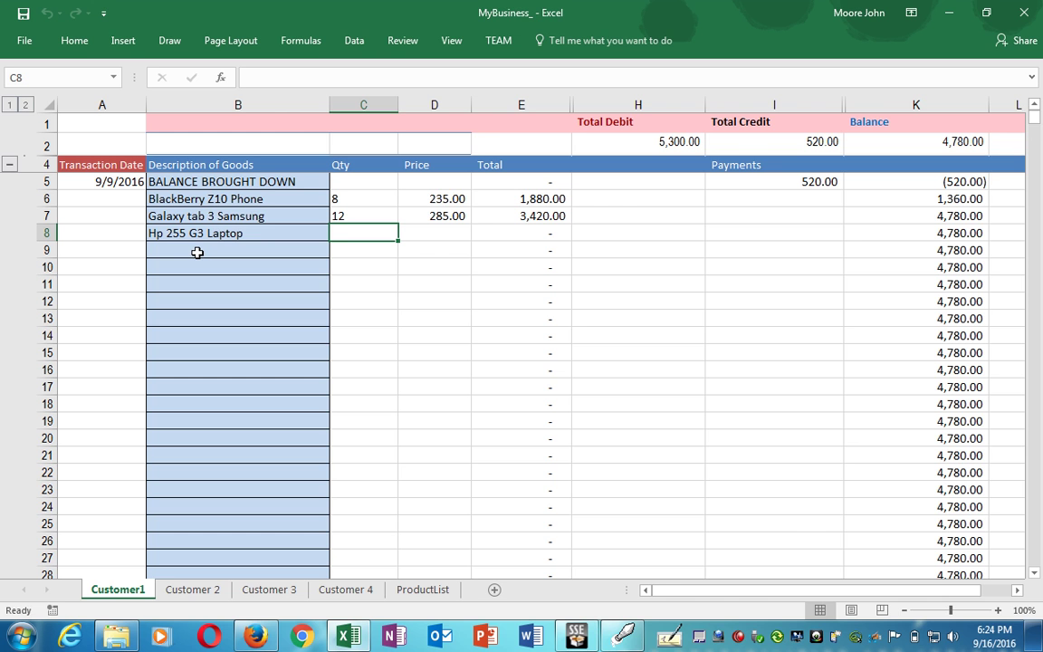
{"action": "type", "text": "22"}
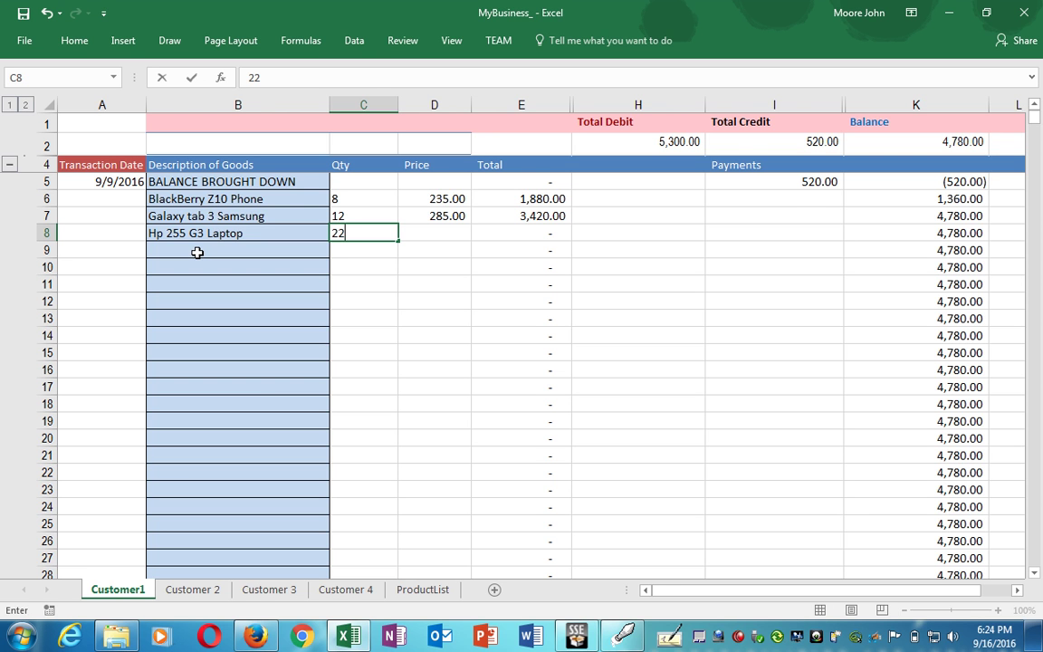
{"action": "key", "text": "Tab"}
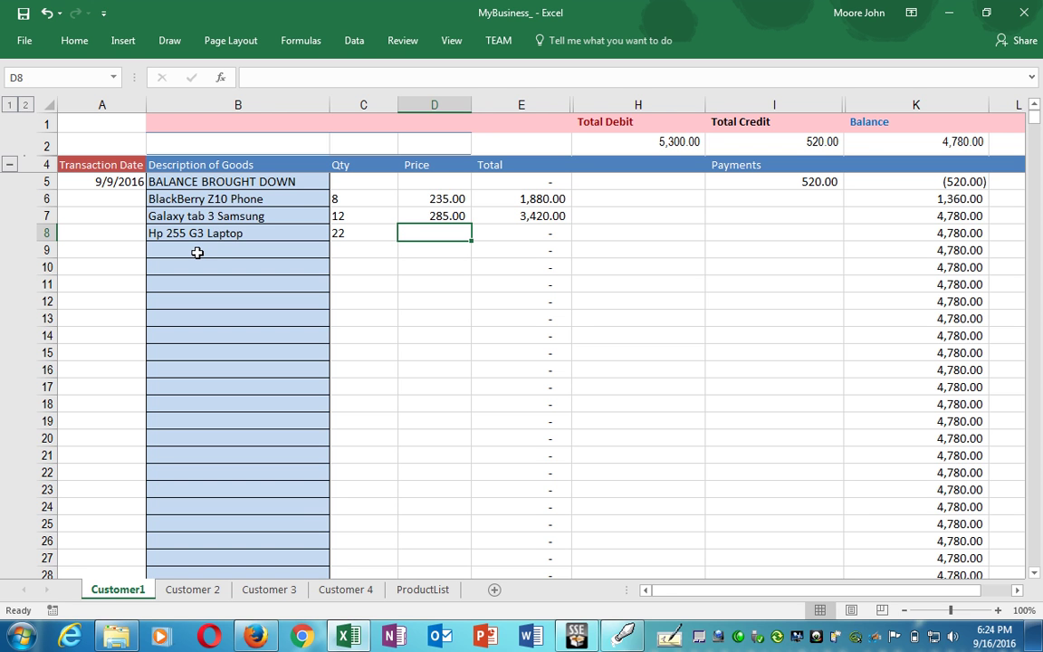
{"action": "type", "text": "90"}
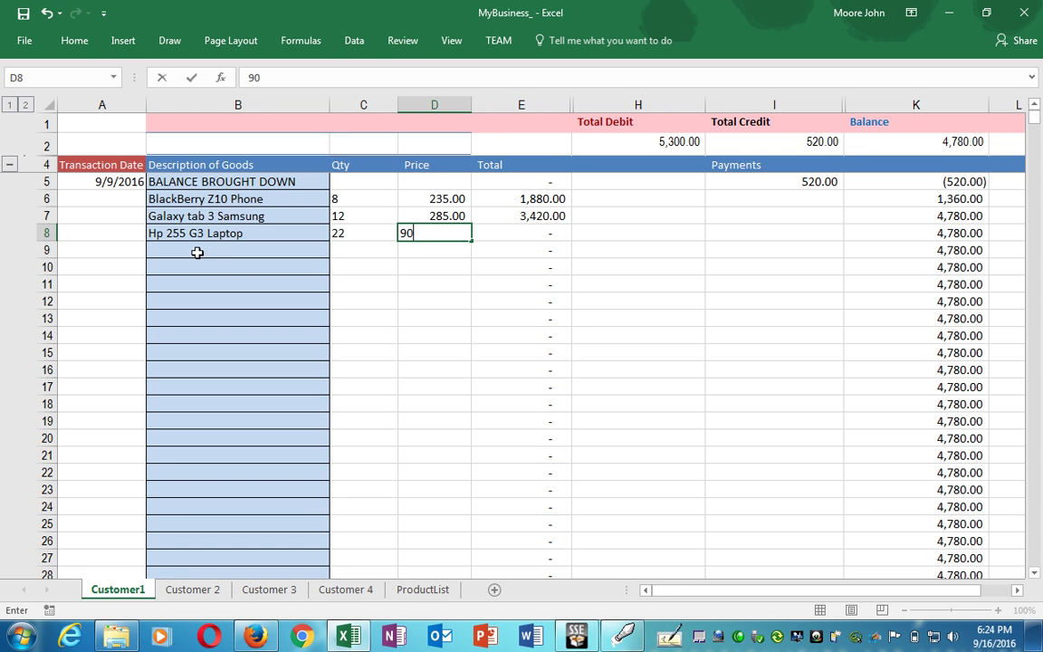
{"action": "type", "text": "5"}
Step: Fill row 9 with the product Fujitsu Lifebook T900 Laptop, quantity 5 and price 648
{"action": "left_click", "coordinate": [192, 252]}
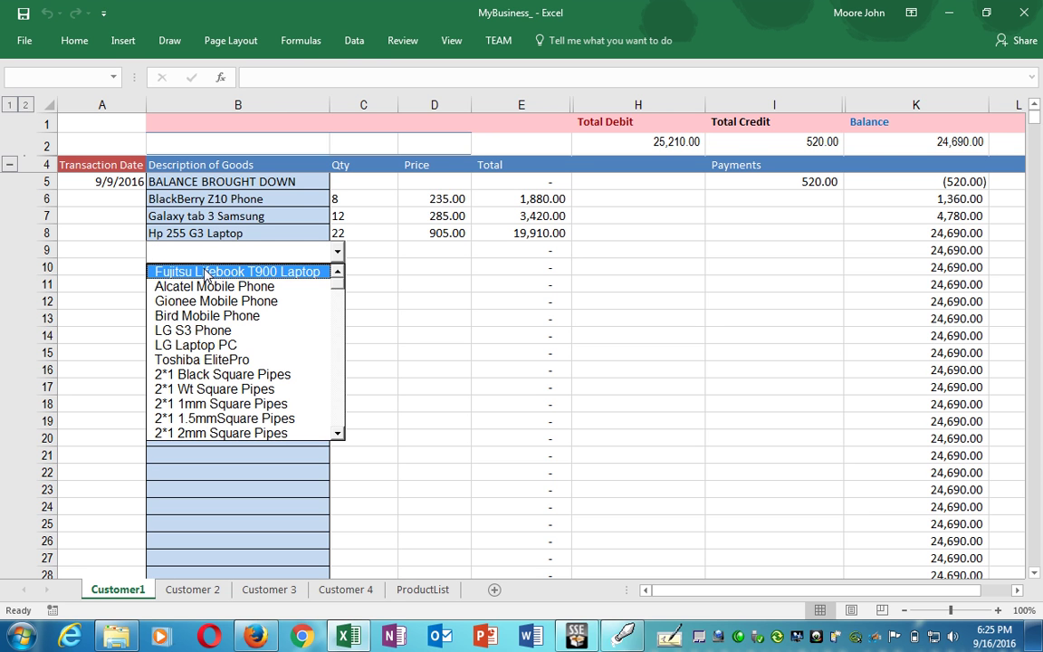
{"action": "left_click", "coordinate": [205, 272]}
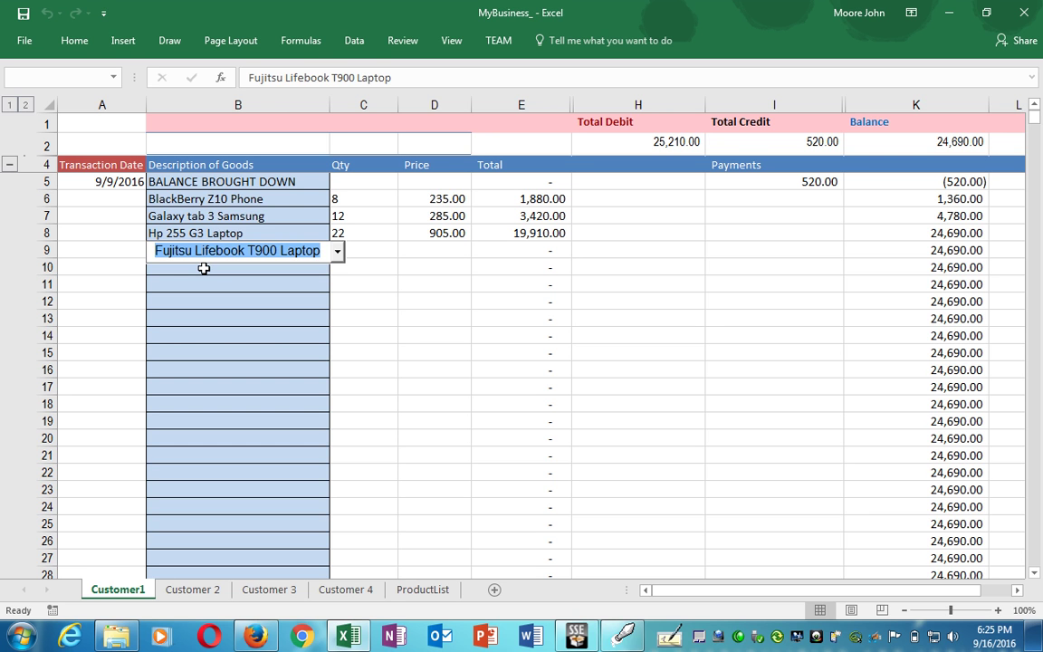
{"action": "key", "text": "Tab"}
{"action": "type", "text": "5"}
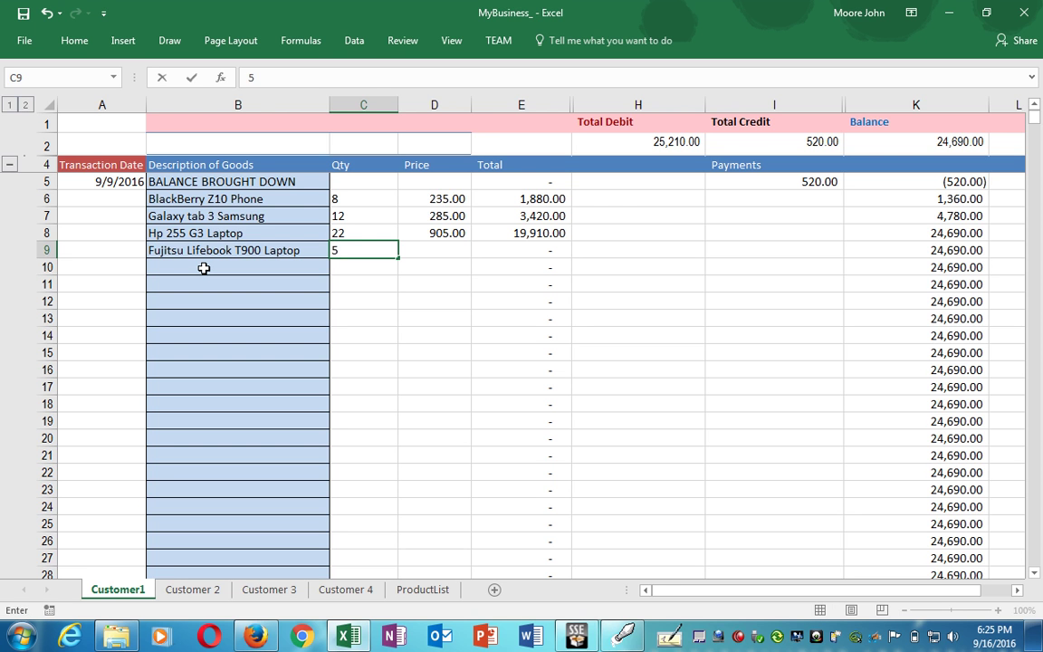
{"action": "key", "text": "Tab"}
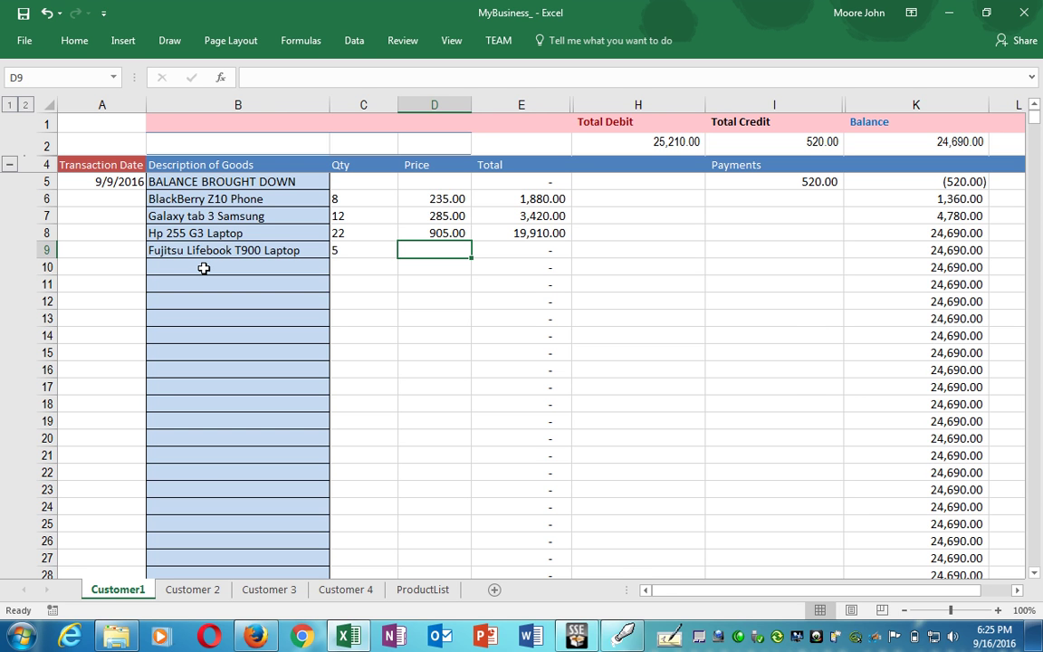
{"action": "type", "text": "6"}
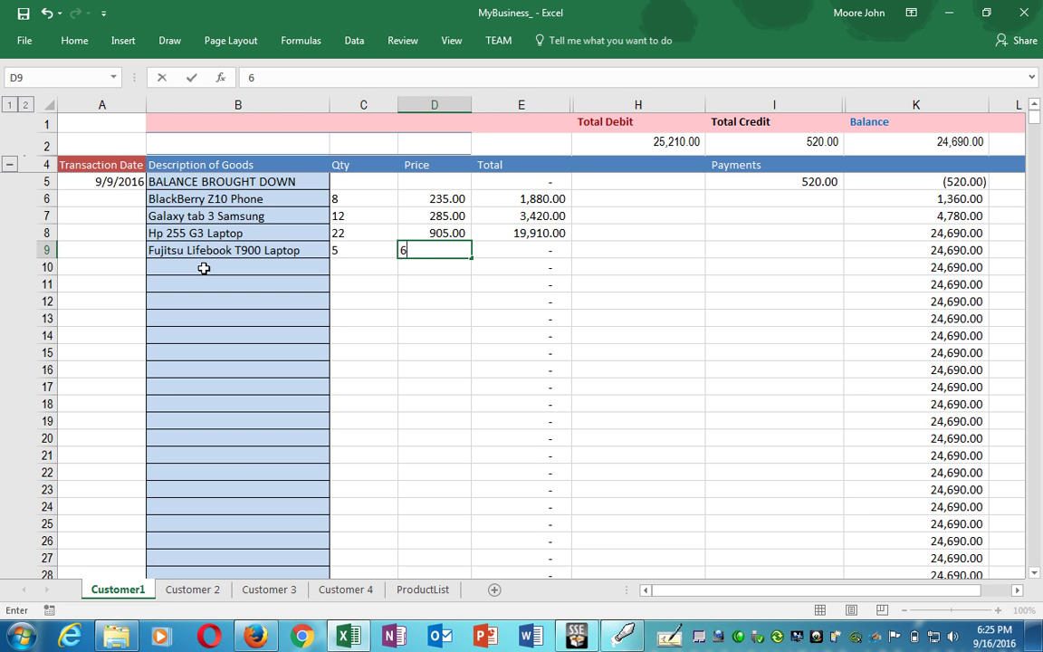
{"action": "type", "text": "48"}
{"action": "key", "text": "Tab"}
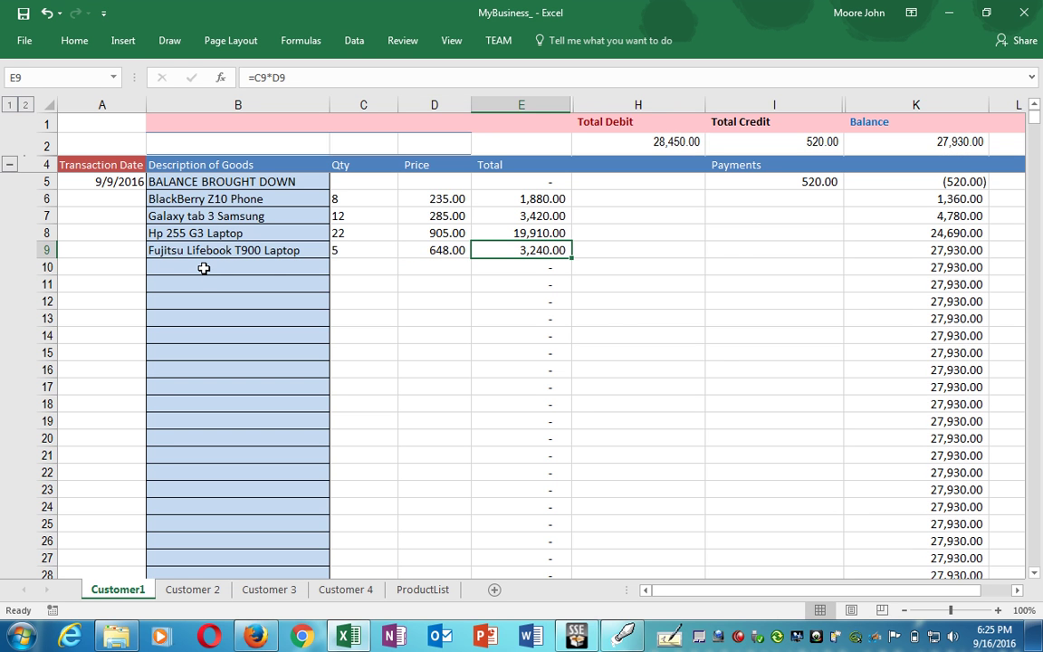
Step: Record a payment of 25600 in row 10, below the Fujitsu Lifebook T900 Laptop transaction
{"action": "key", "text": "Tab"}
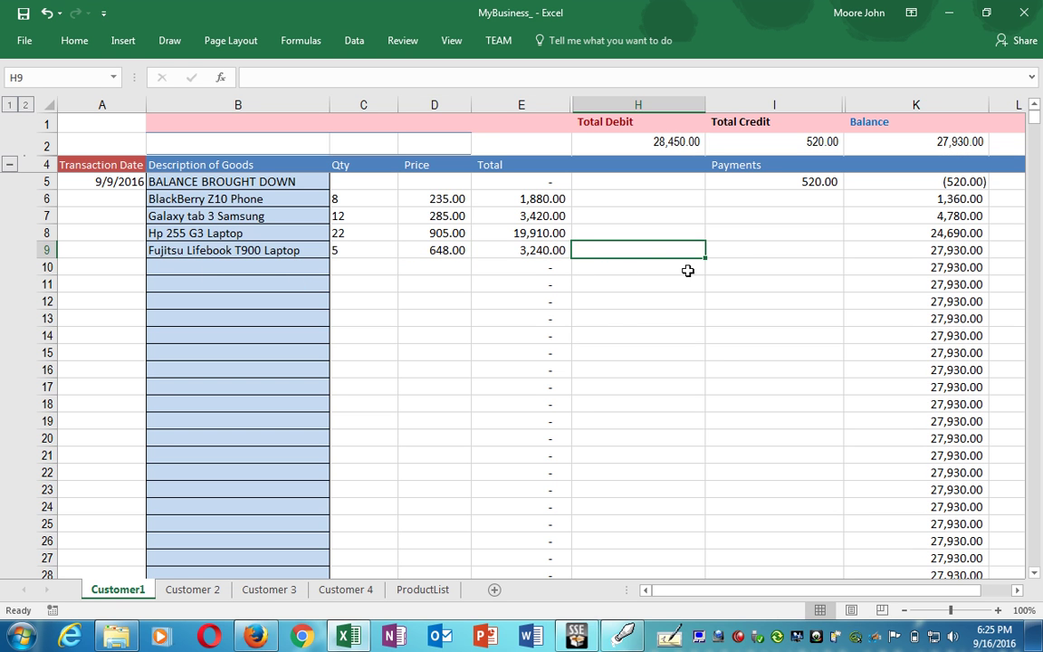
{"action": "key", "text": "Tab"}
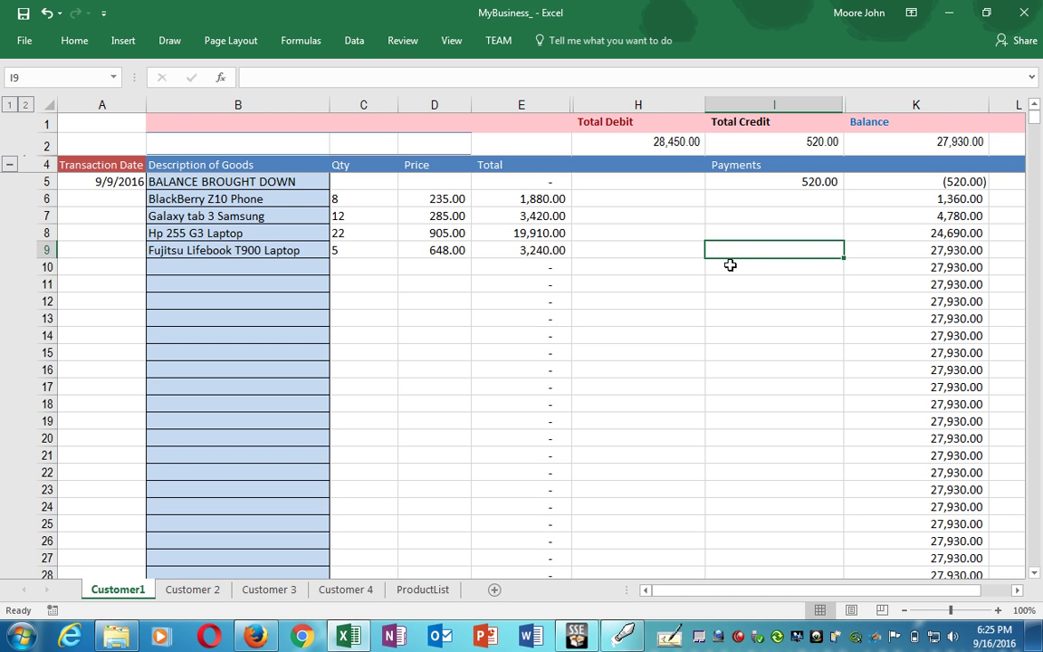
{"action": "left_click", "coordinate": [730, 264]}
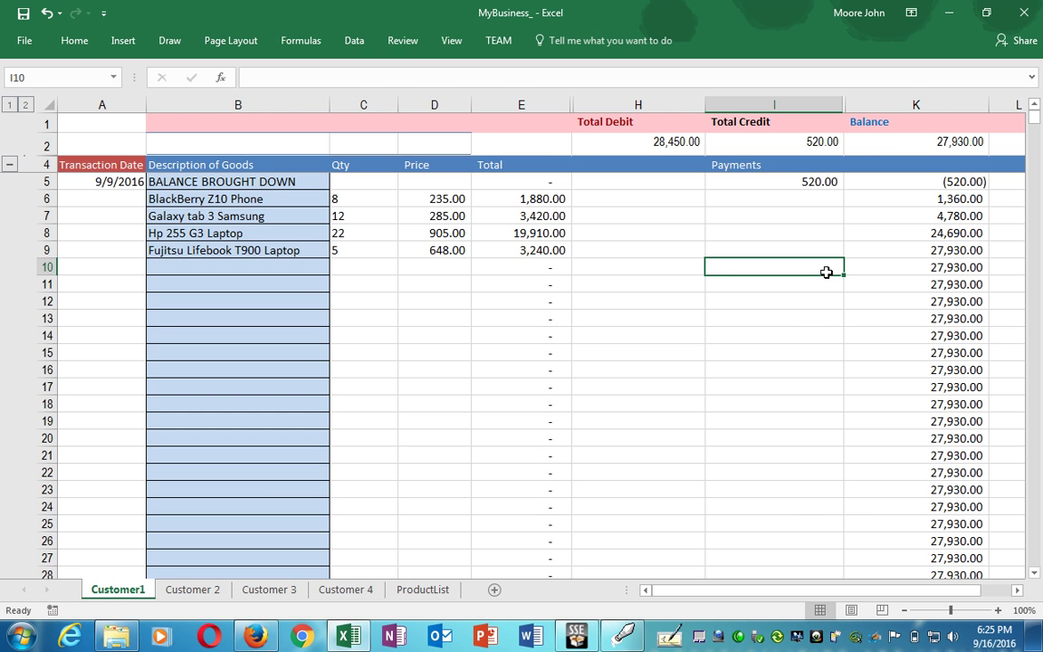
{"action": "type", "text": "2"}
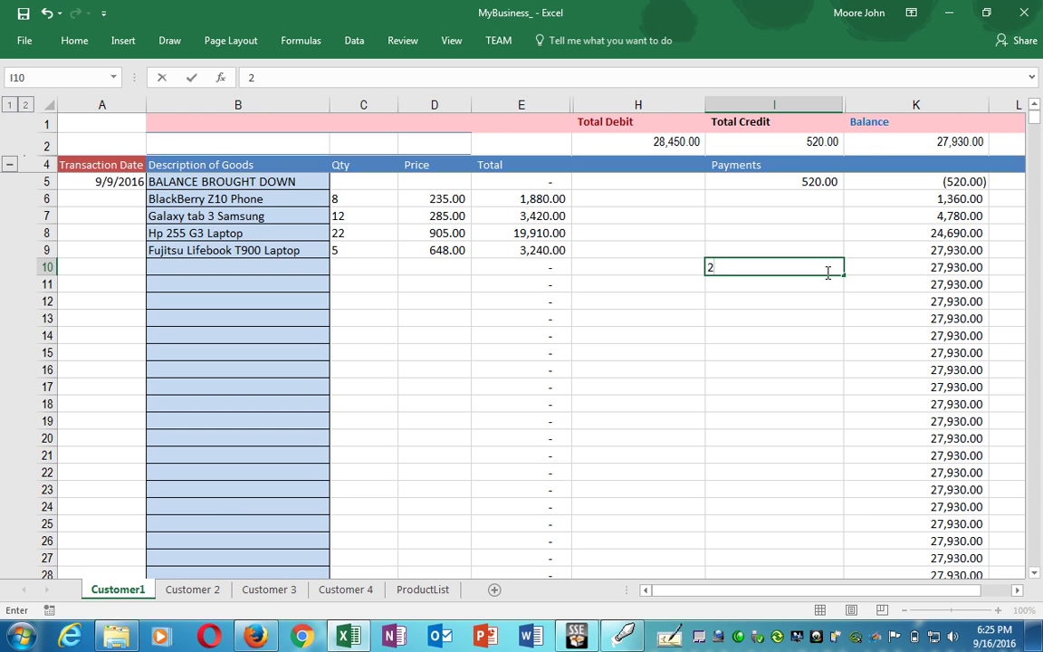
{"action": "type", "text": "5600"}
{"action": "key", "text": "Return"}
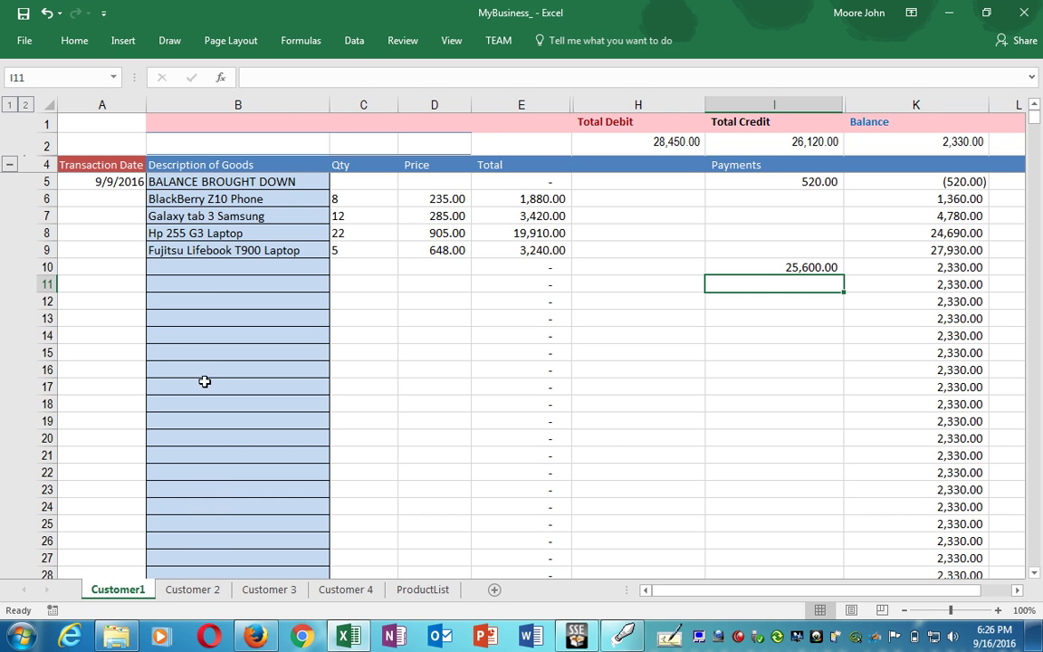
Step: Fill row 12 with the date 14/9/2016, the product Bird Mobile Phone, quantity 35 and price 221
{"action": "left_click", "coordinate": [92, 305]}
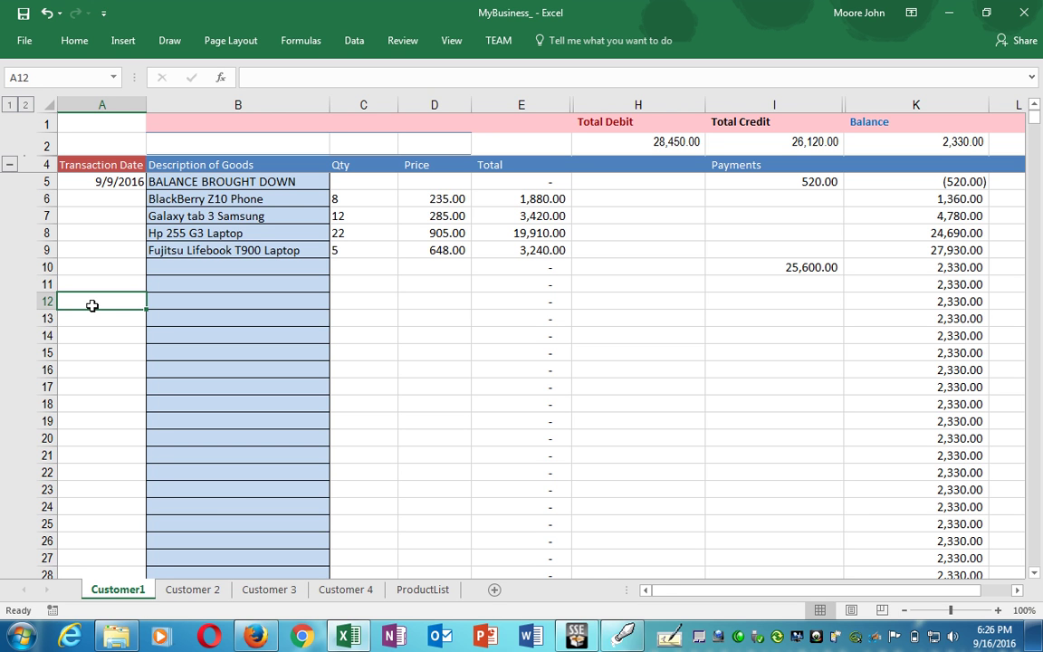
{"action": "type", "text": "14/9/2016"}
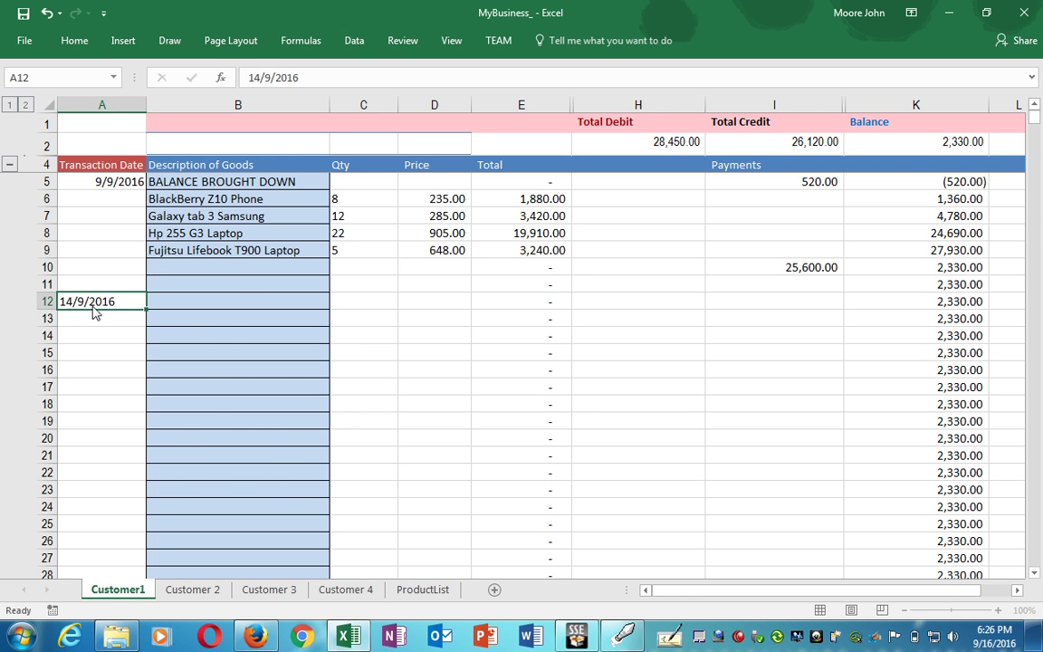
{"action": "key", "text": "Tab"}
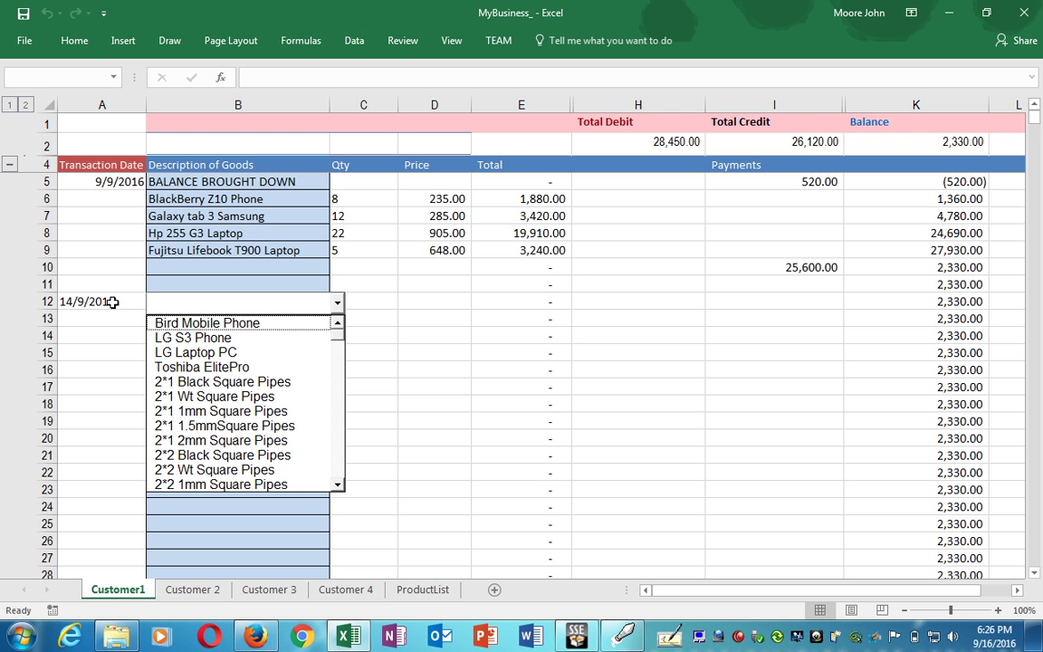
{"action": "left_click", "coordinate": [207, 323]}
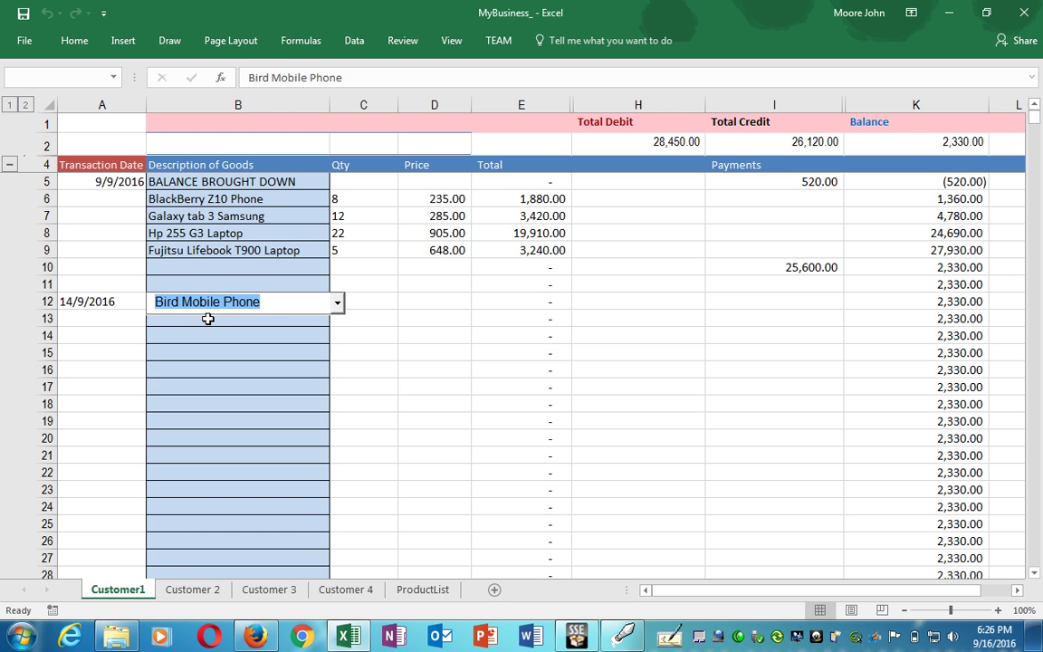
{"action": "key", "text": "Tab"}
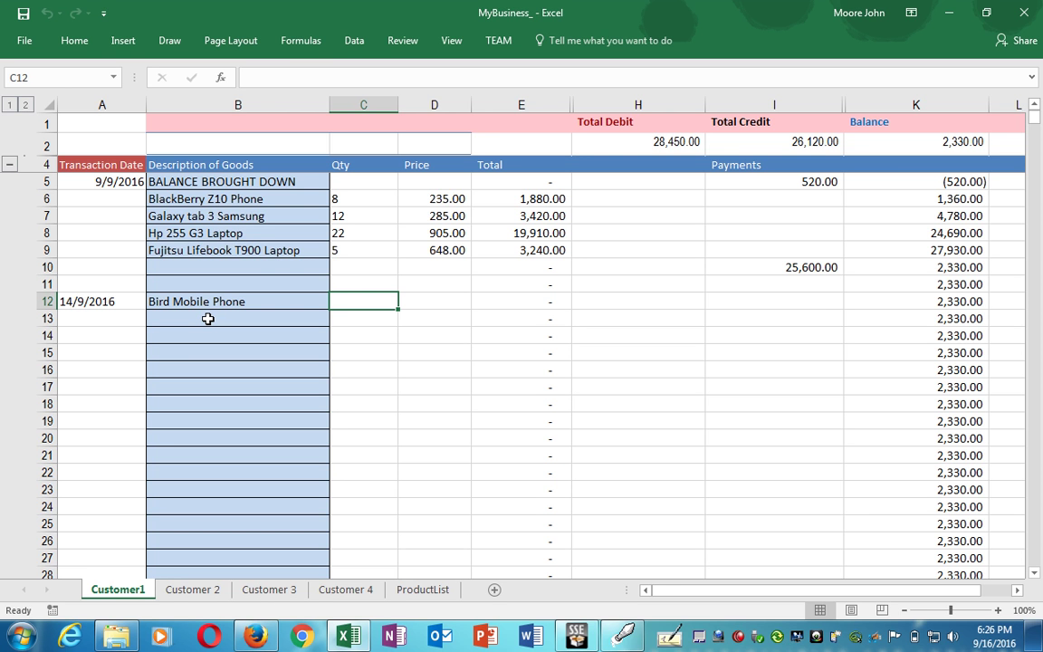
{"action": "type", "text": "35"}
{"action": "key", "text": "Tab"}
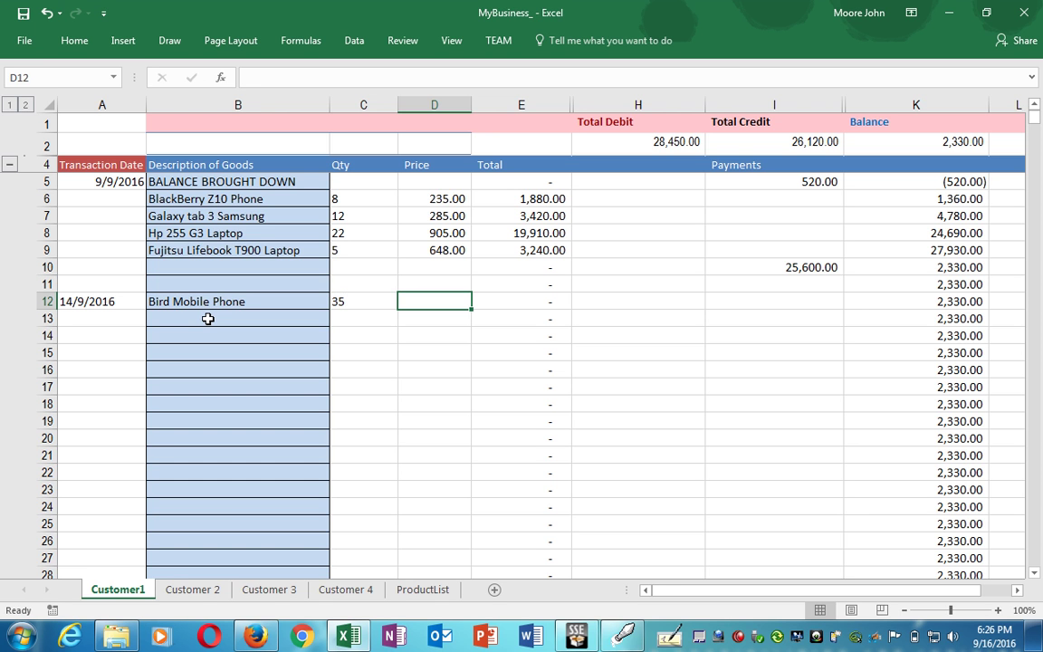
{"action": "type", "text": "221"}
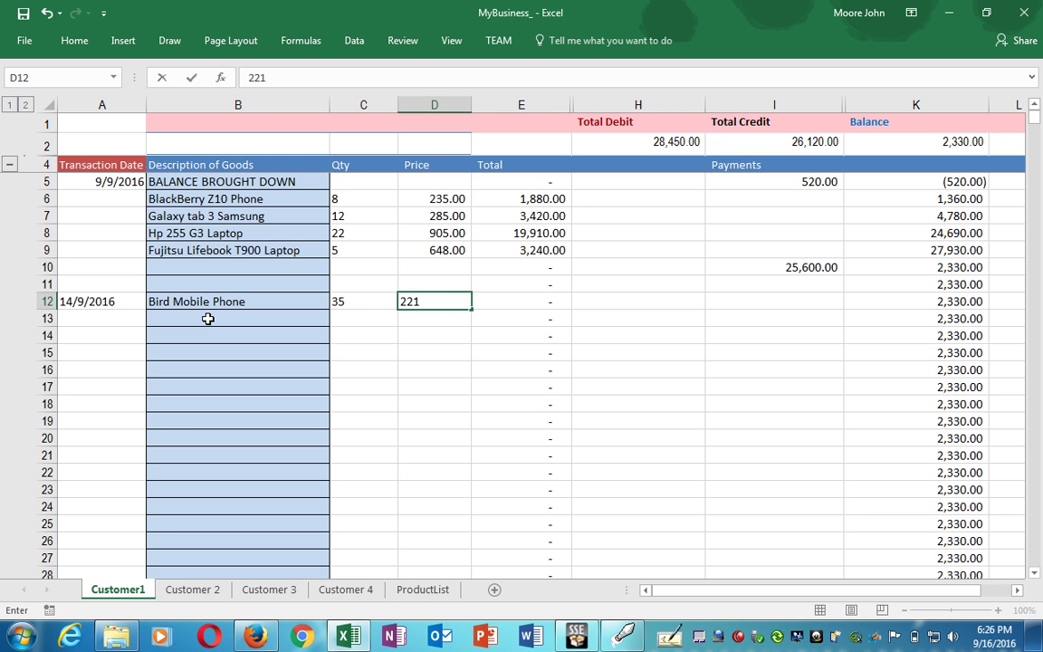
{"action": "key", "text": "Tab"}
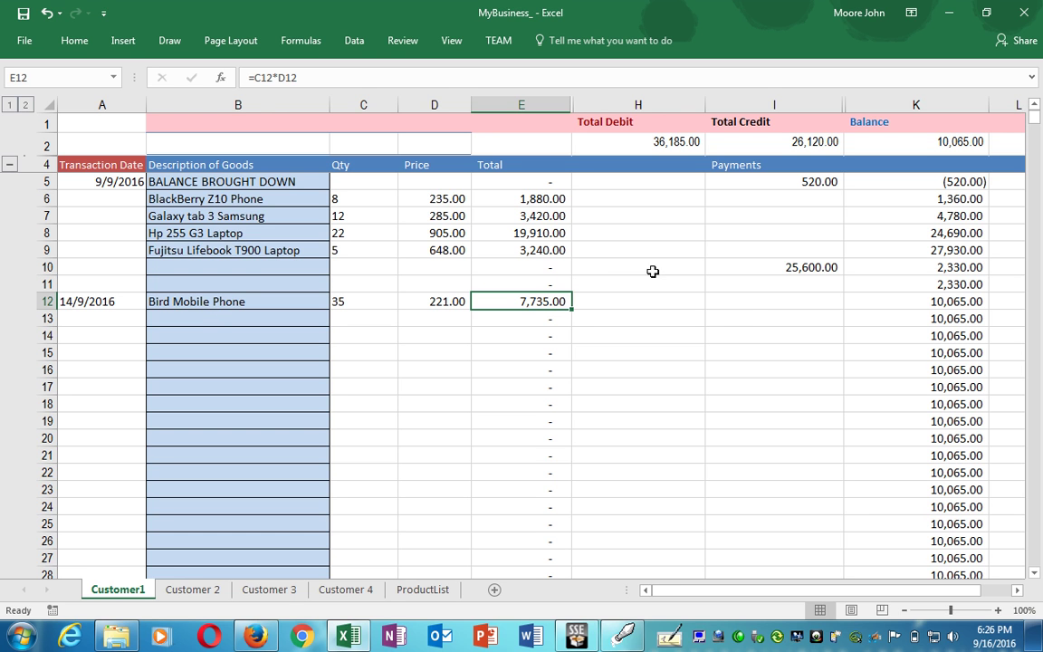
Step: Record a payment of 10000 in row 13, below the Bird Mobile Phone transaction
{"action": "left_click", "coordinate": [753, 320]}
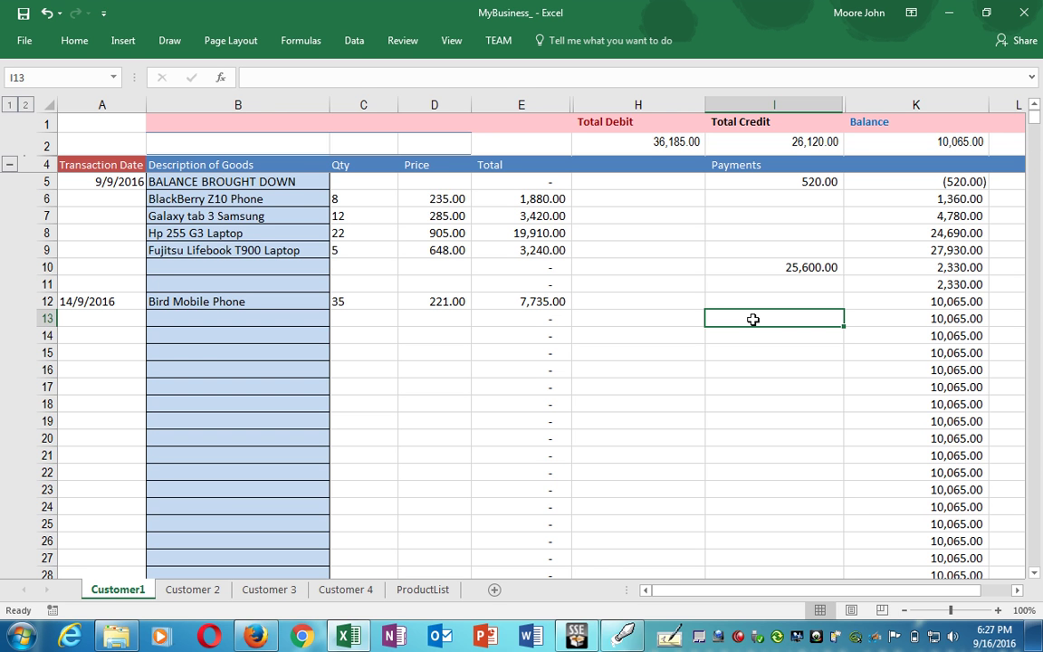
{"action": "type", "text": "10000"}
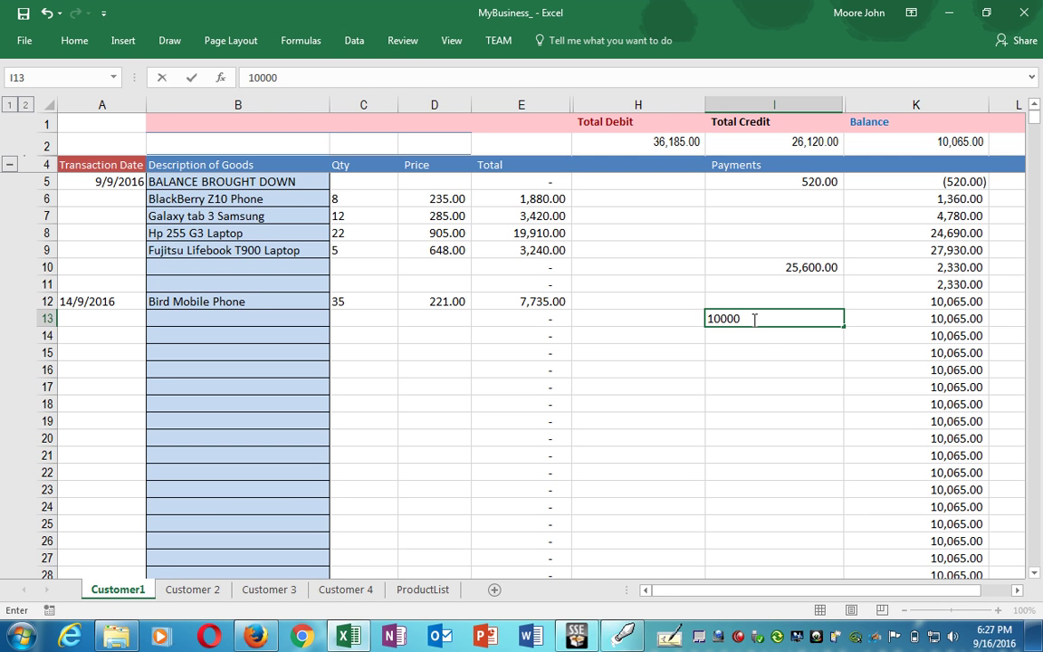
{"action": "key", "text": "Return"}
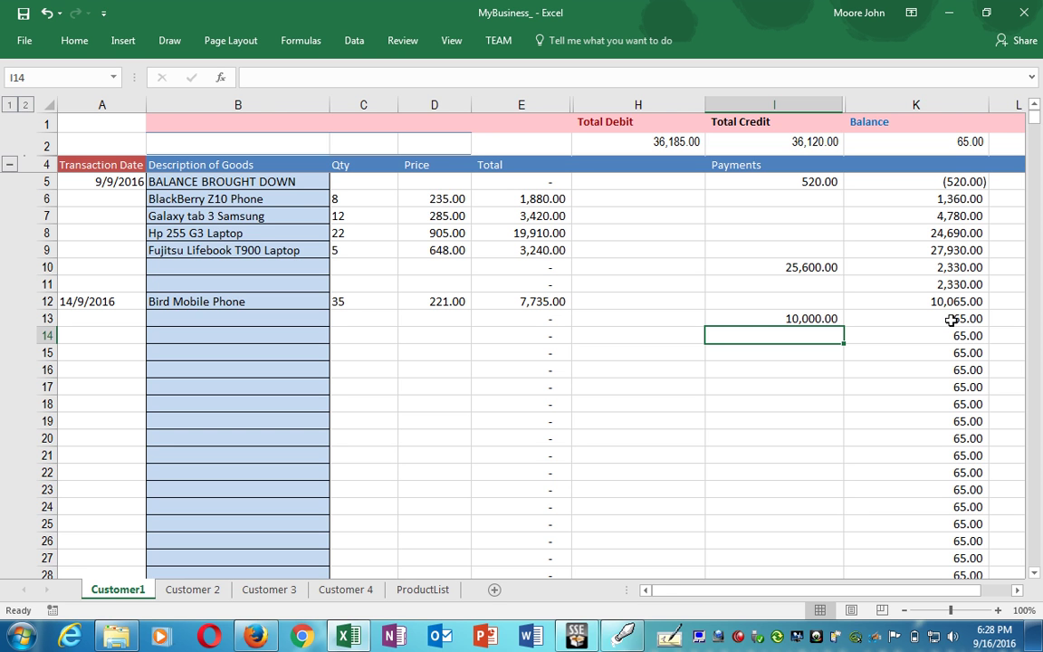
Step: Examine the running balance formulas in rows 5, 13 and 14 and the overall Balance formula in K2
{"action": "left_click", "coordinate": [923, 184]}
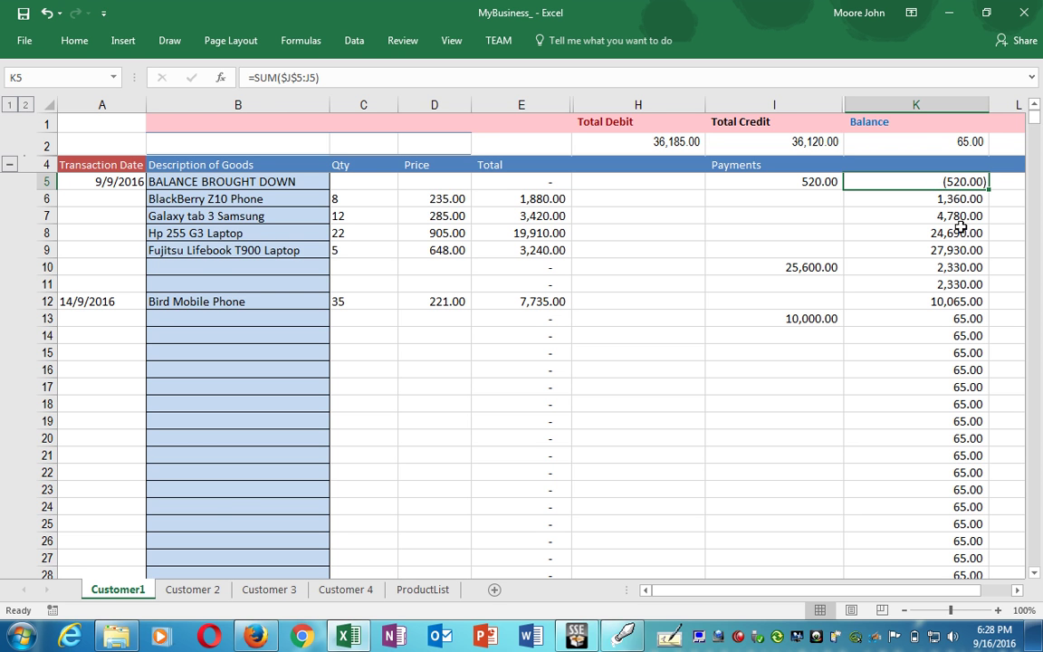
{"action": "left_click", "coordinate": [935, 319]}
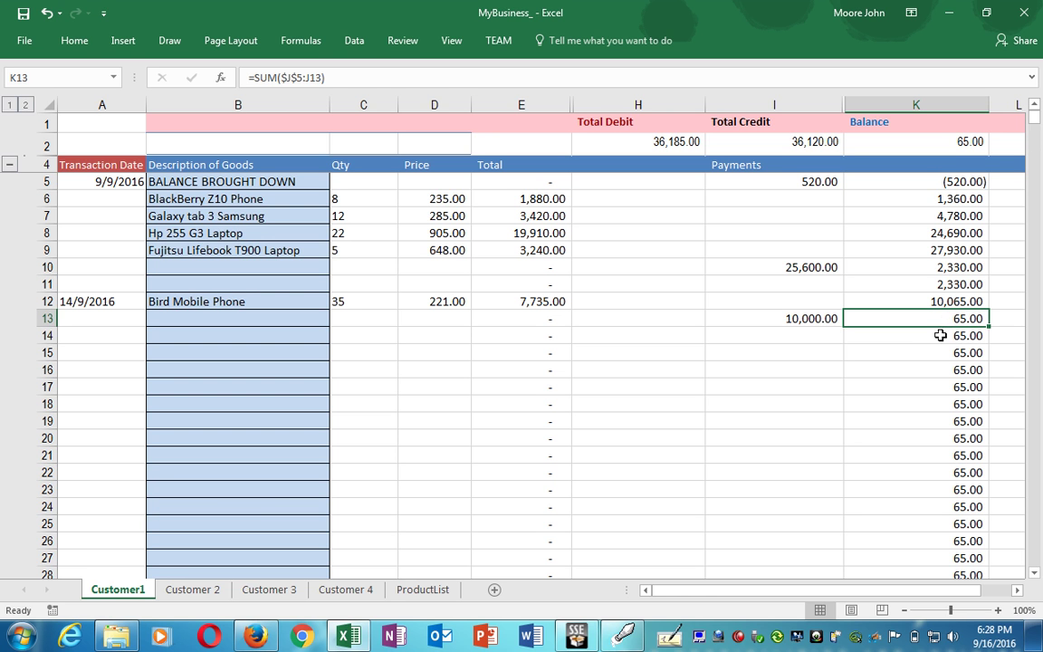
{"action": "left_click", "coordinate": [938, 341]}
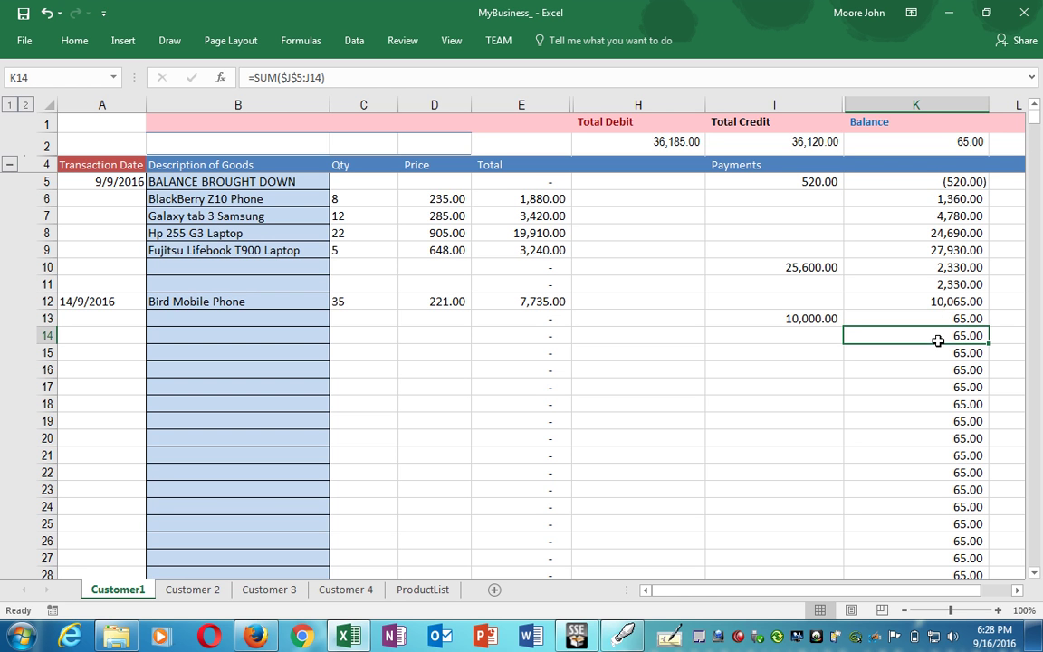
{"action": "left_click", "coordinate": [953, 141]}
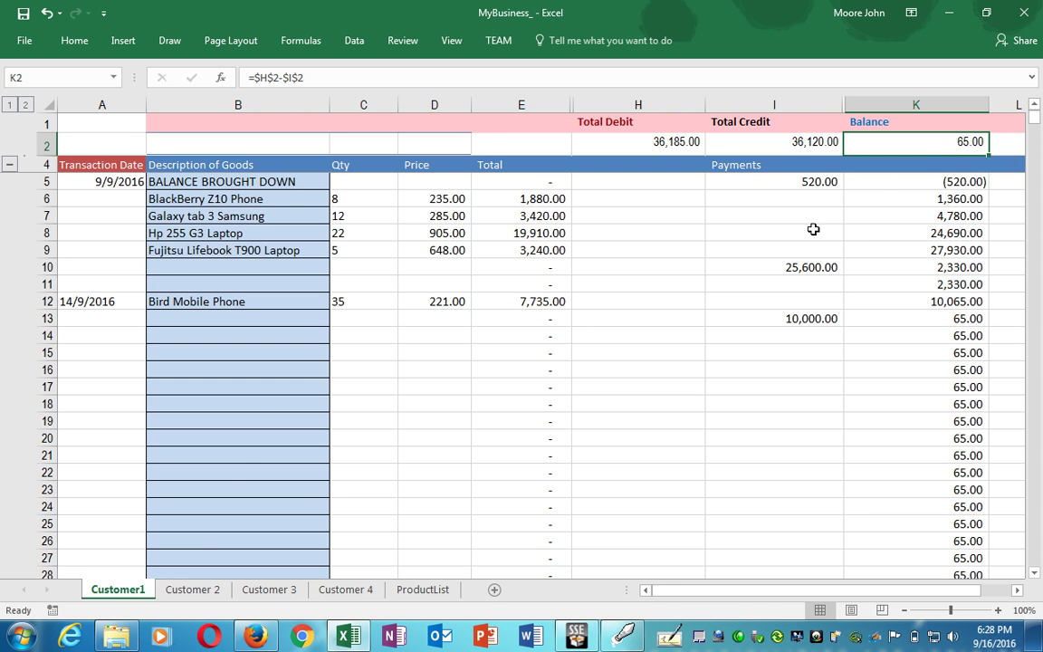
Step: On the Customer 2 sheet, fill row 5 with the date 14/9/2016 and the description BALANCE BROUGHT DOWN
{"action": "left_click", "coordinate": [195, 591]}
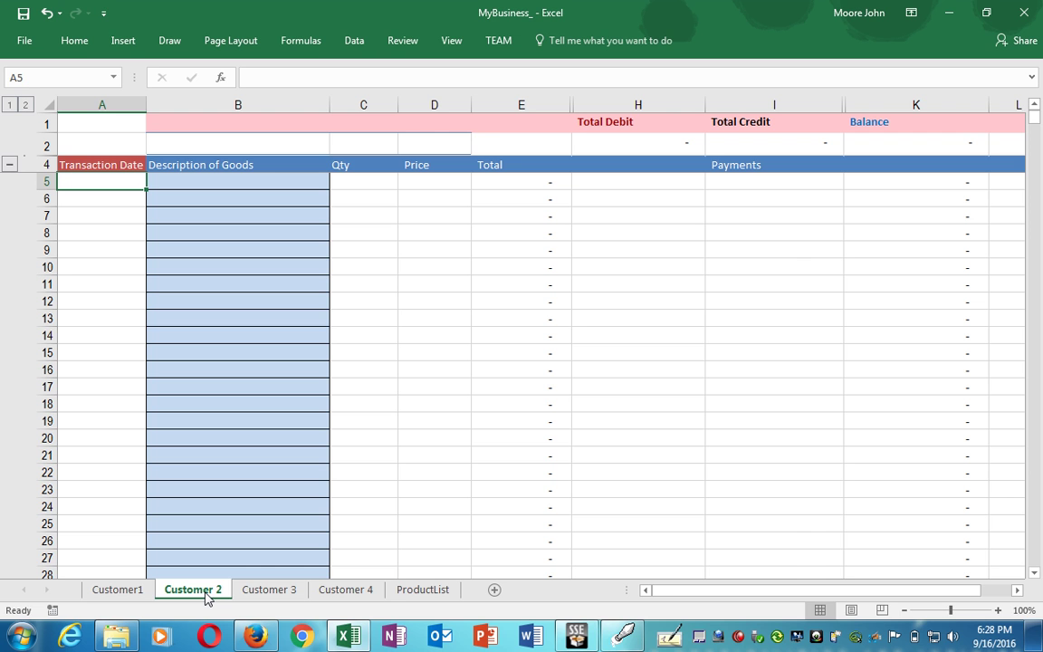
{"action": "type", "text": "14"}
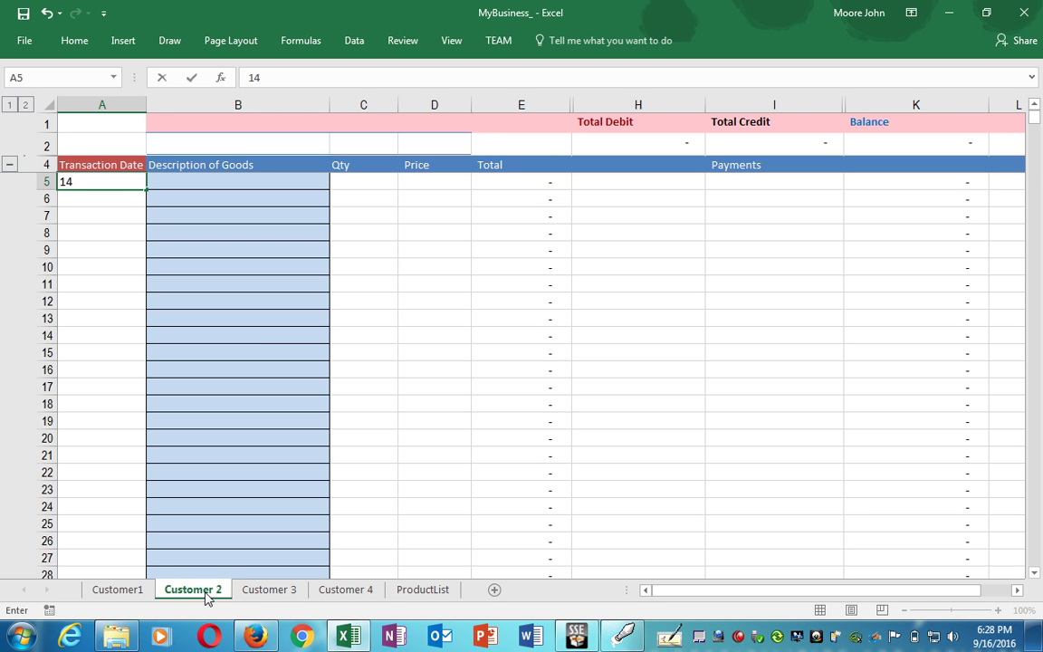
{"action": "type", "text": "/9/2016"}
{"action": "key", "text": "Tab"}
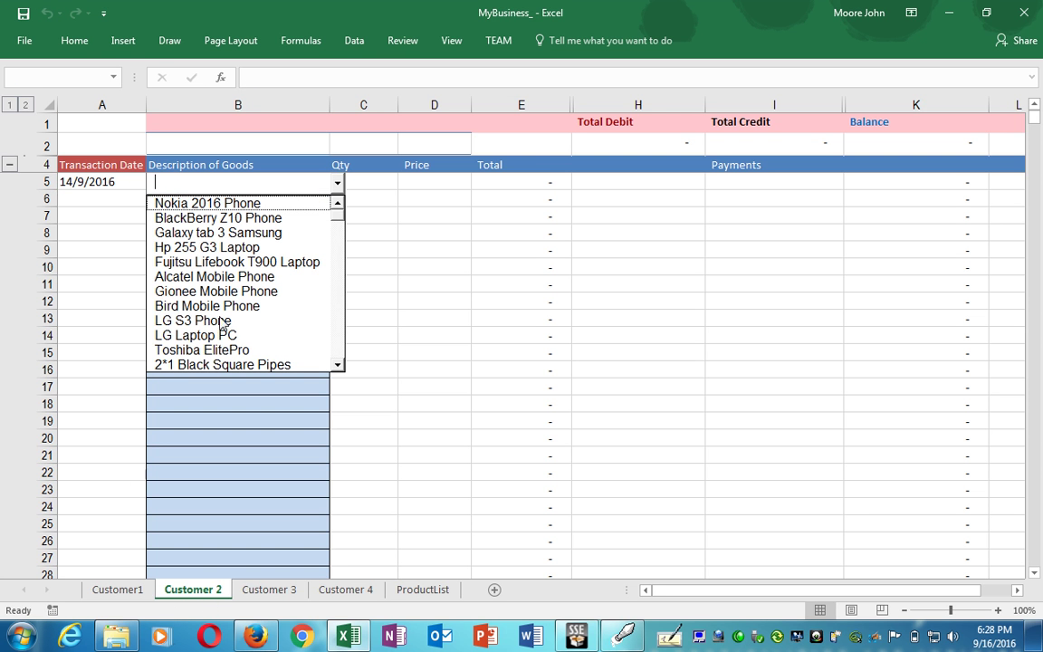
{"action": "left_click", "coordinate": [245, 205]}
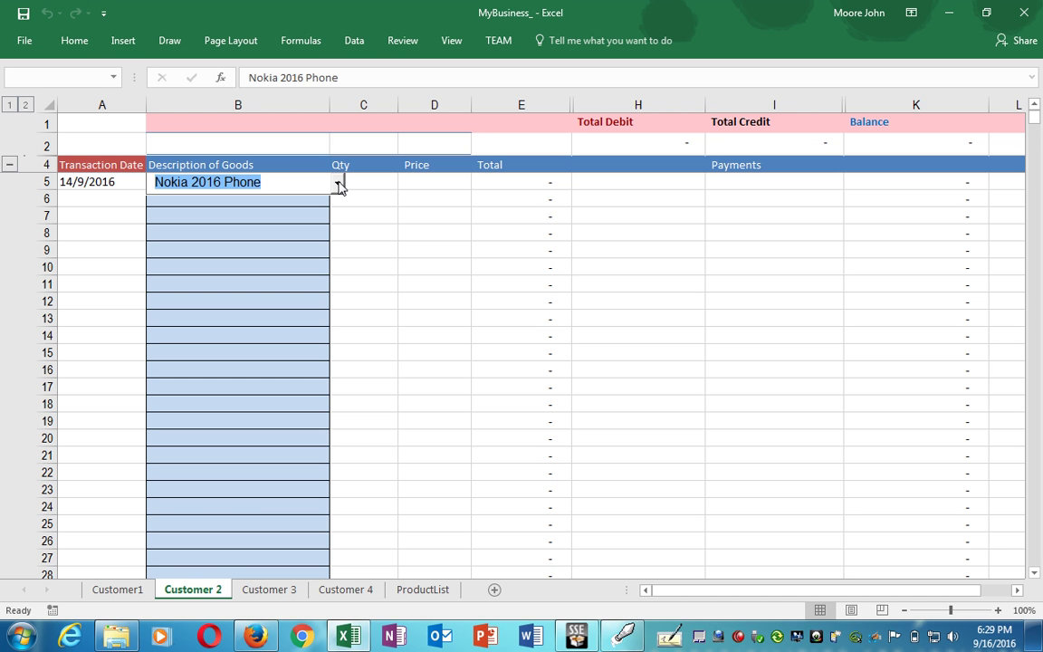
{"action": "type", "text": "B"}
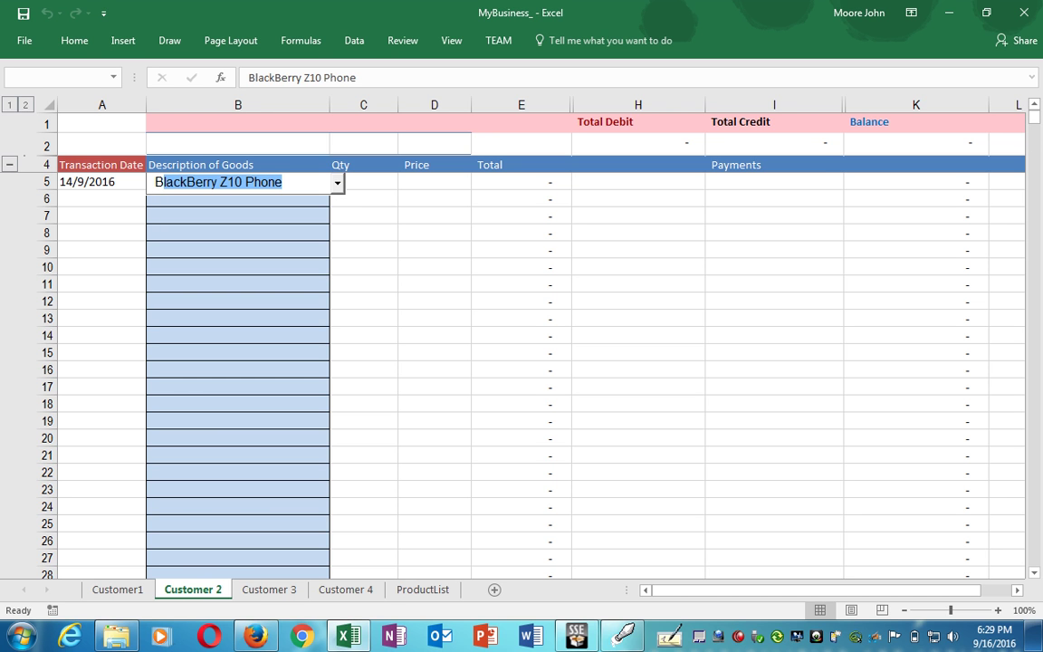
{"action": "type", "text": "o"}
{"action": "key", "text": "BackSpace"}
{"action": "type", "text": "ALANCE BROUGHT DOWN"}
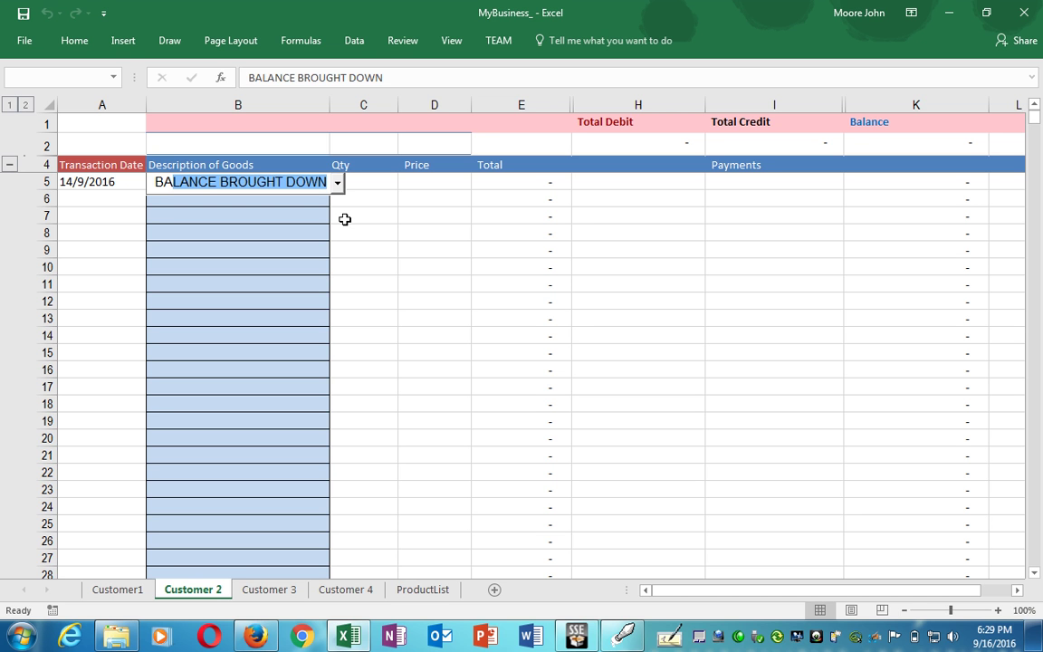
{"action": "key", "text": "Tab"}
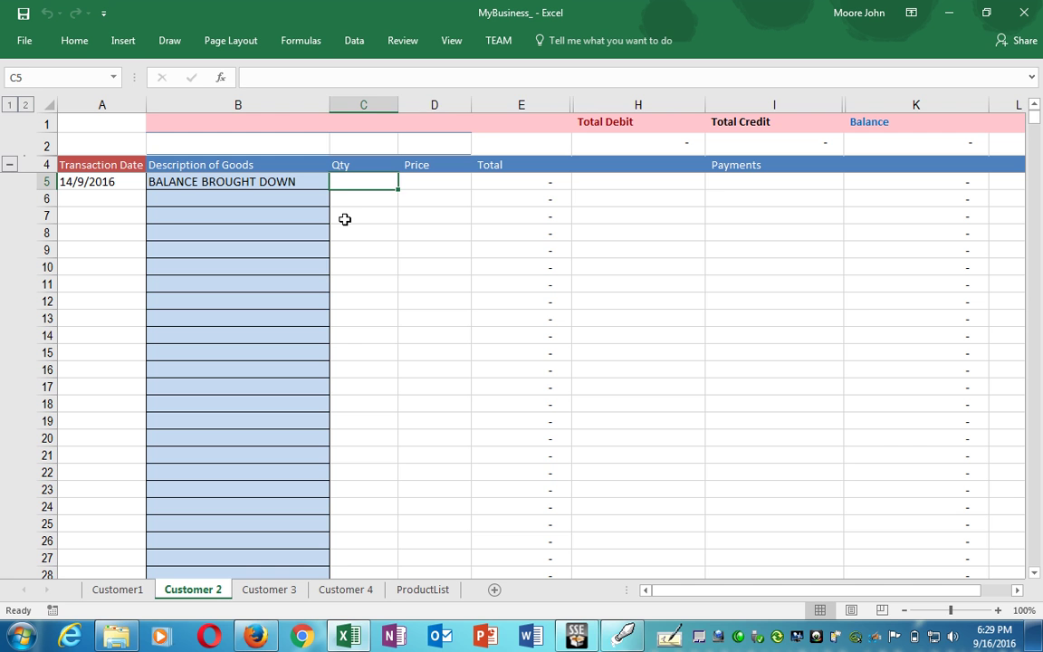
Step: Enter a payment of 2150 in the BALANCE BROUGHT DOWN row
{"action": "key", "text": "Tab"}
{"action": "key", "text": "Tab"}
{"action": "key", "text": "Tab"}
{"action": "key", "text": "Tab"}
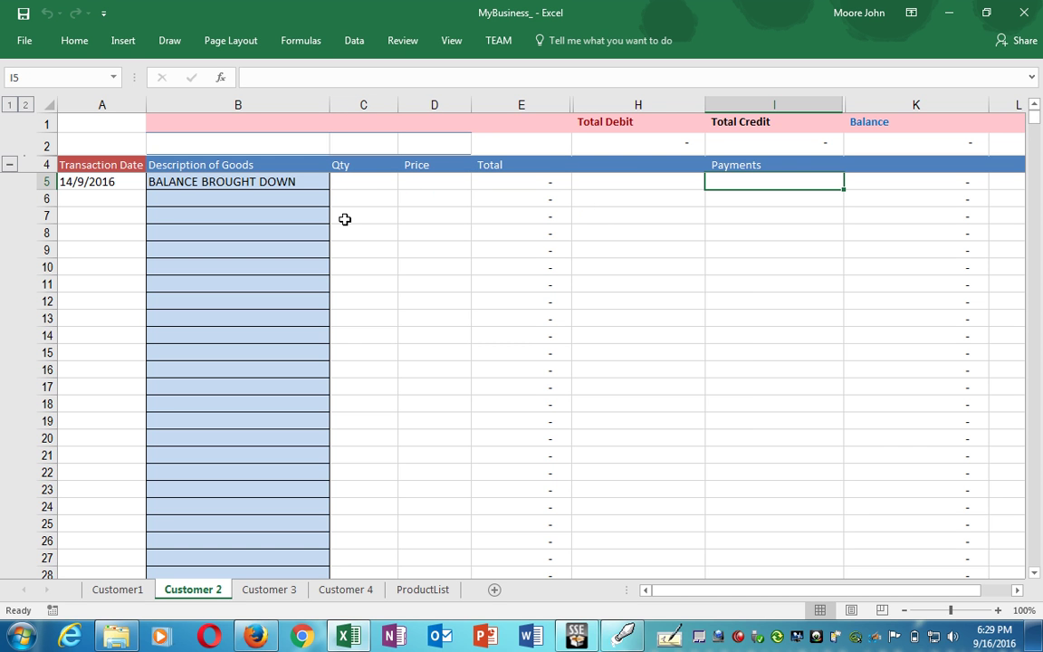
{"action": "type", "text": "2"}
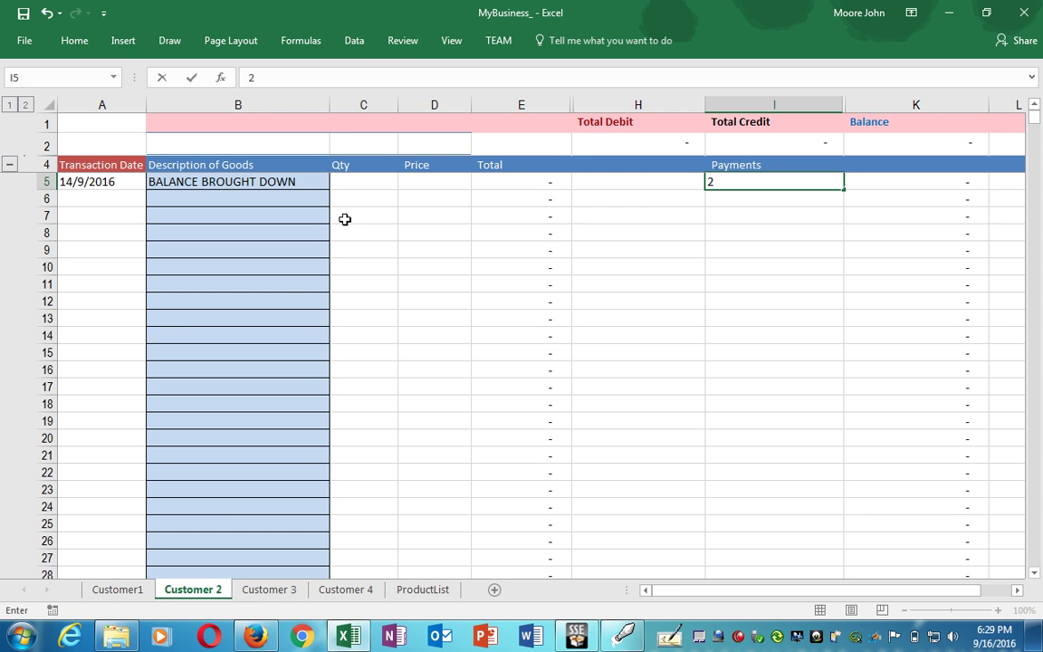
{"action": "type", "text": "150"}
{"action": "key", "text": "Left"}
{"action": "key", "text": "Left"}
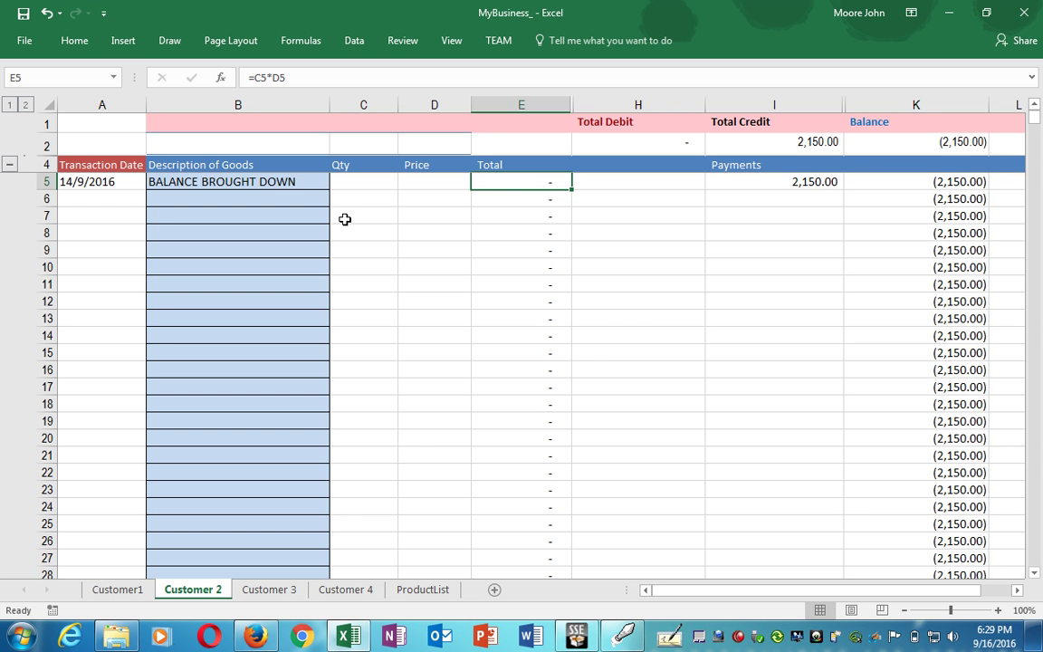
Step: Set the payment in the BALANCE BROUGHT DOWN row to -180
{"action": "key", "text": "Right"}
{"action": "key", "text": "Right"}
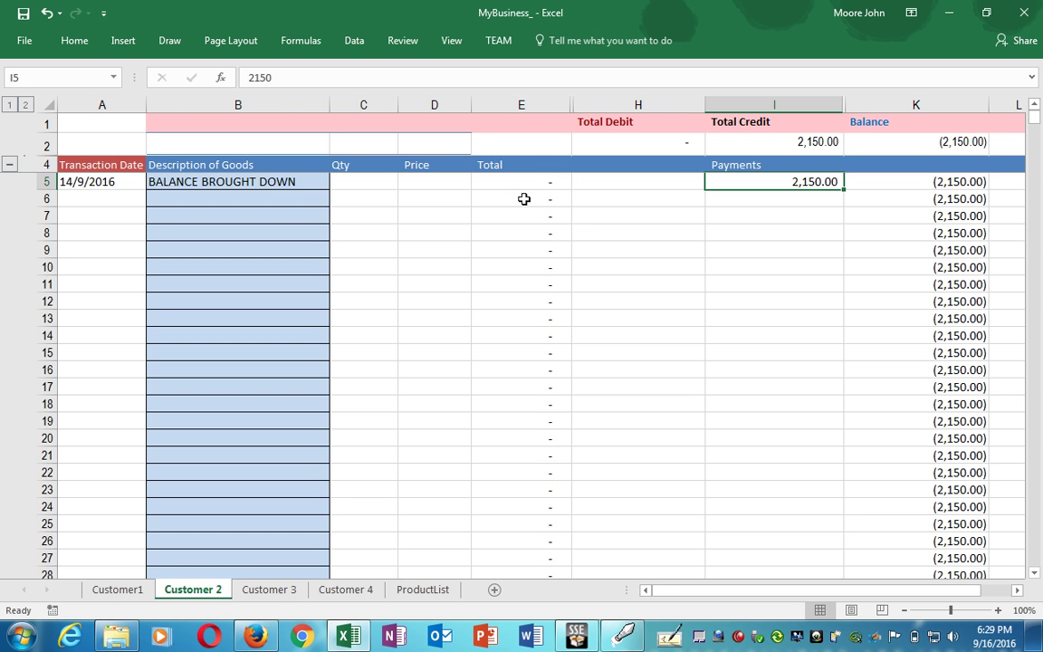
{"action": "type", "text": "-"}
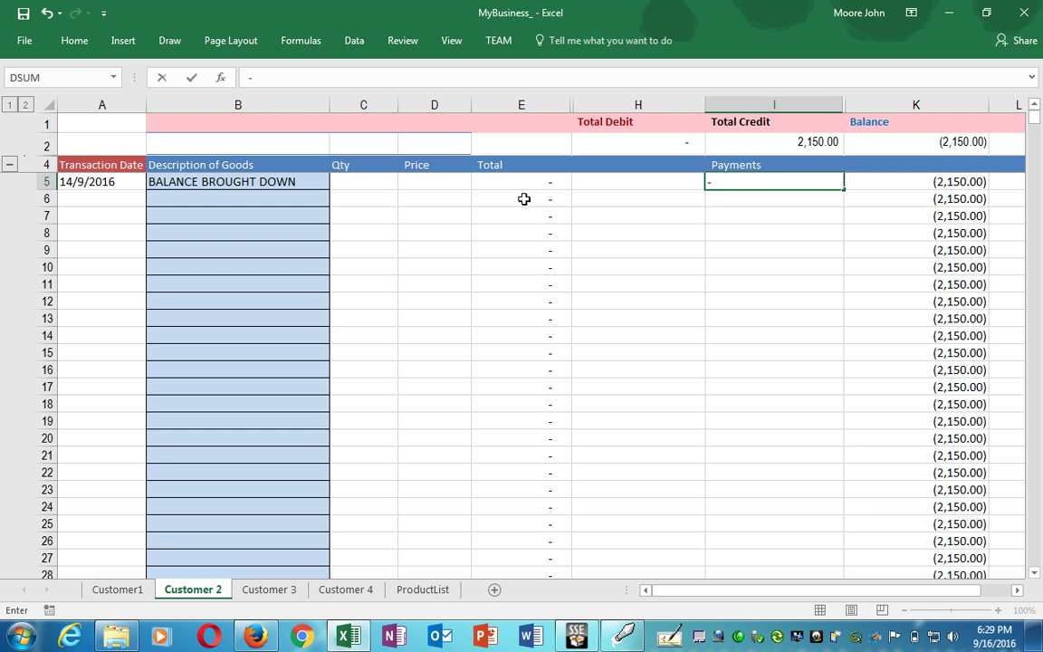
{"action": "type", "text": "180"}
{"action": "key", "text": "Return"}
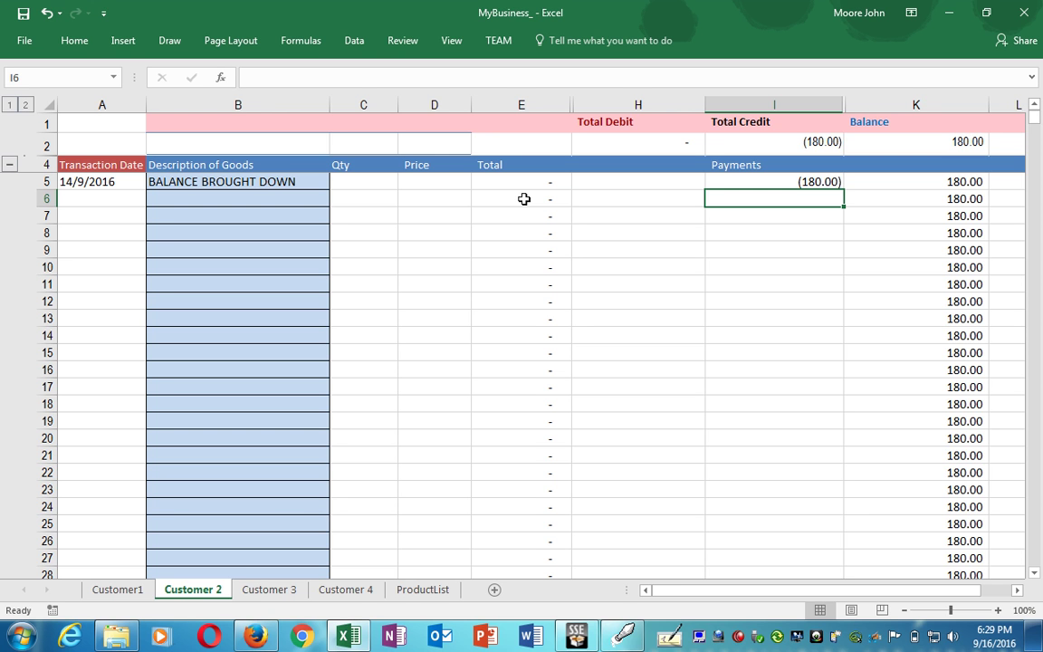
{"action": "key", "text": "Left"}
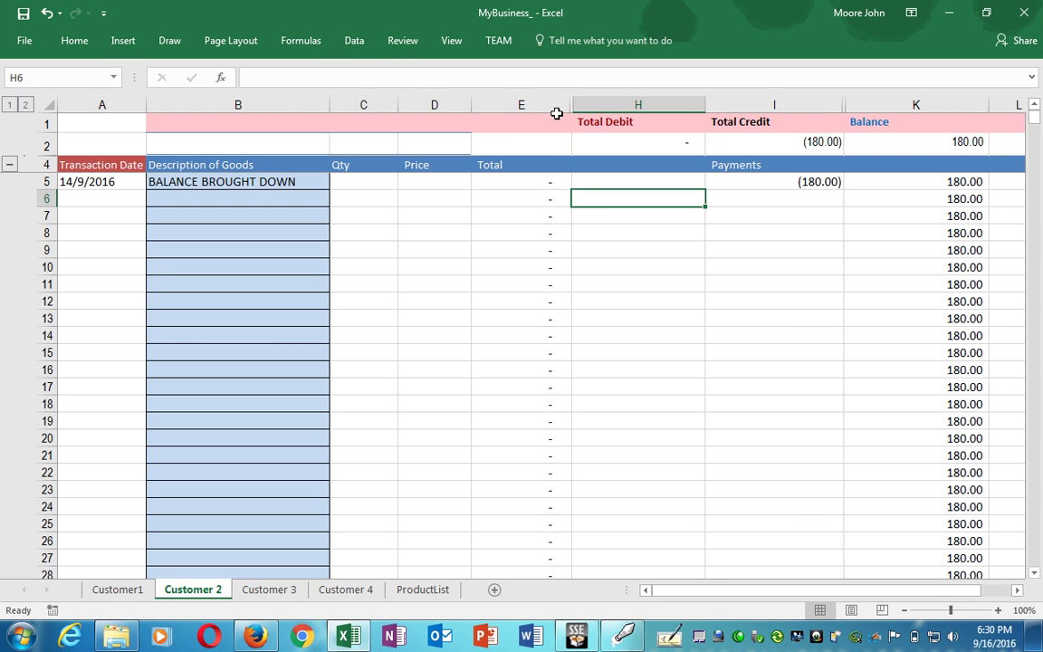
{"action": "type", "text": "19"}
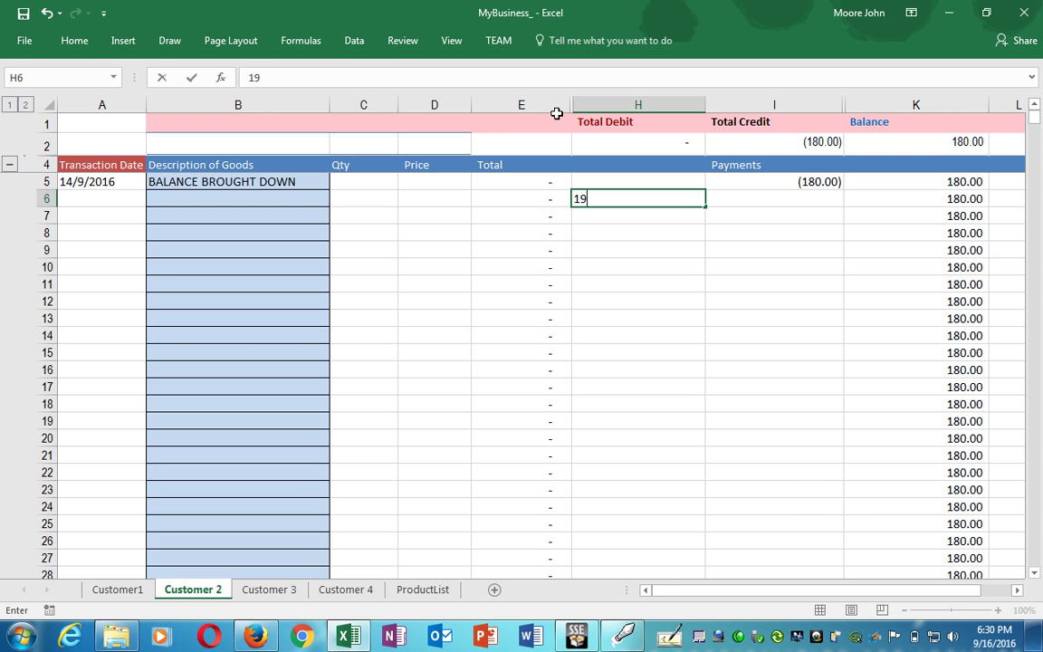
{"action": "key", "text": "Return"}
{"action": "key", "text": "Up"}
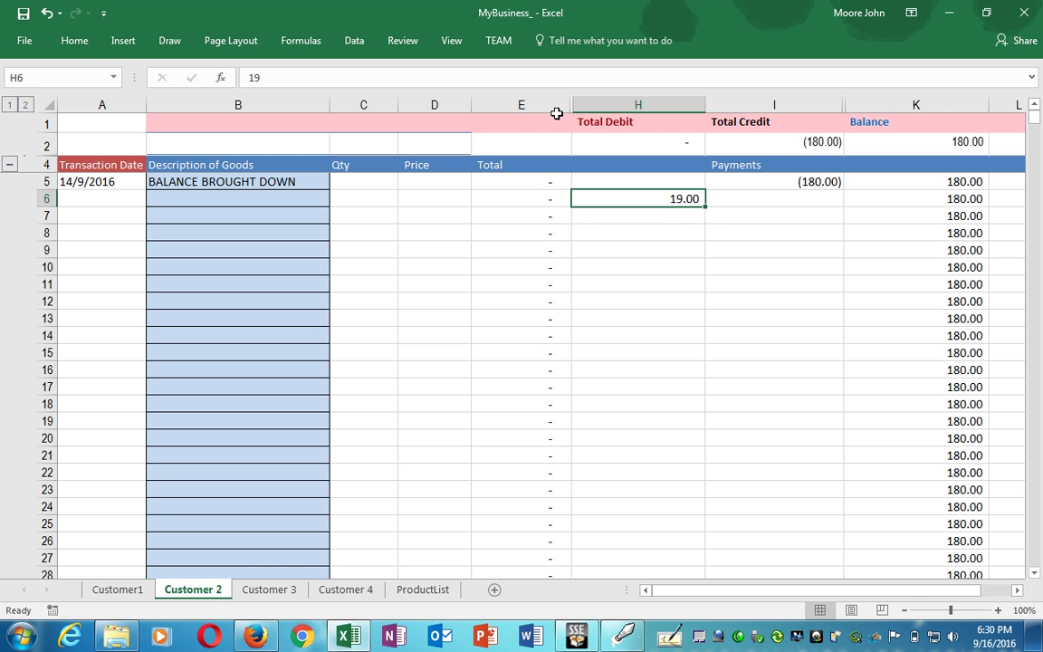
{"action": "key", "text": "BackSpace"}
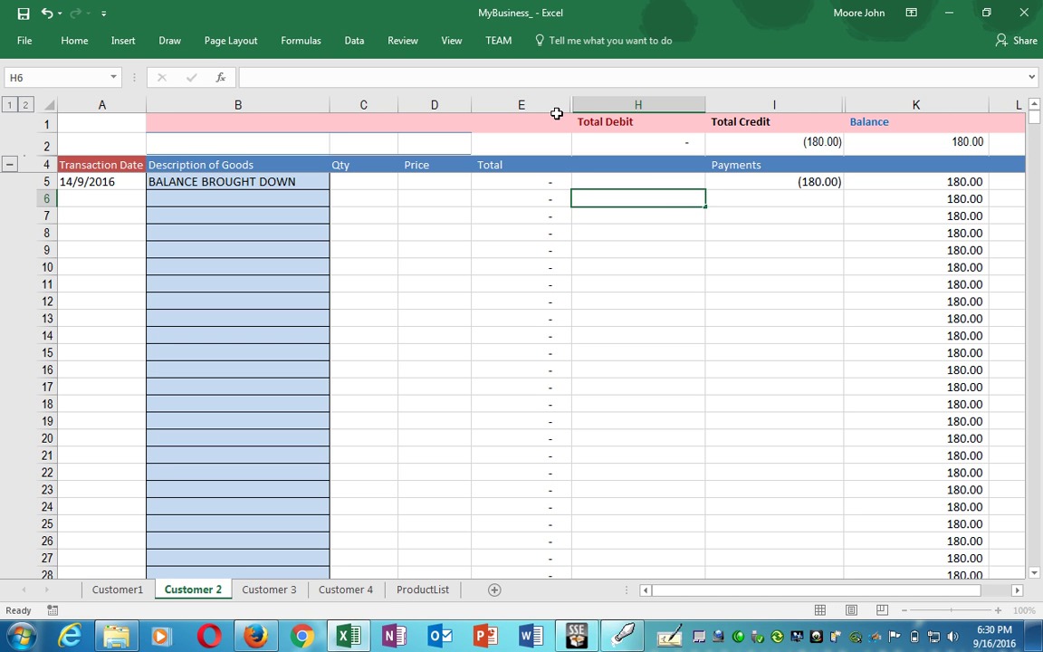
{"action": "key", "text": "Up"}
{"action": "key", "text": "Right"}
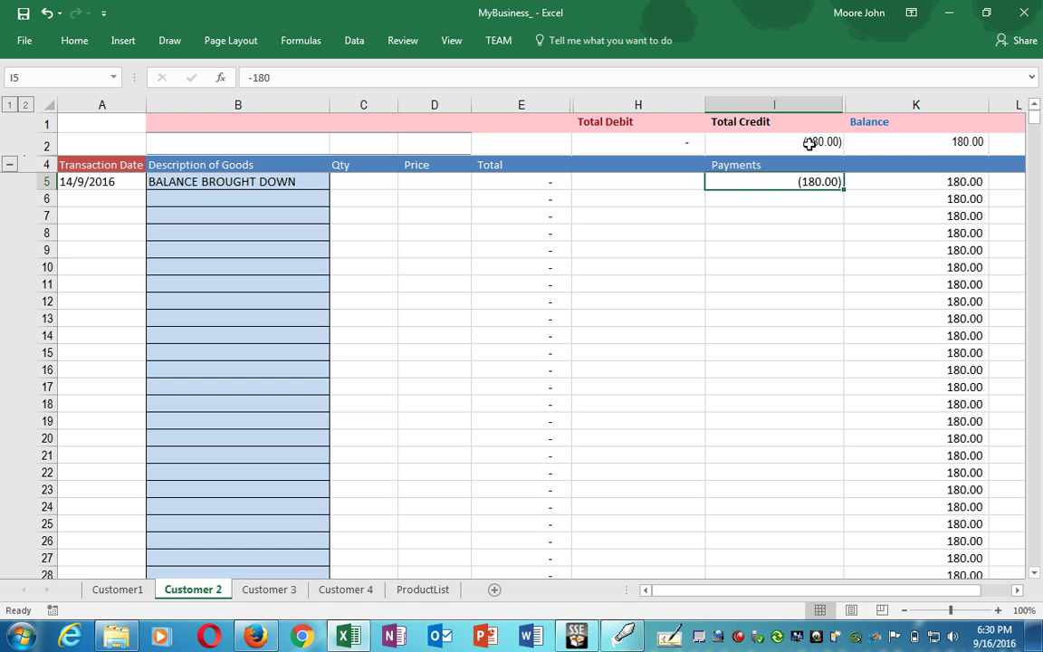
Step: Fill row 6 with the product BlackBerry Z10 Phone, quantity 16 and price 275
{"action": "left_click", "coordinate": [172, 201]}
{"action": "key", "text": "alt+Down"}
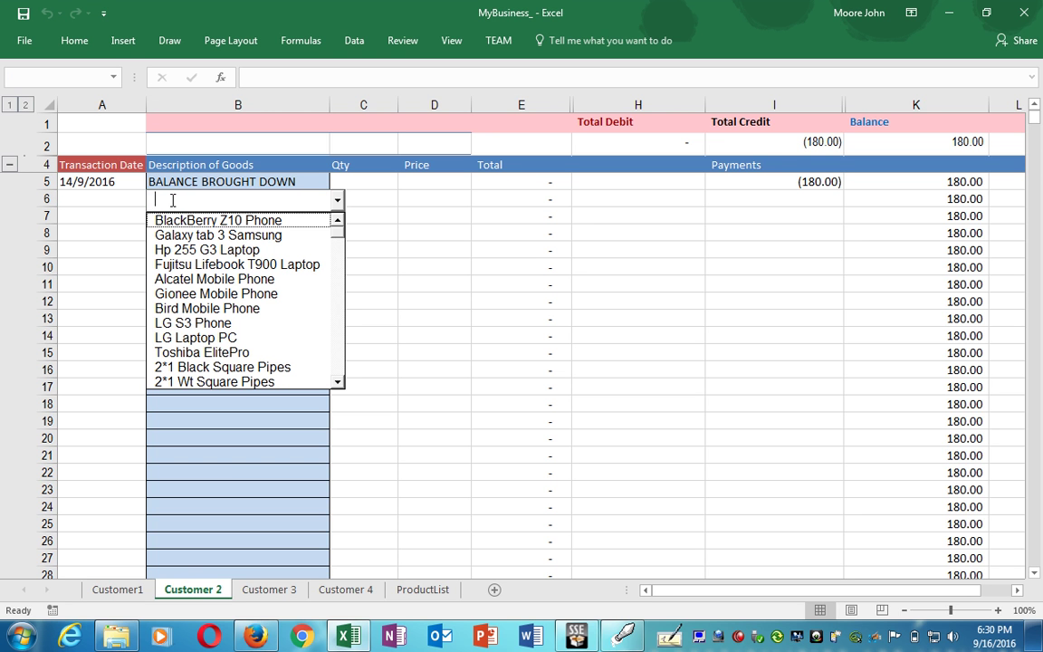
{"action": "left_click", "coordinate": [173, 220]}
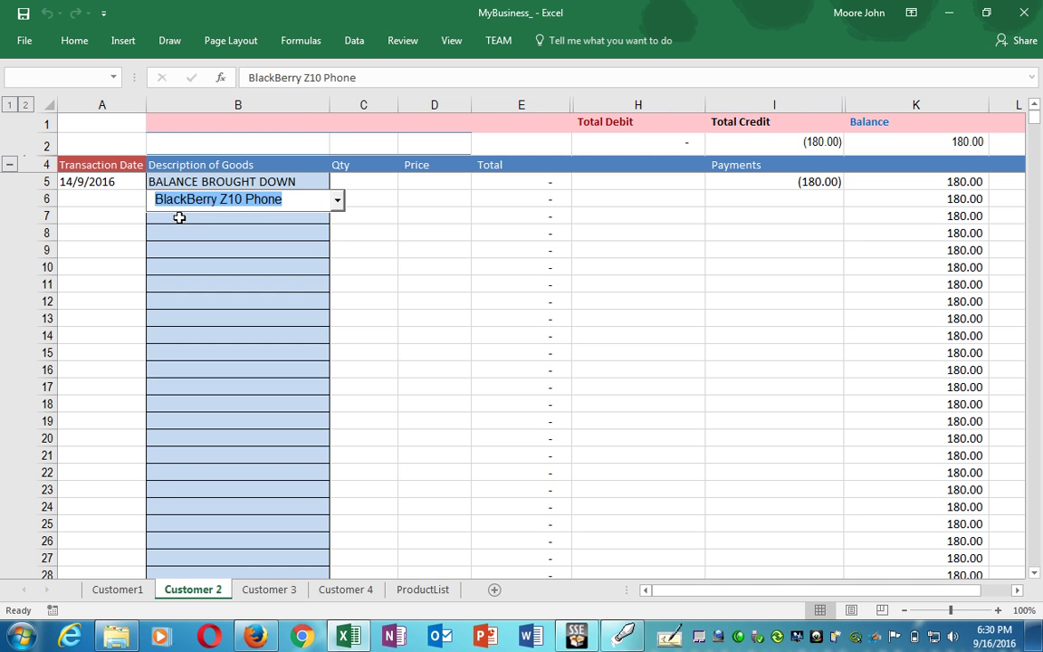
{"action": "key", "text": "Tab"}
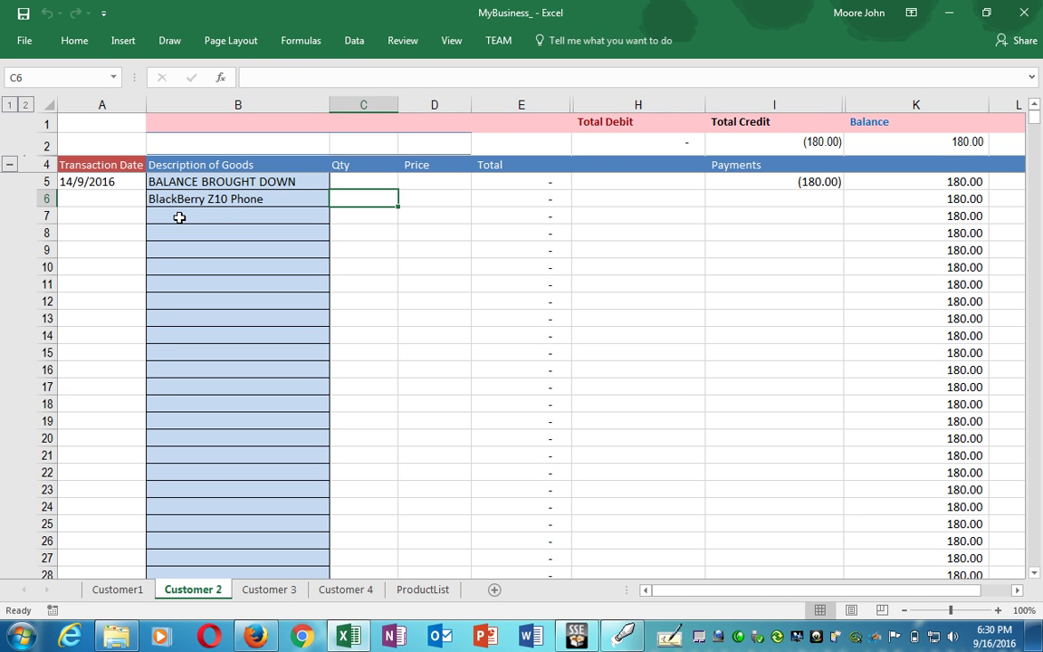
{"action": "type", "text": "16"}
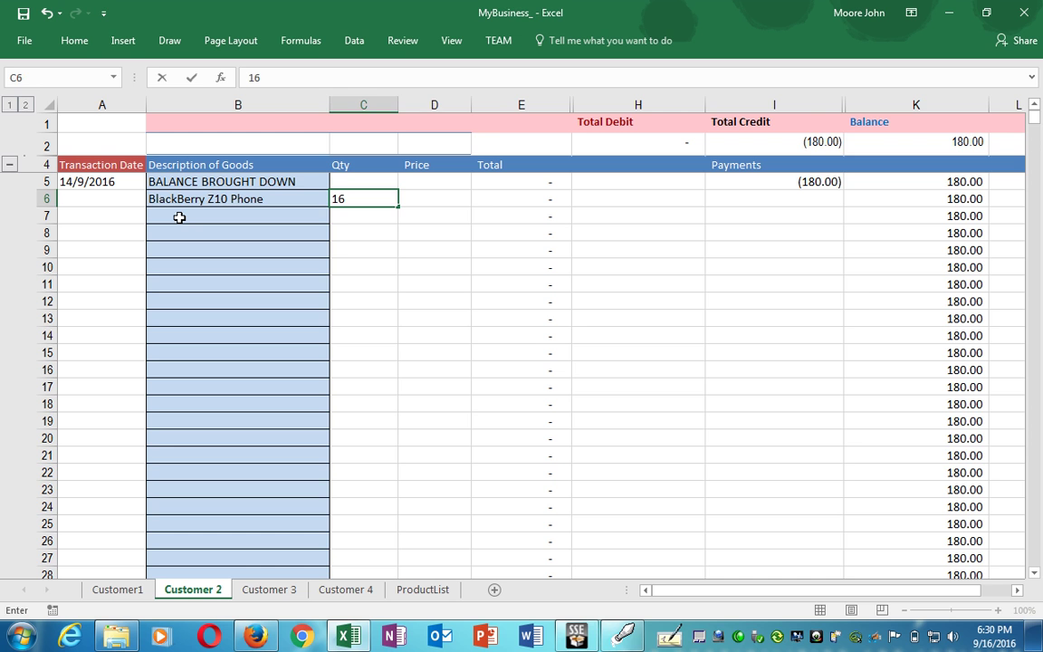
{"action": "key", "text": "ctrl+Return"}
{"action": "key", "text": "Tab"}
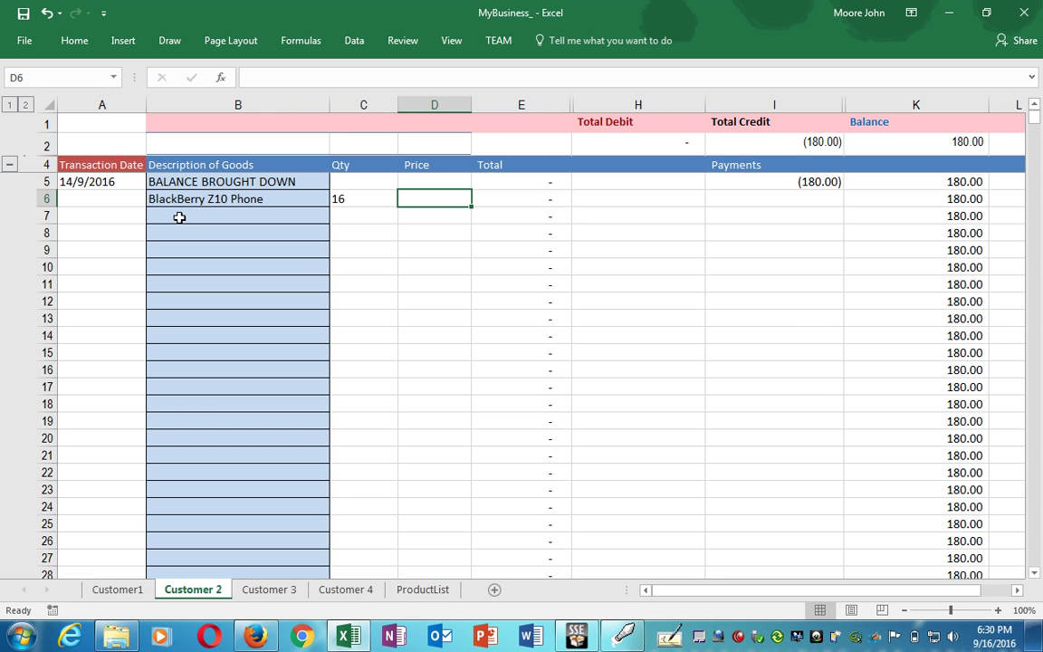
{"action": "type", "text": "27"}
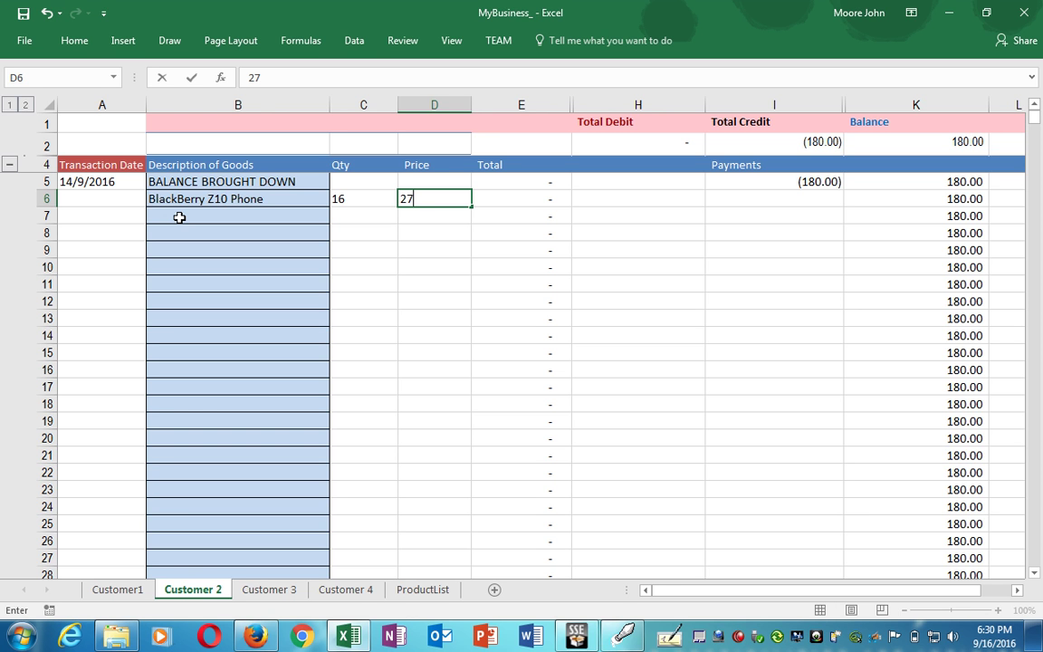
{"action": "type", "text": "5"}
{"action": "key", "text": "Tab"}
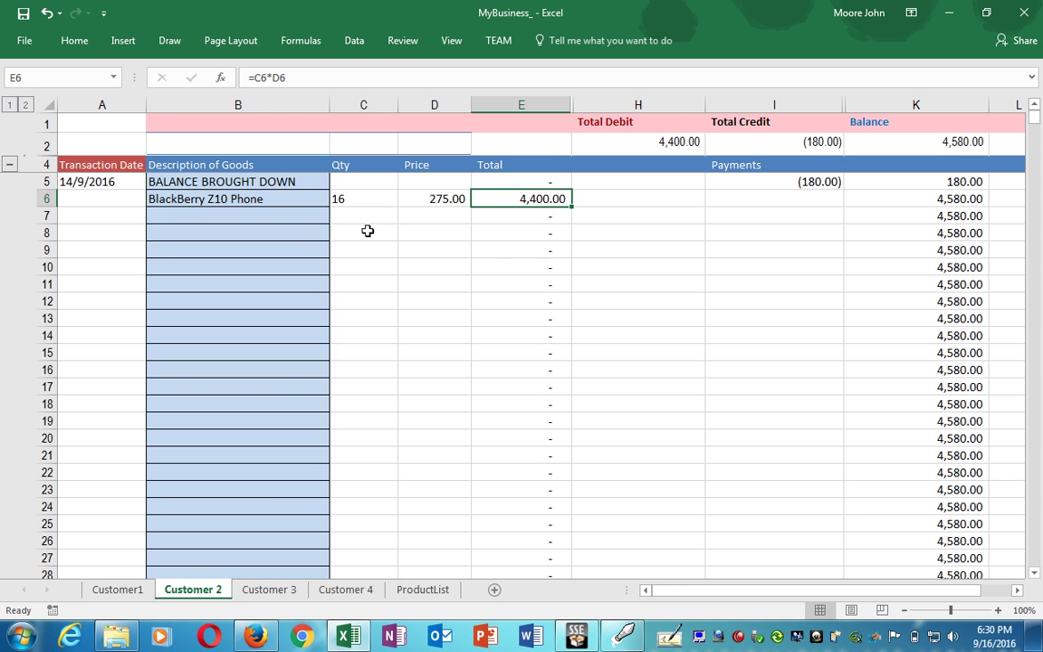
Step: Fill row 8 with the date 16/9/2016, the product Hp 255 G3 Laptop, quantity 6 and price 965
{"action": "left_click", "coordinate": [92, 234]}
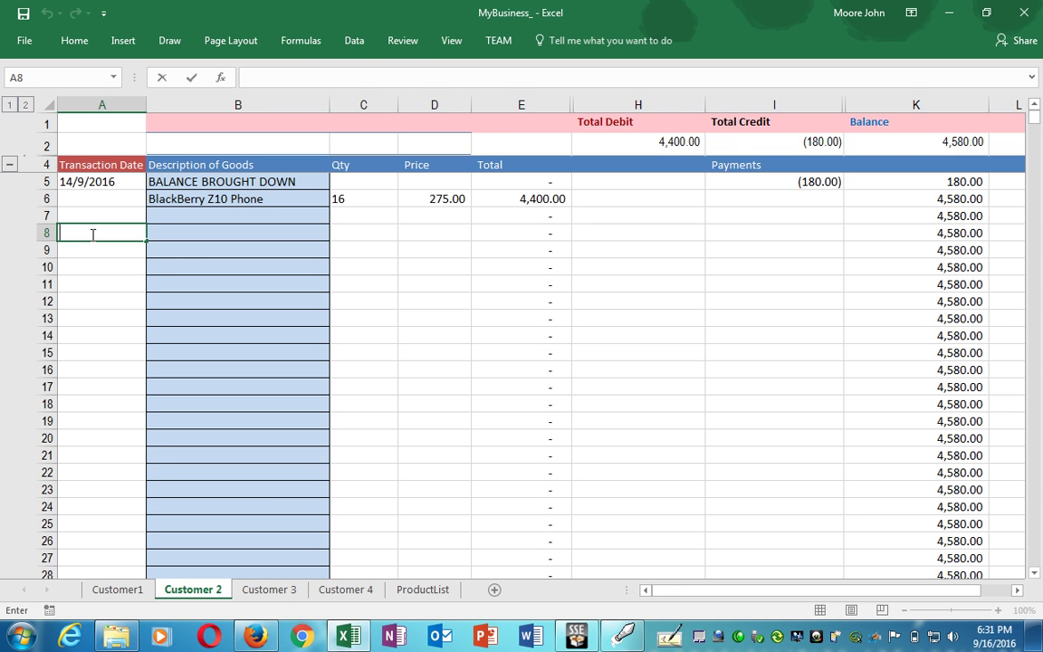
{"action": "type", "text": "16/9/2016"}
{"action": "key", "text": "Tab"}
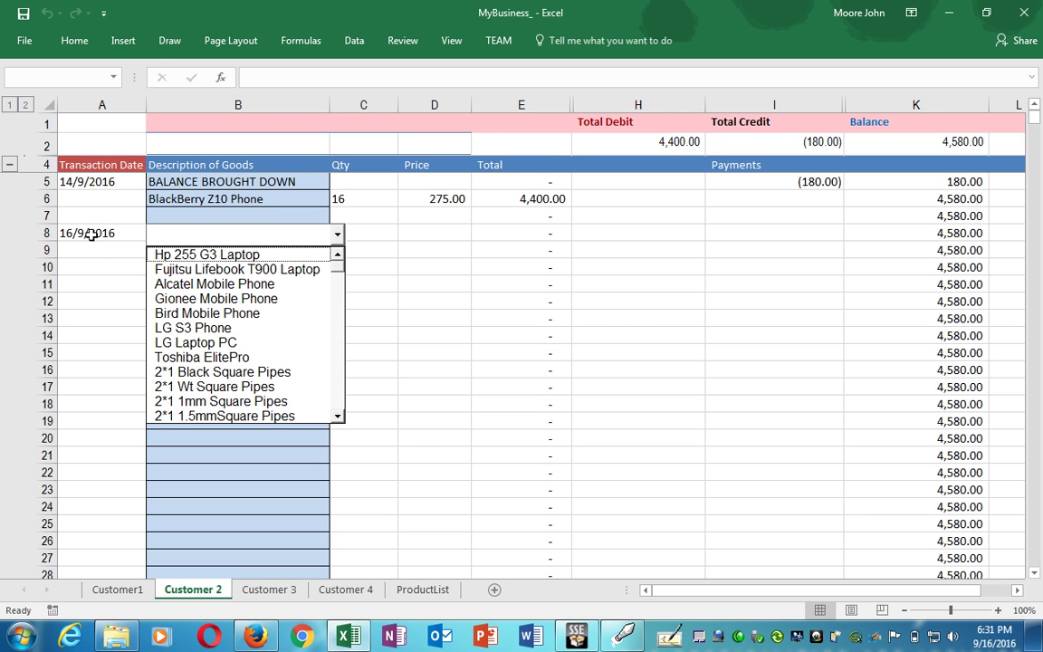
{"action": "left_click", "coordinate": [159, 253]}
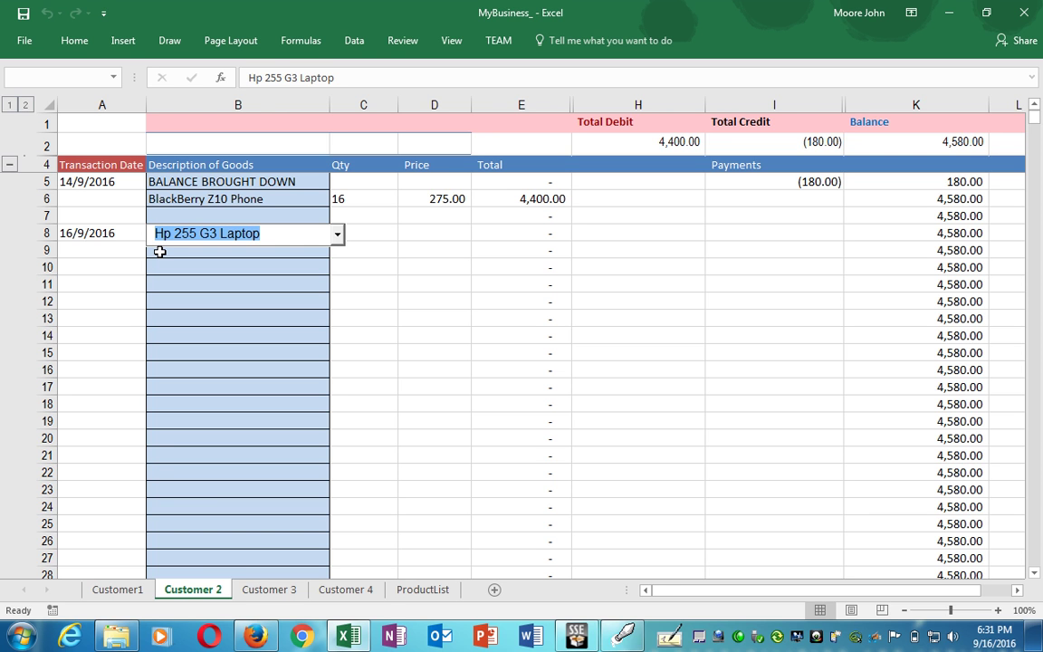
{"action": "key", "text": "Tab"}
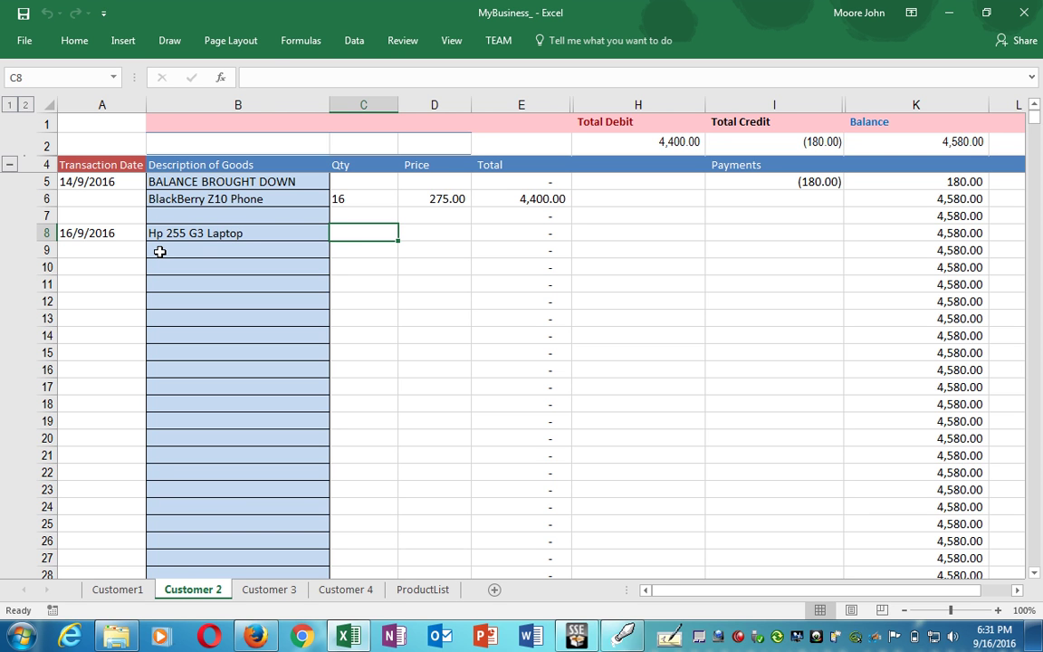
{"action": "type", "text": "6"}
{"action": "key", "text": "Tab"}
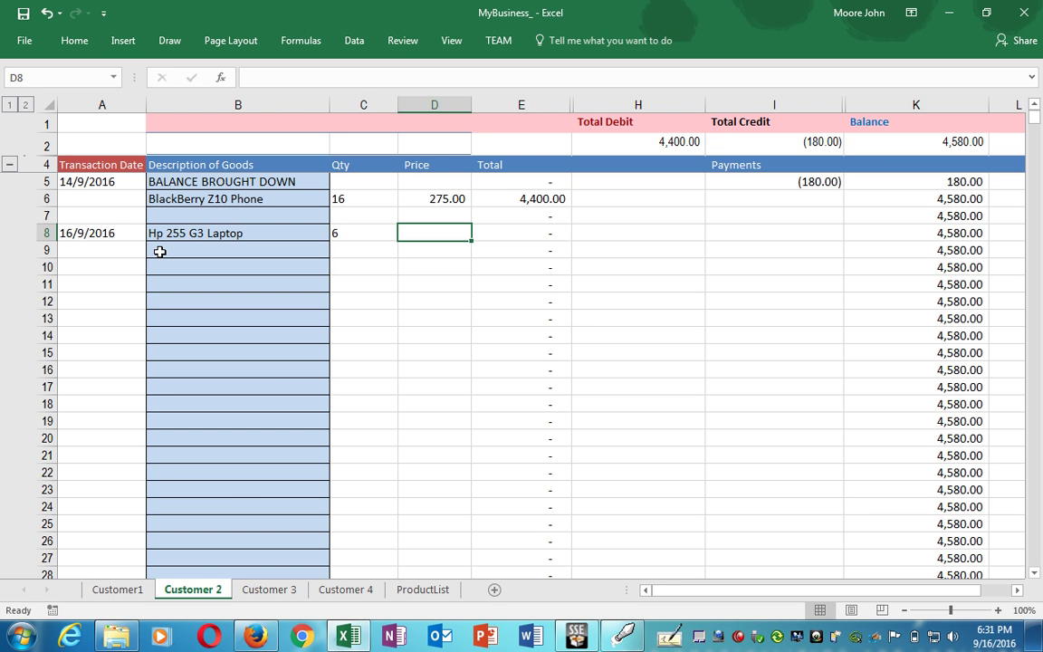
{"action": "type", "text": "9"}
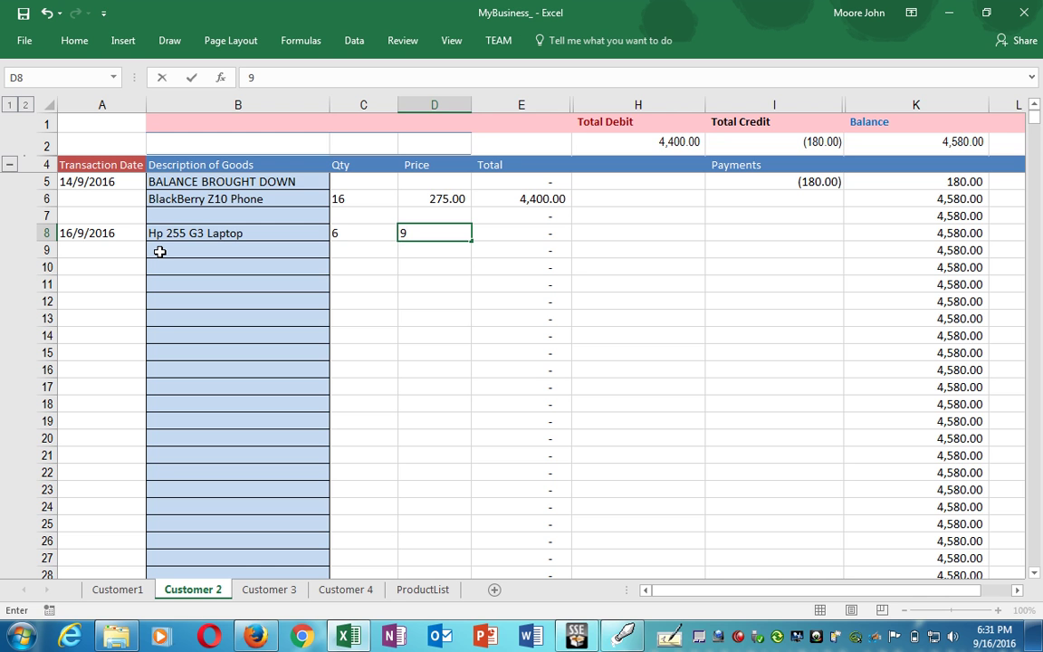
{"action": "type", "text": "65"}
{"action": "key", "text": "Tab"}
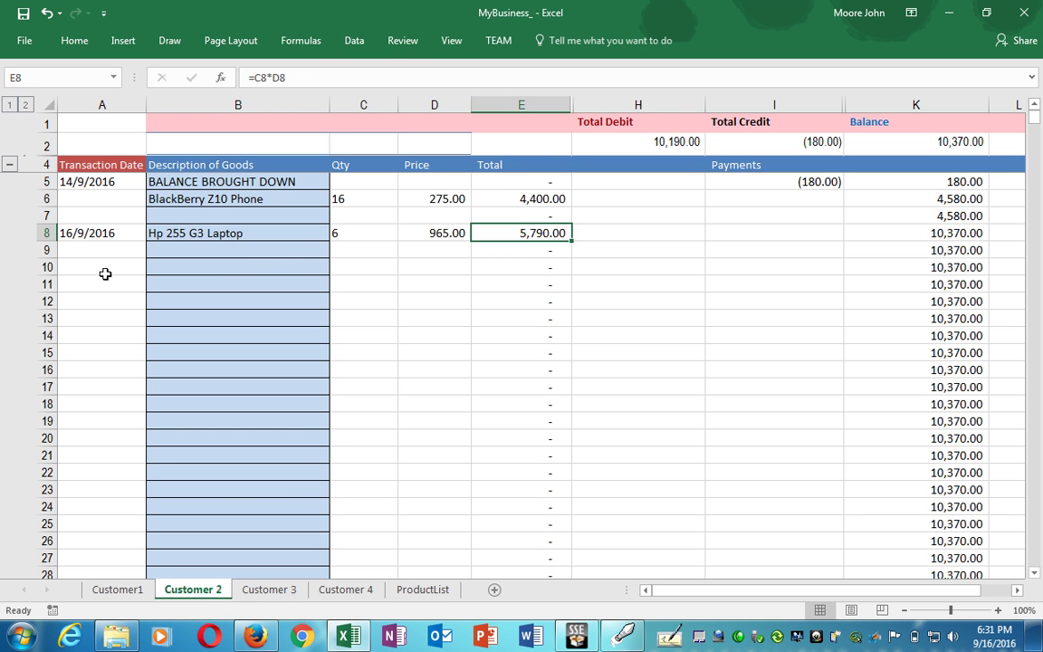
Step: Enter a payment of 11000 in row 9 of the Customer 2 sheet
{"action": "left_click", "coordinate": [105, 272]}
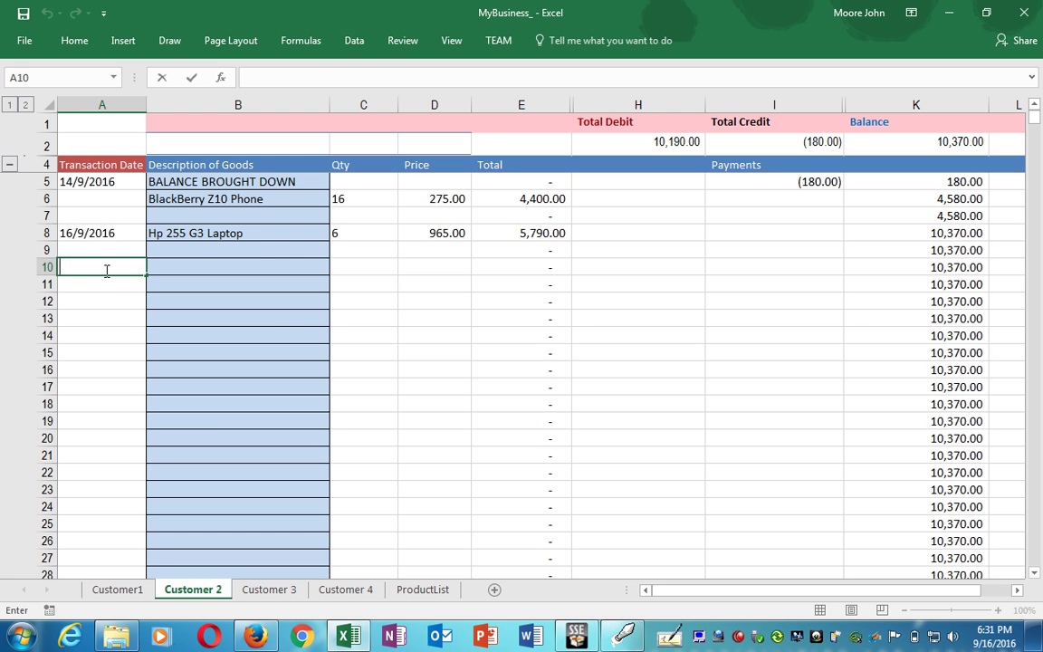
{"action": "key", "text": "Escape"}
{"action": "key", "text": "Tab"}
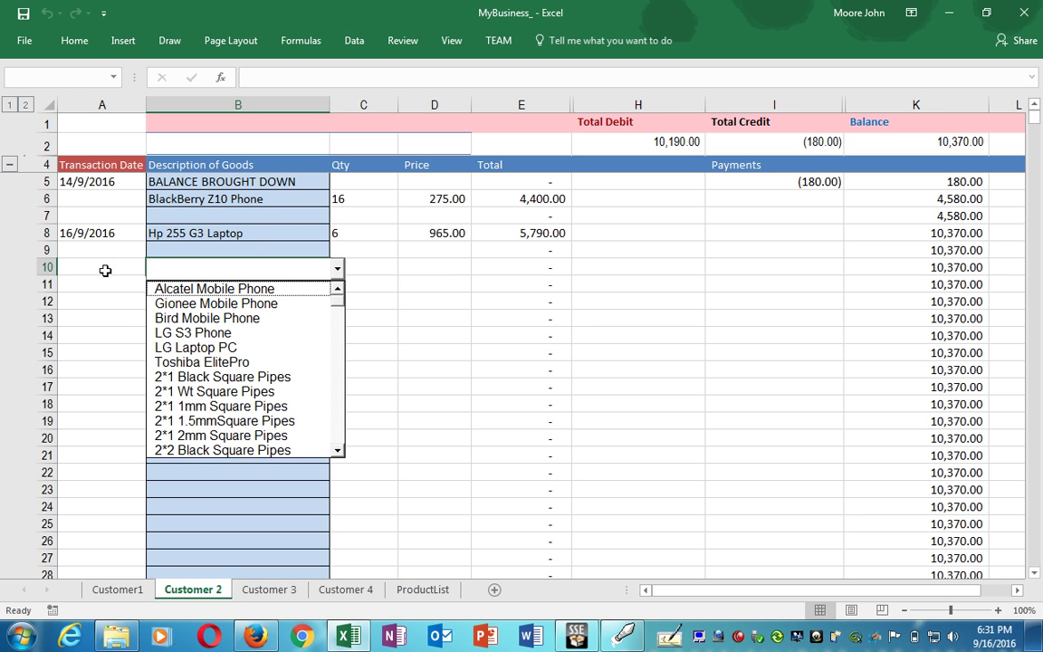
{"action": "key", "text": "Tab"}
{"action": "key", "text": "Tab"}
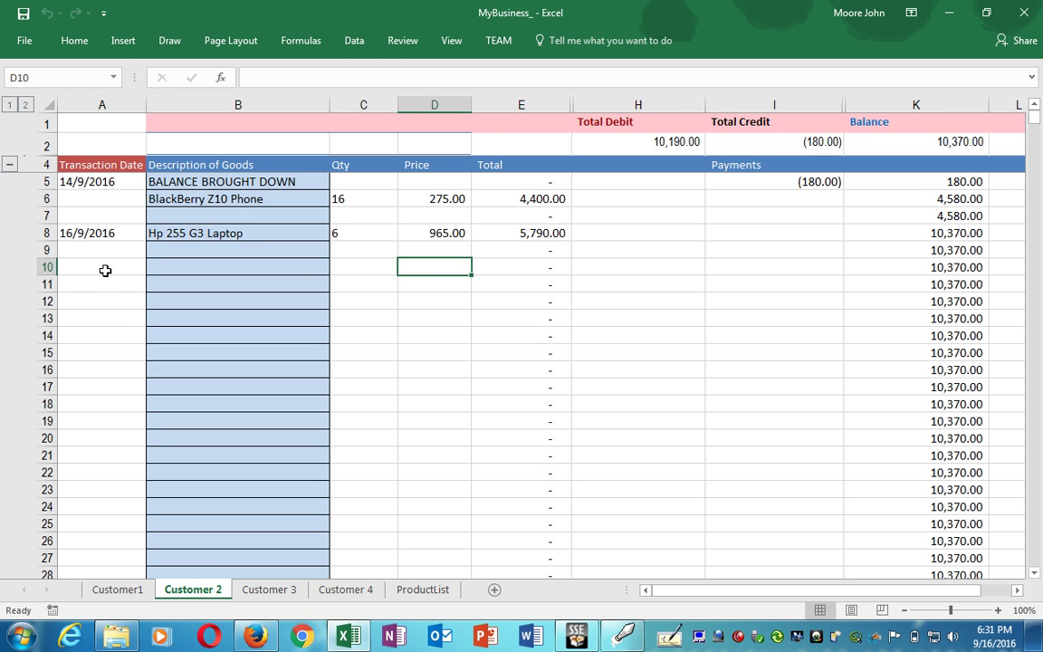
{"action": "key", "text": "Tab"}
{"action": "key", "text": "Tab"}
{"action": "key", "text": "Tab"}
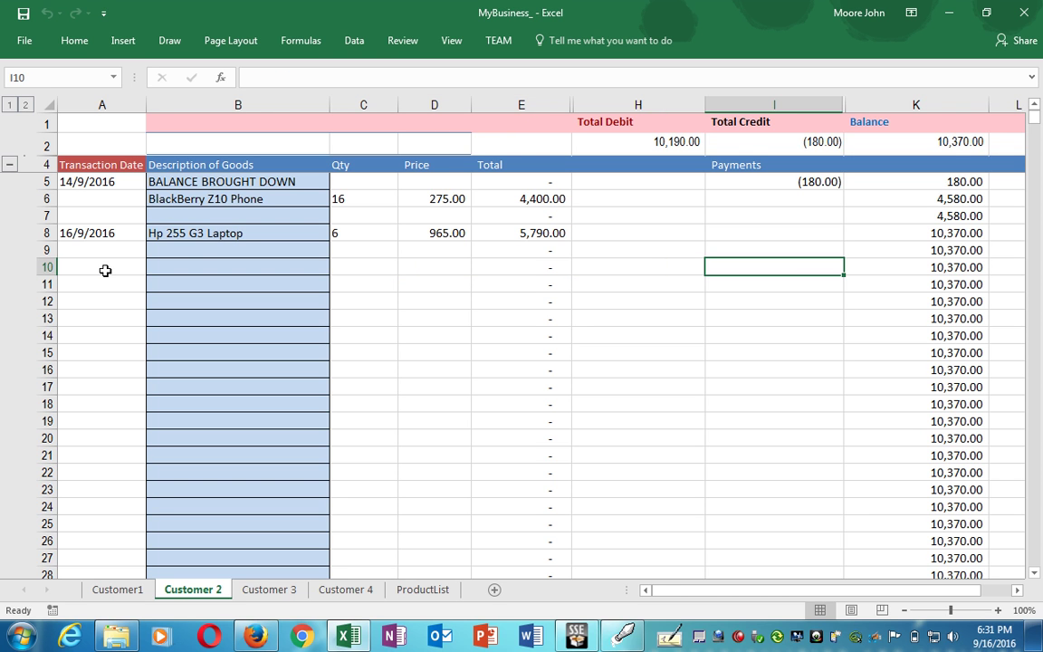
{"action": "key", "text": "Up"}
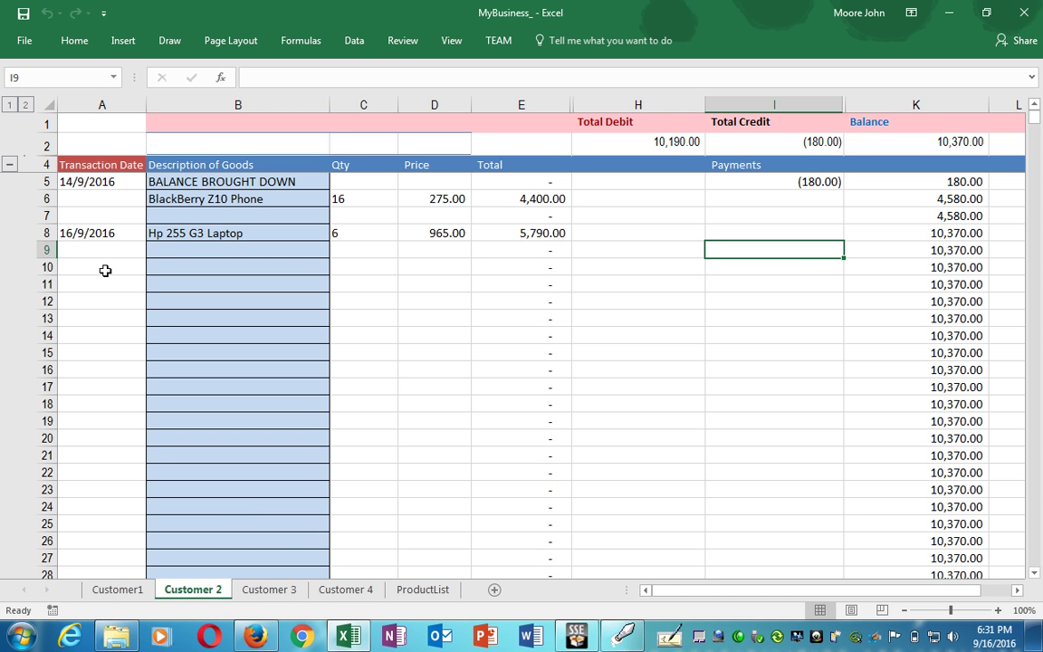
{"action": "type", "text": "11"}
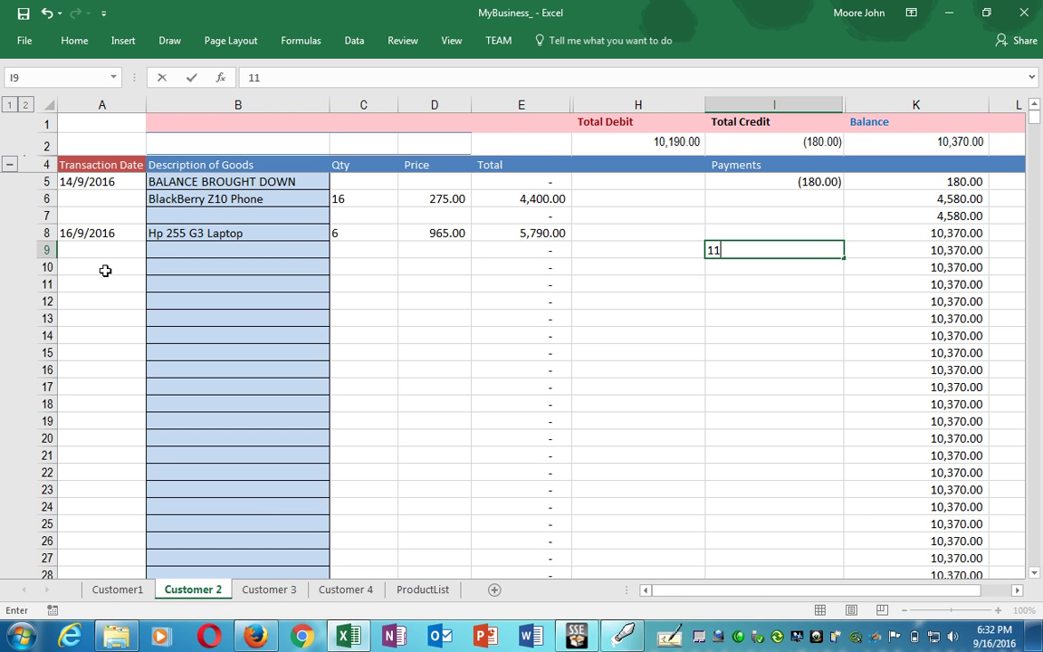
{"action": "type", "text": "000"}
{"action": "key", "text": "Return"}
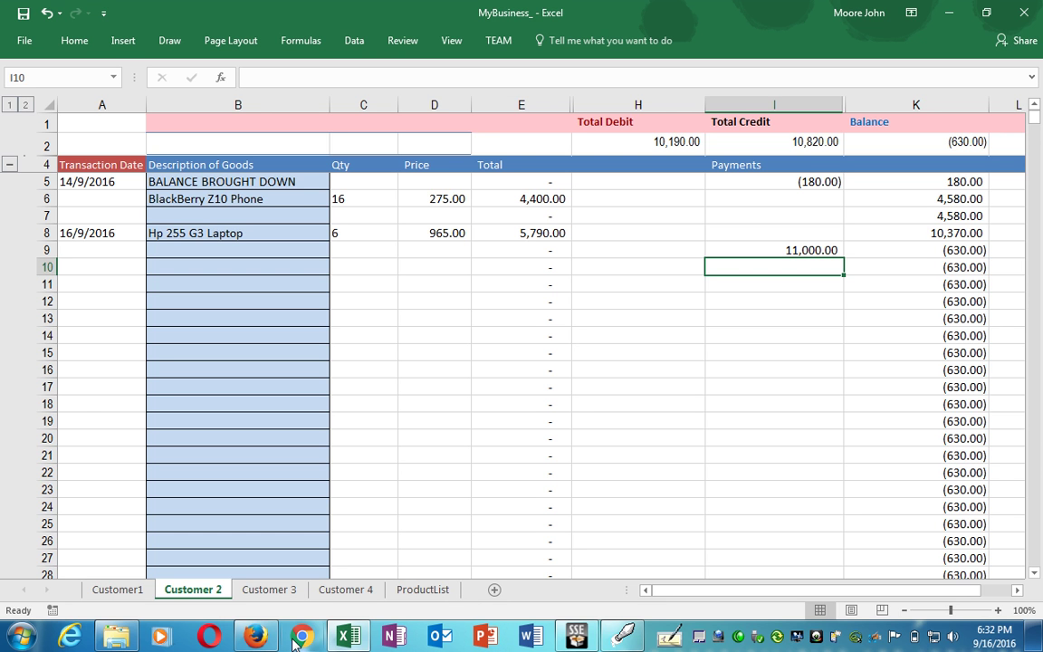
Step: Open a blank Notepad document and write the first line "Goodbye and happy usage!"
{"action": "left_click", "coordinate": [27, 639]}
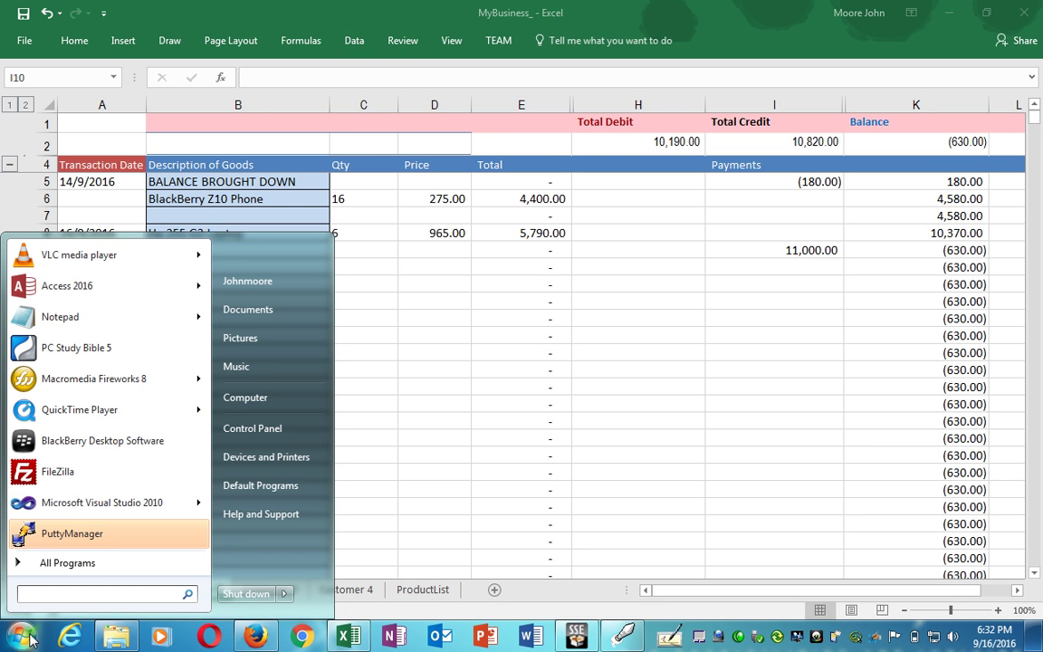
{"action": "left_click", "coordinate": [100, 314]}
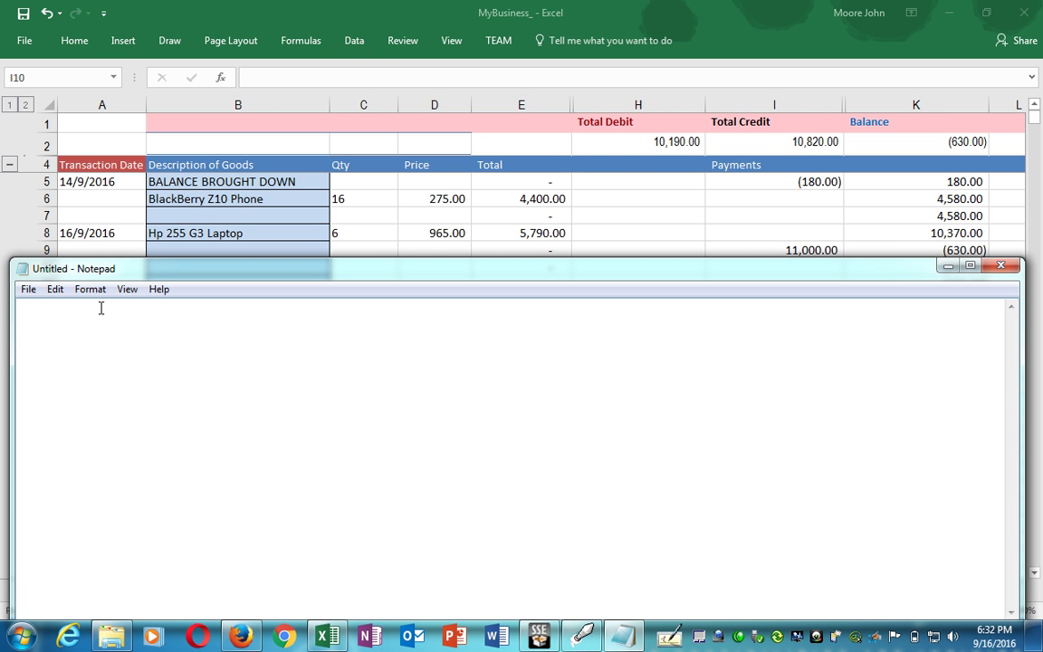
{"action": "type", "text": "Good"}
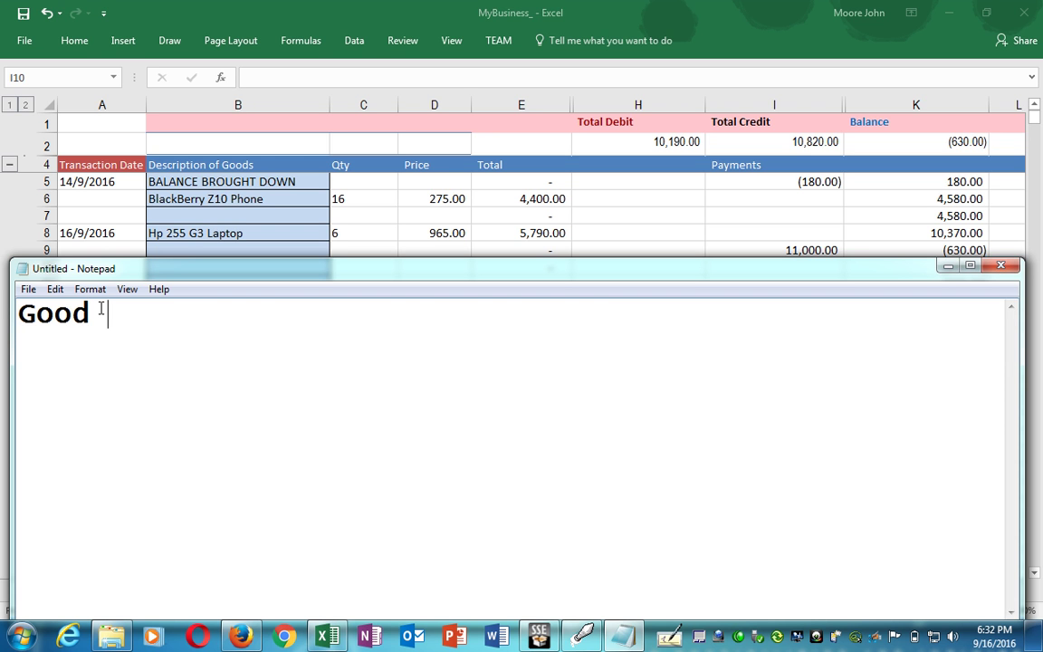
{"action": "key", "text": "BackSpace"}
{"action": "type", "text": "bye"}
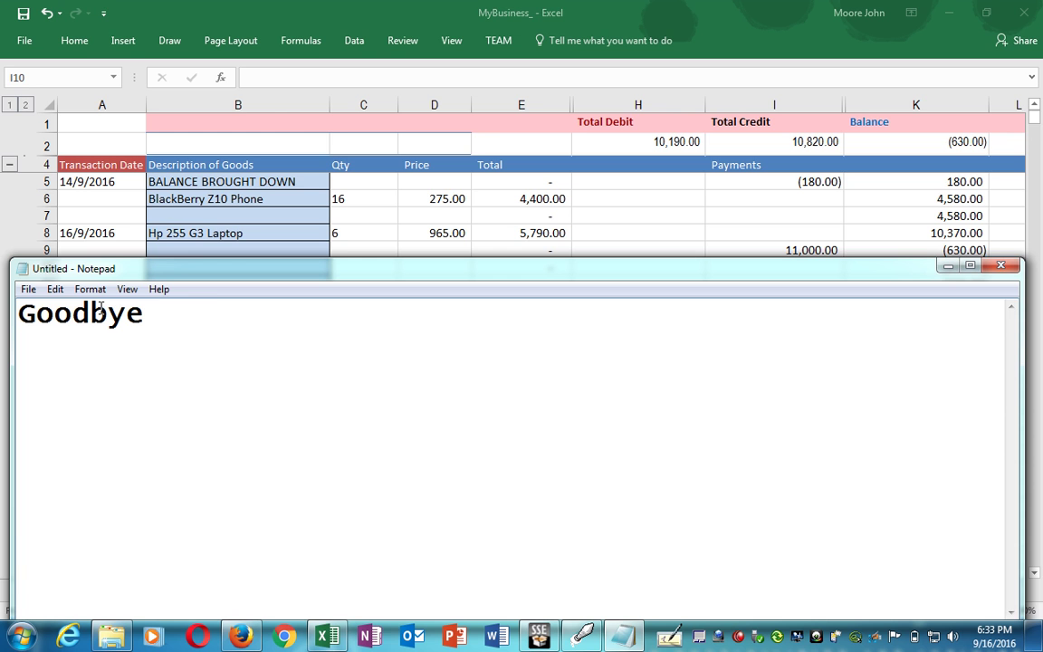
{"action": "type", "text": " and ha"}
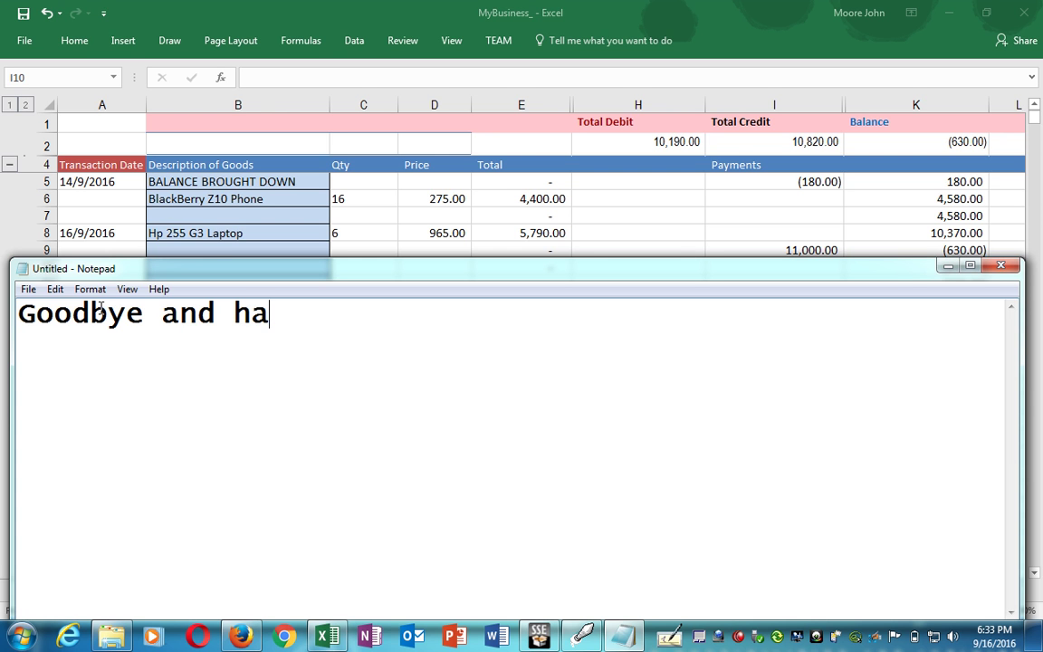
{"action": "type", "text": "ppy"}
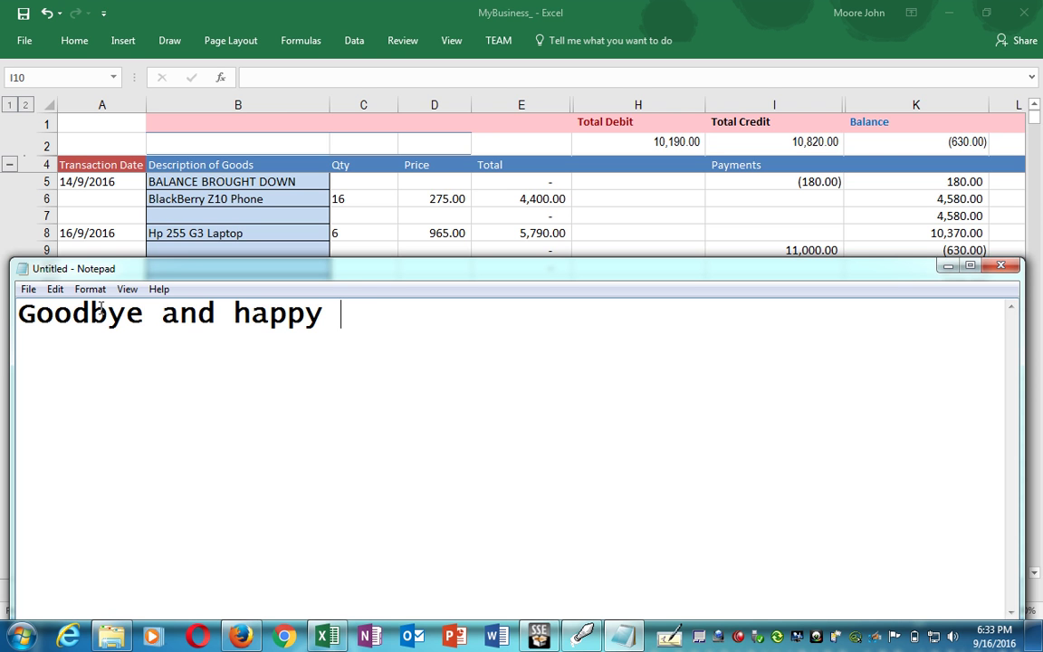
{"action": "type", "text": " usage"}
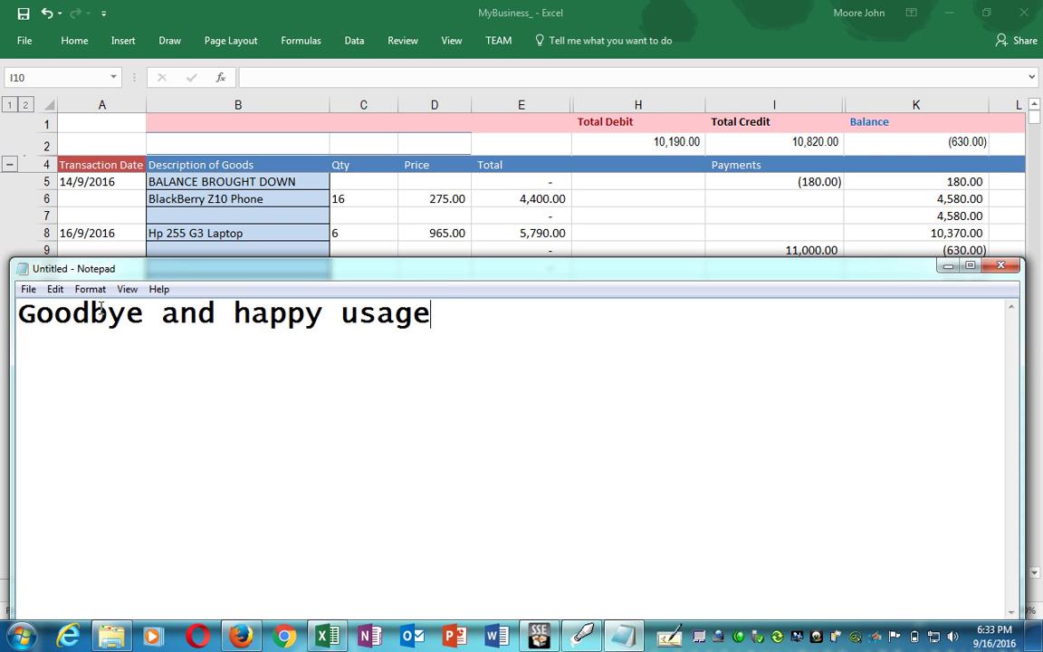
{"action": "type", "text": "!"}
{"action": "key", "text": "Return"}
Step: Add the line "To get this program, go to Amazon.com and search for myBusiness." below the greeting
{"action": "type", "text": "To "}
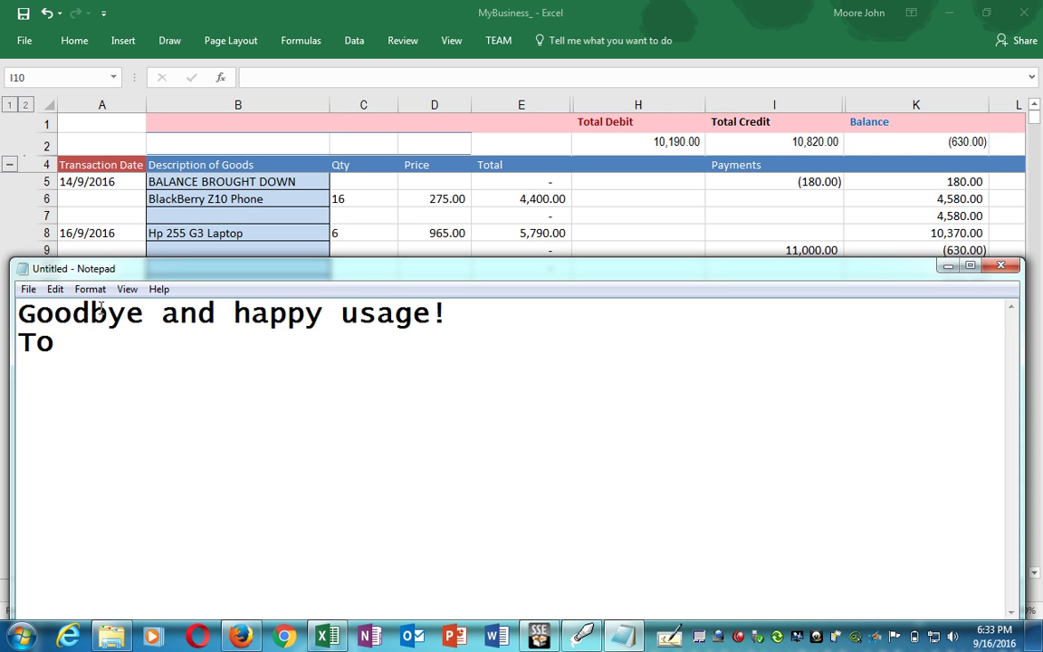
{"action": "type", "text": "get this "}
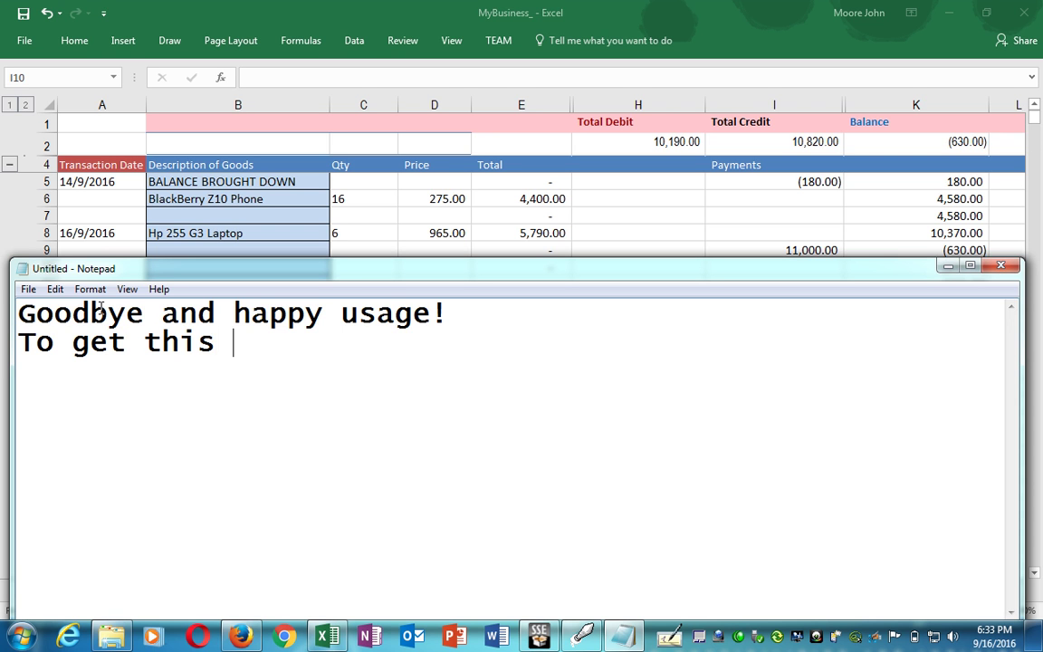
{"action": "type", "text": "progr"}
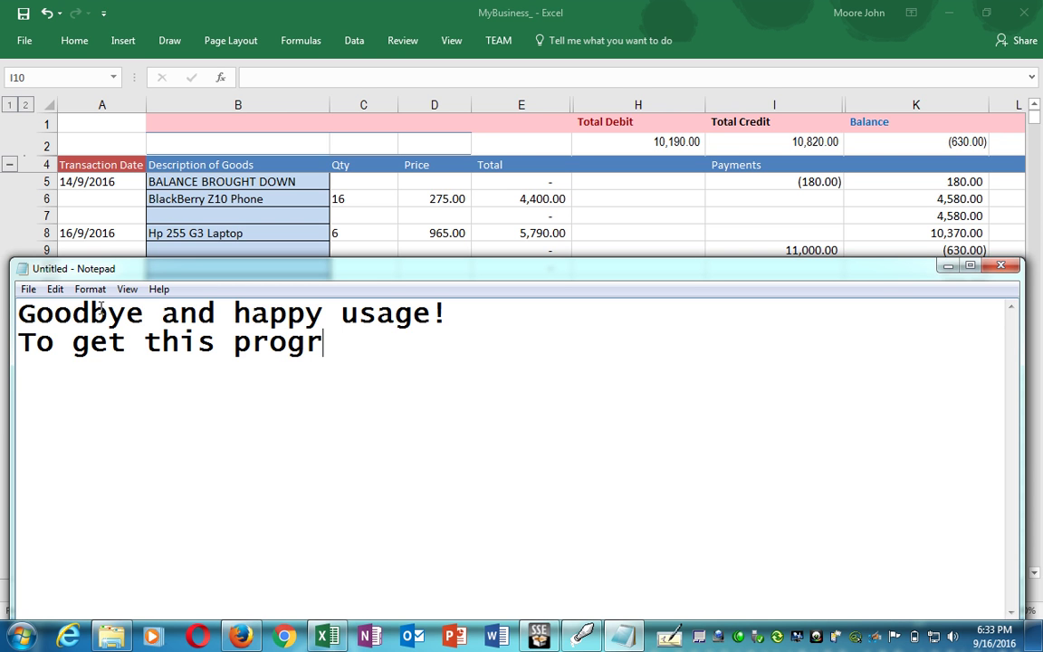
{"action": "type", "text": "am, "}
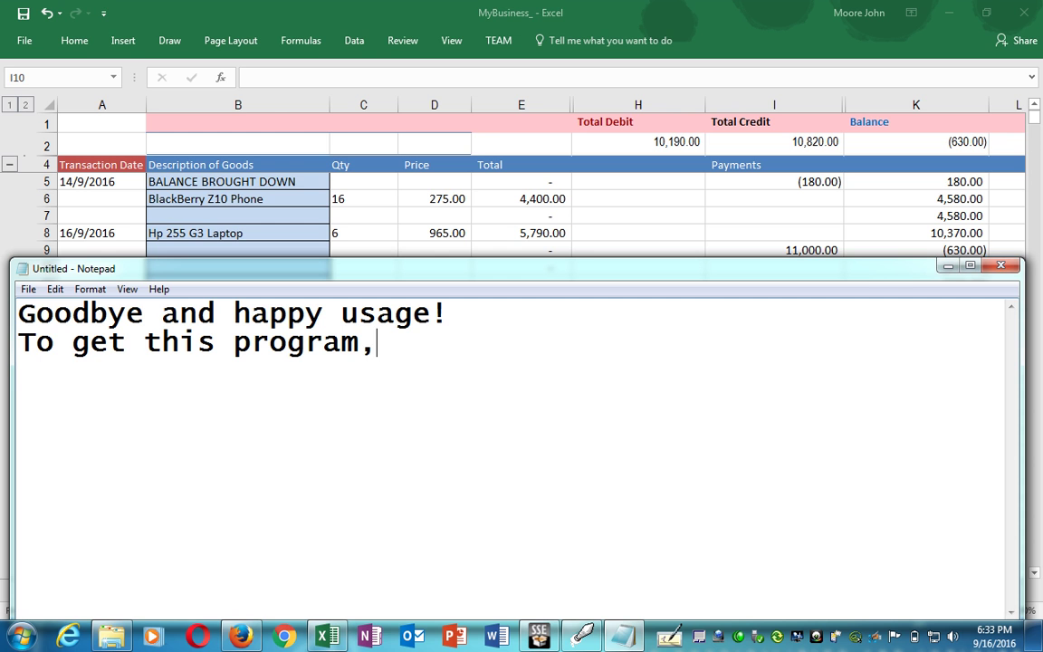
{"action": "type", "text": "go"}
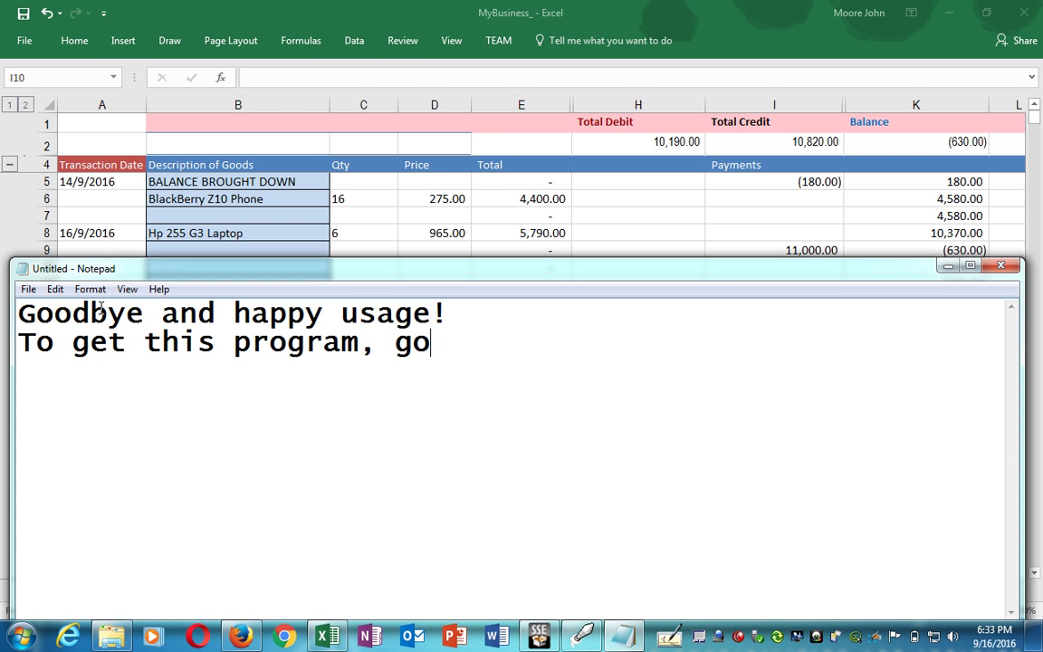
{"action": "type", "text": " to Ama"}
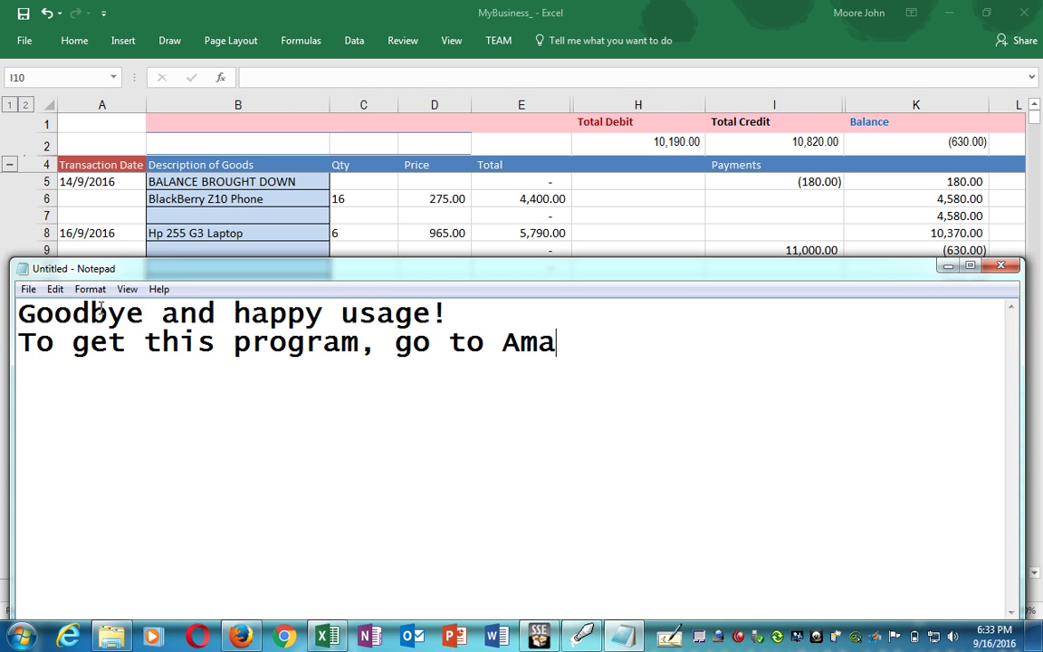
{"action": "type", "text": "zon"}
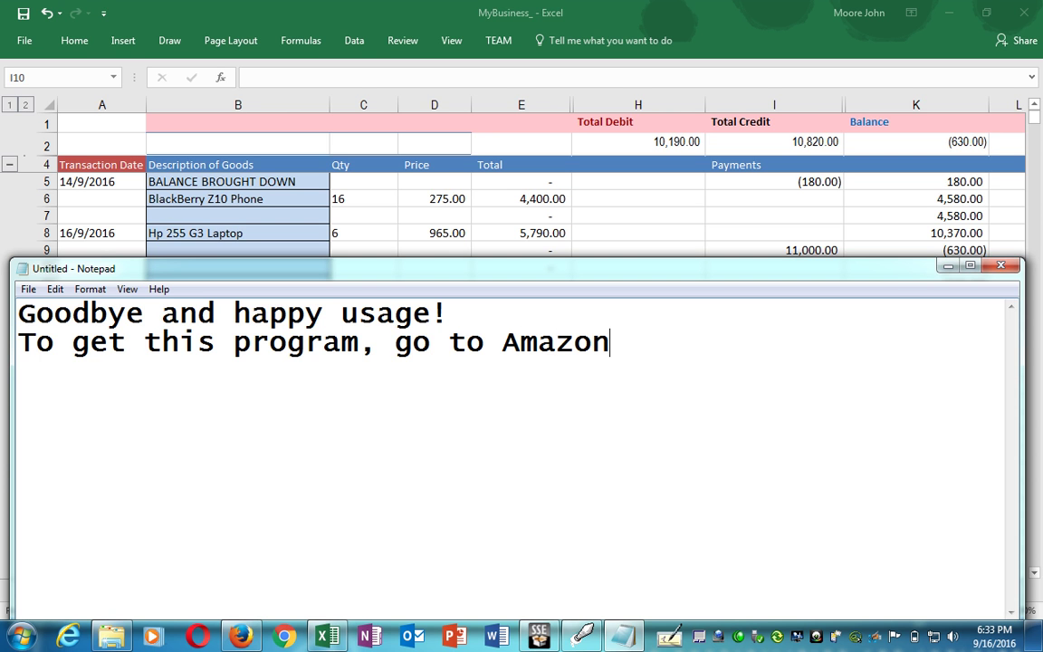
{"action": "type", "text": ".com"}
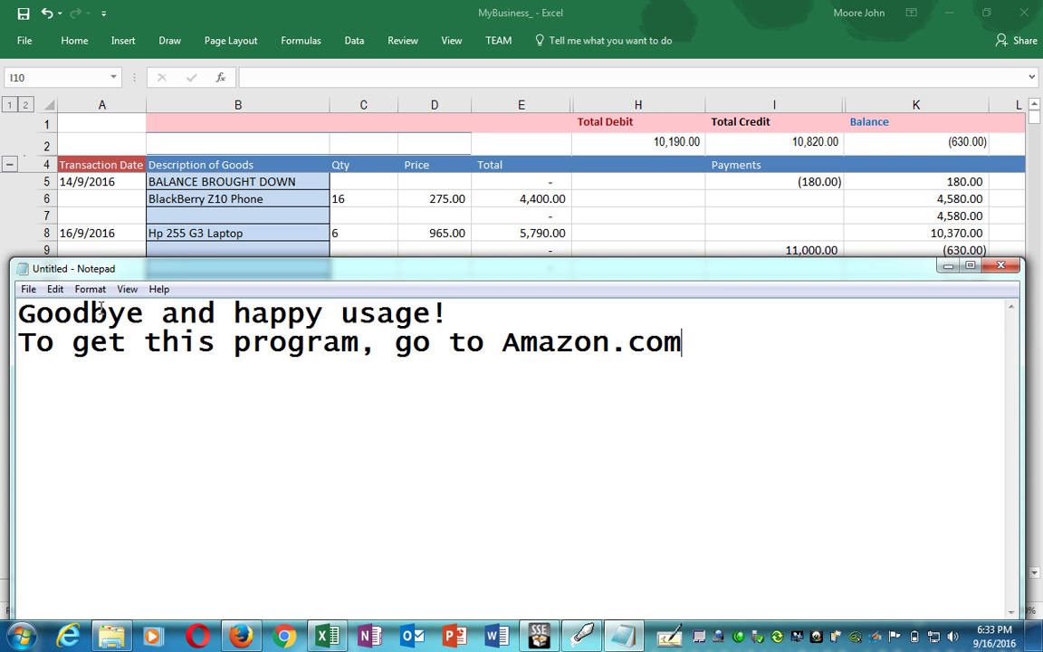
{"action": "type", "text": " and "}
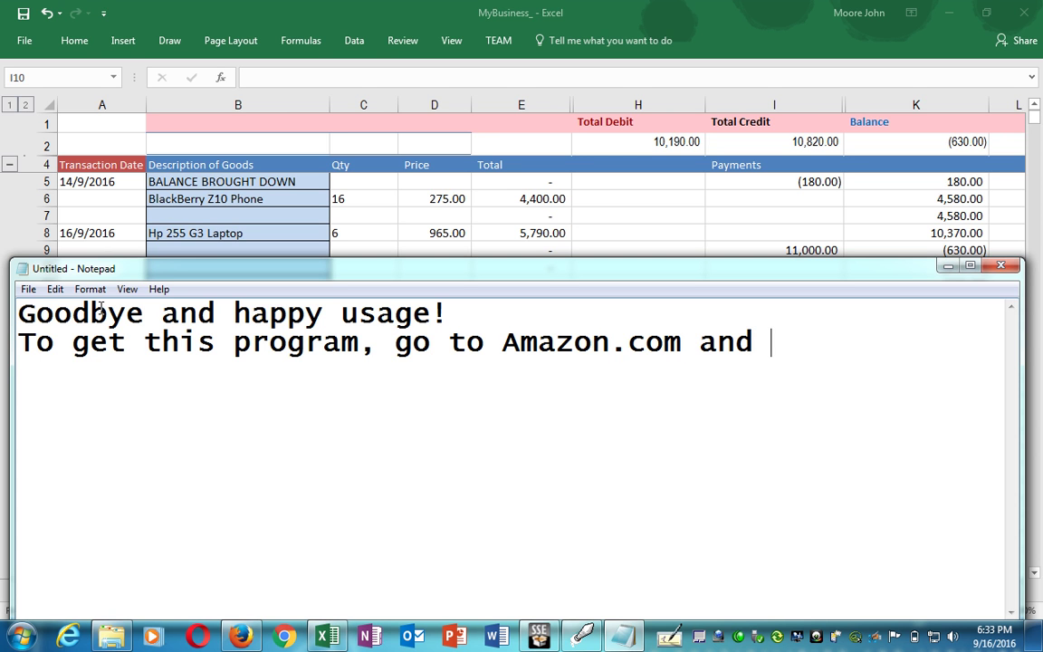
{"action": "type", "text": "sea"}
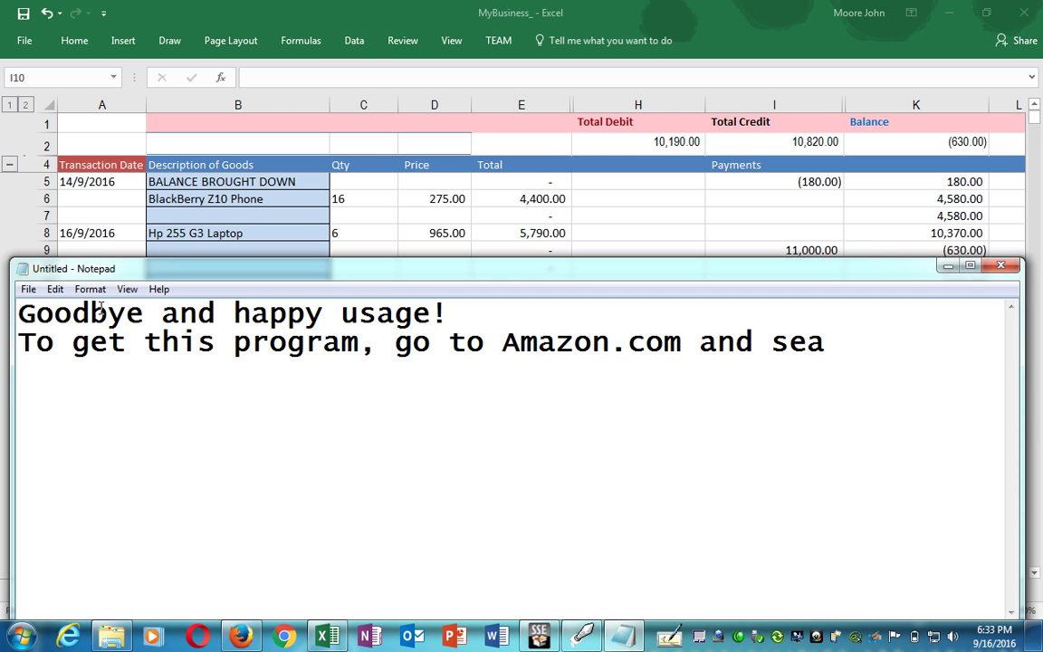
{"action": "type", "text": "rch"}
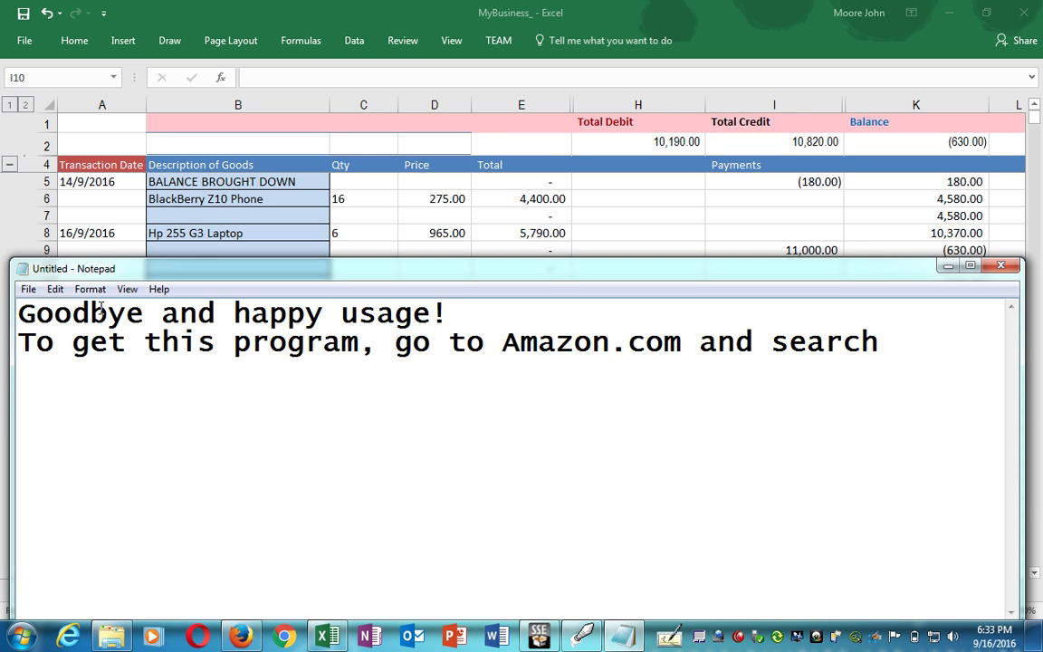
{"action": "type", "text": " for "}
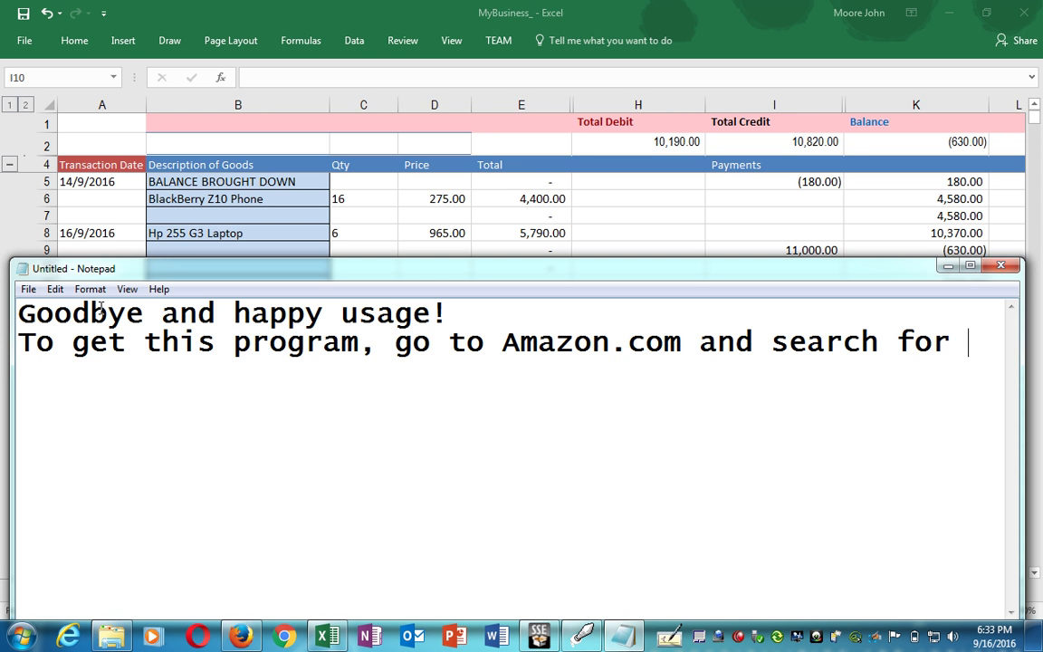
{"action": "type", "text": "my"}
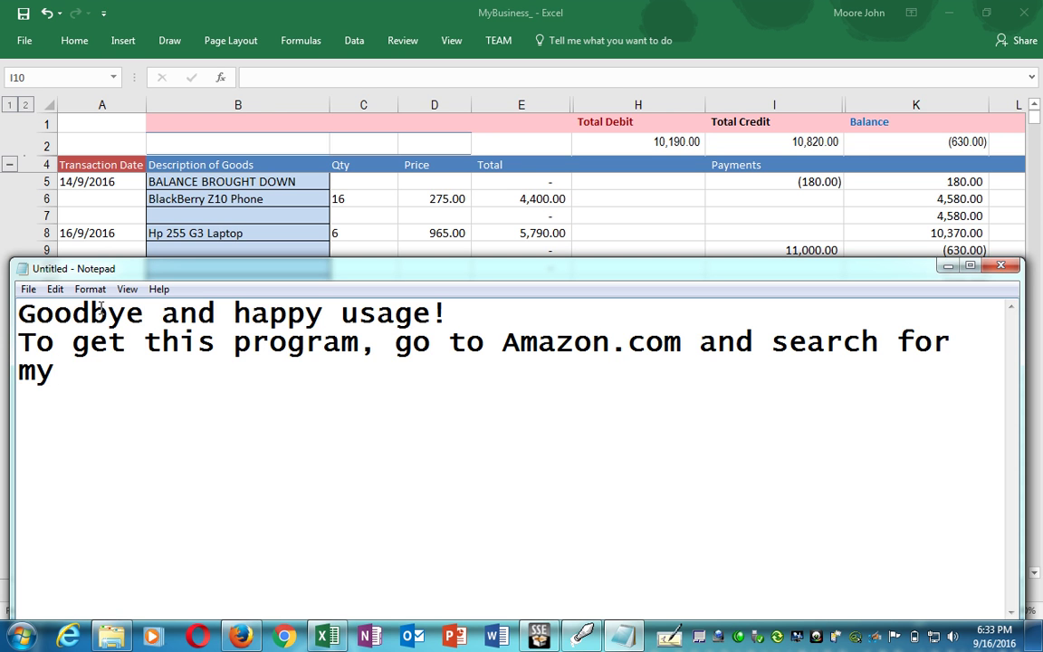
{"action": "type", "text": "Business"}
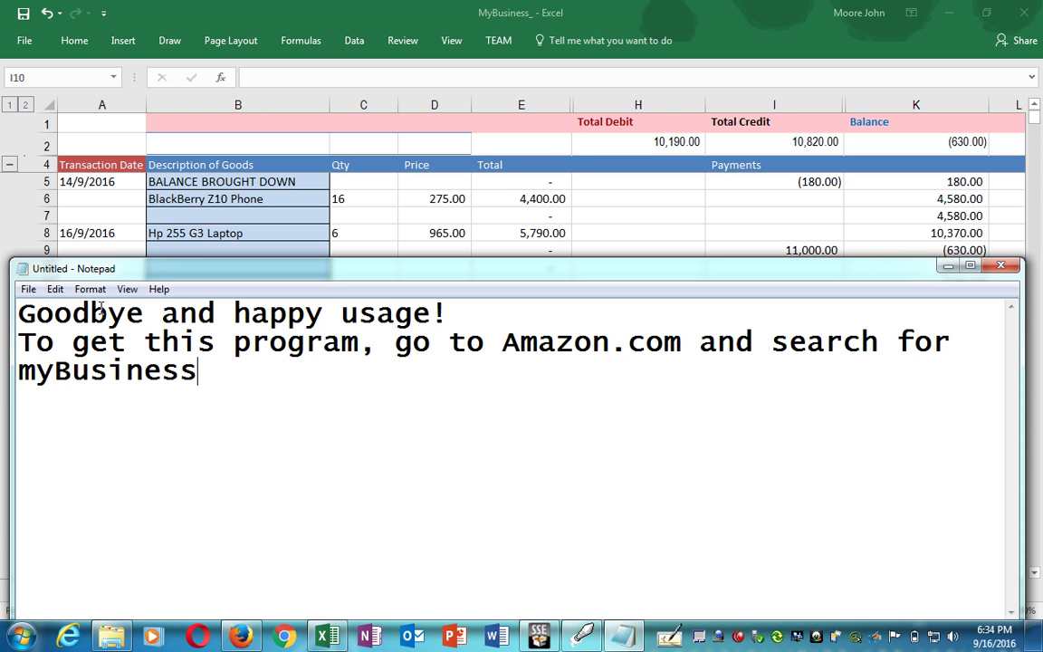
{"action": "type", "text": "."}
{"action": "key", "text": "Return"}
Step: Add the closing line "Thanks and God Bless." at the end of the note
{"action": "type", "text": "Thanks"}
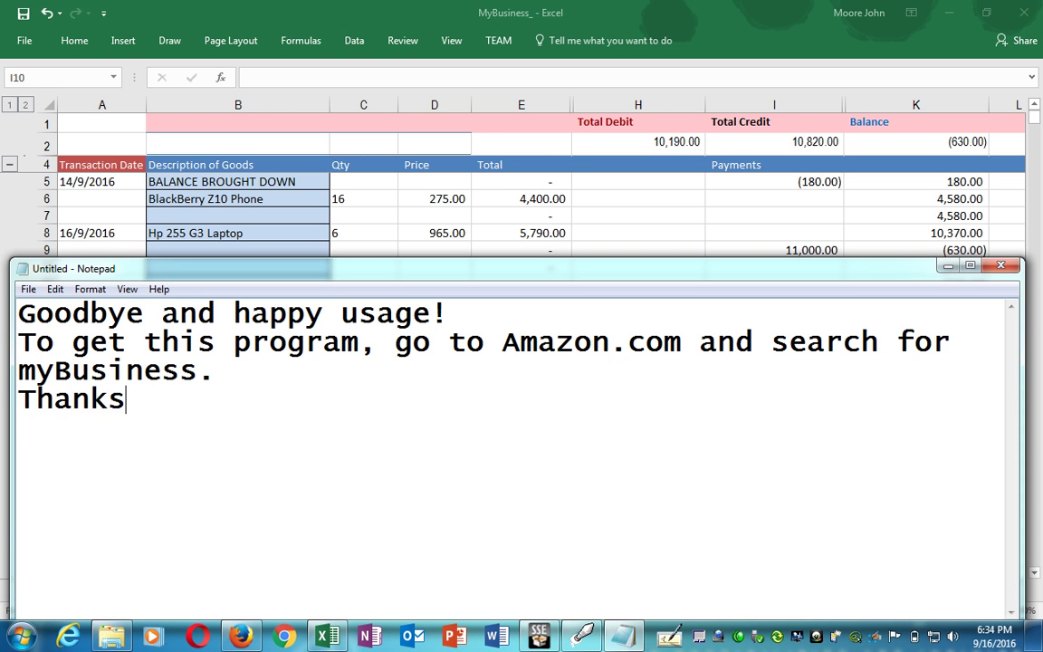
{"action": "type", "text": " and "}
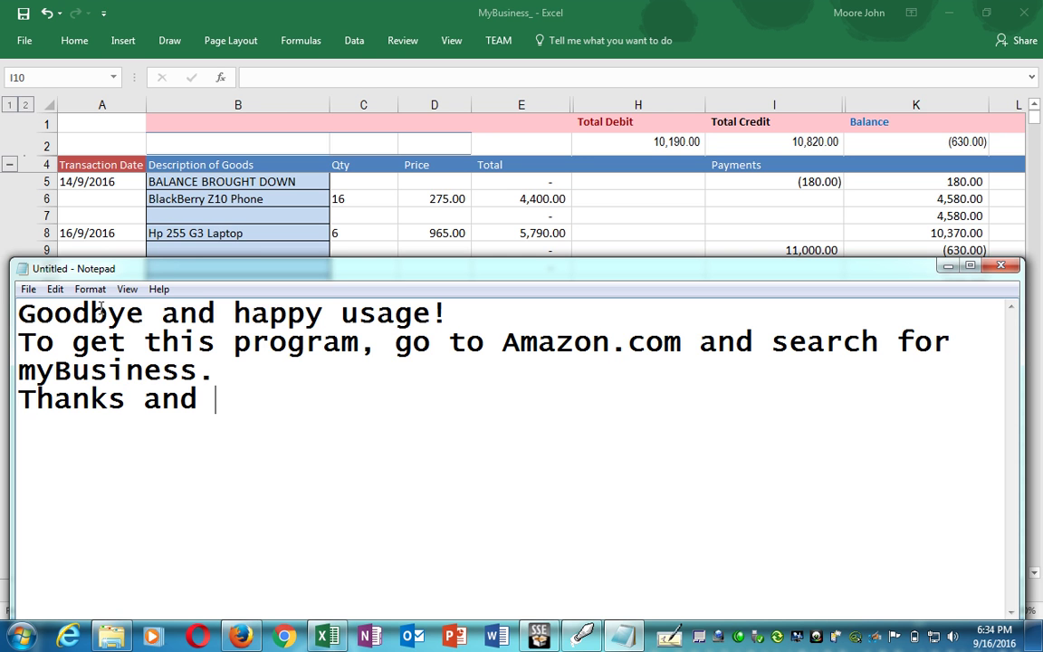
{"action": "type", "text": "God Bless"}
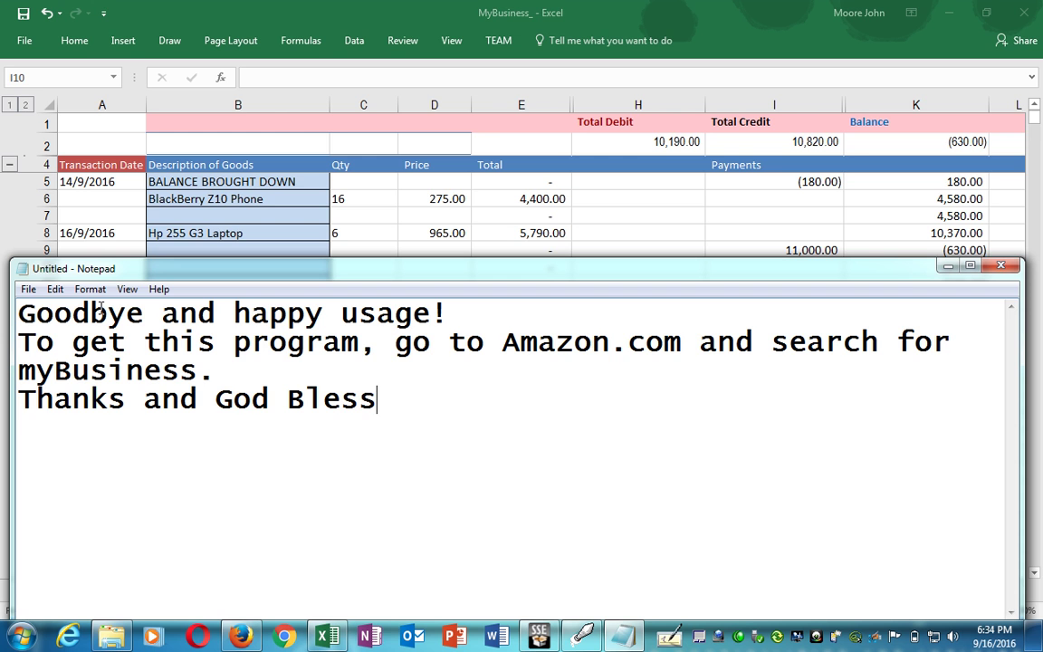
{"action": "type", "text": "."}
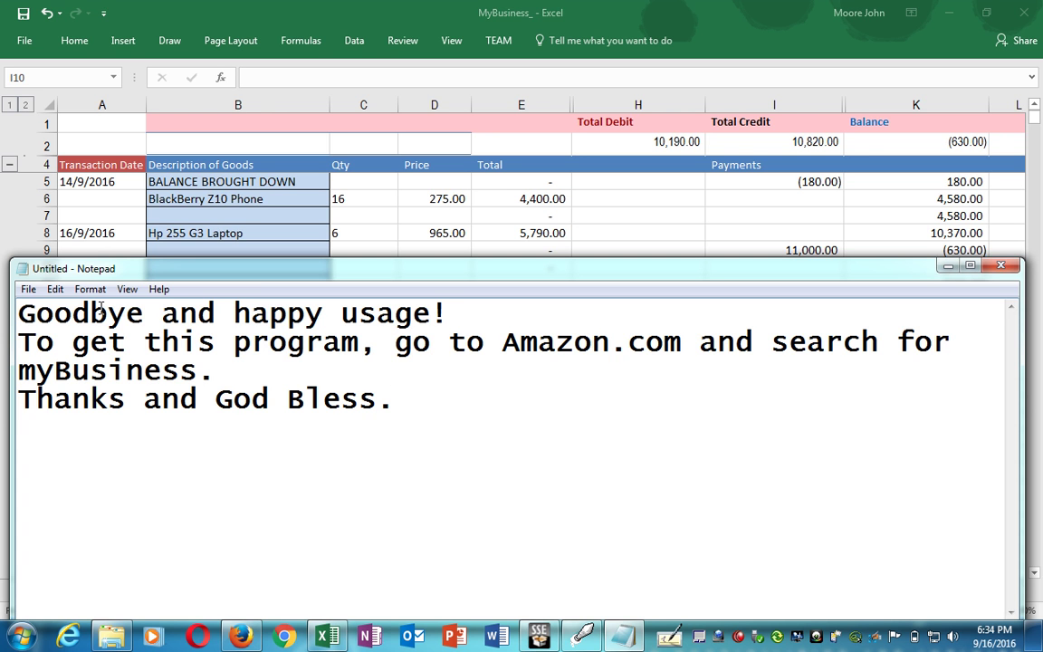